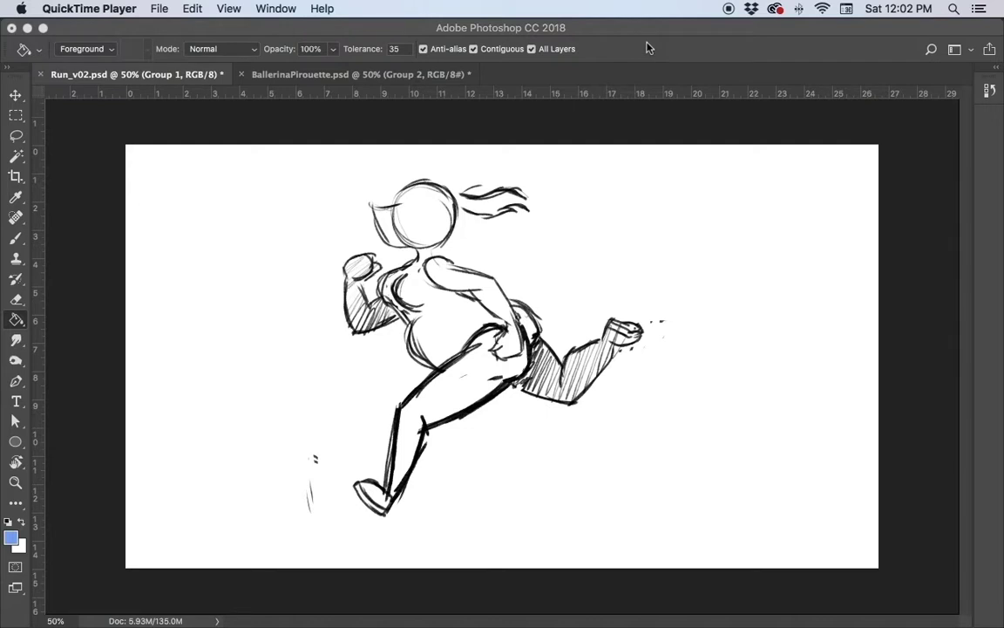
Step: Switch from QuickTime Player to Photoshop showing Run_v02.psd's timeline and AnimDessin2
left_click(628, 129)
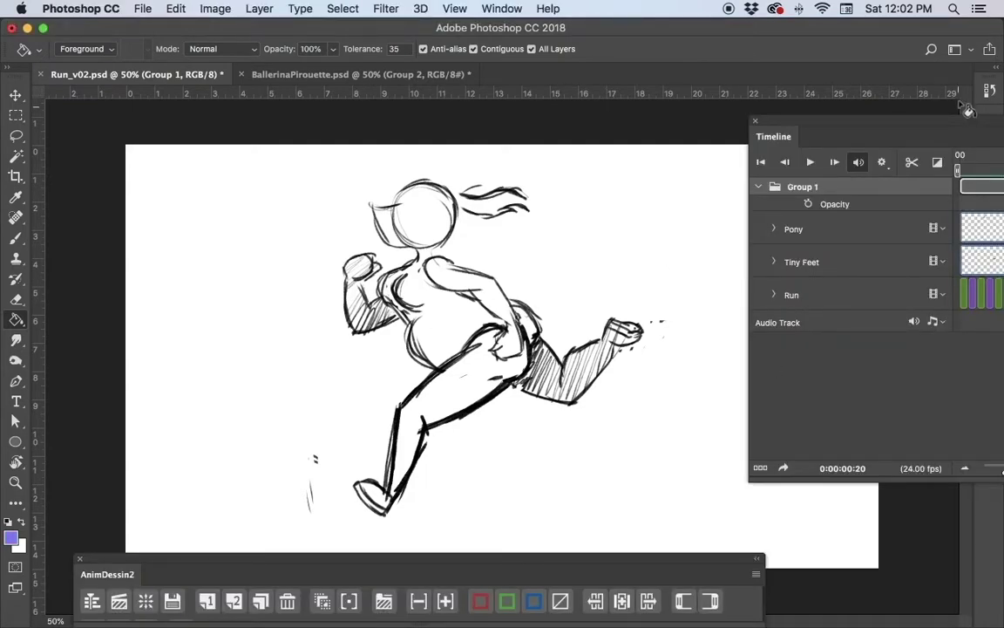
Step: Preview the run animation, rewind it to frame 0, and show the Layers panel
left_click(810, 162)
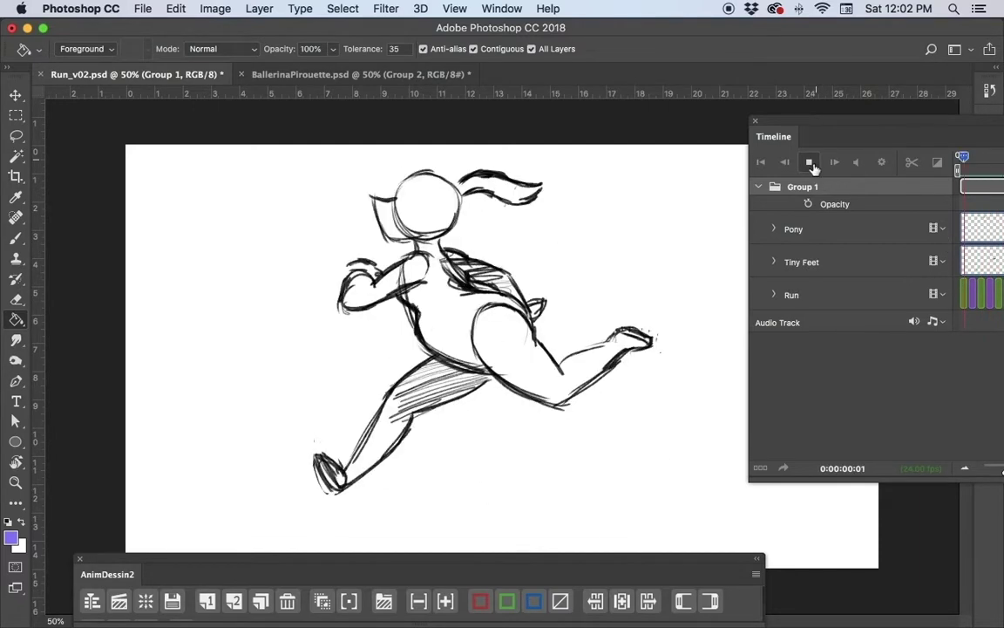
key("space")
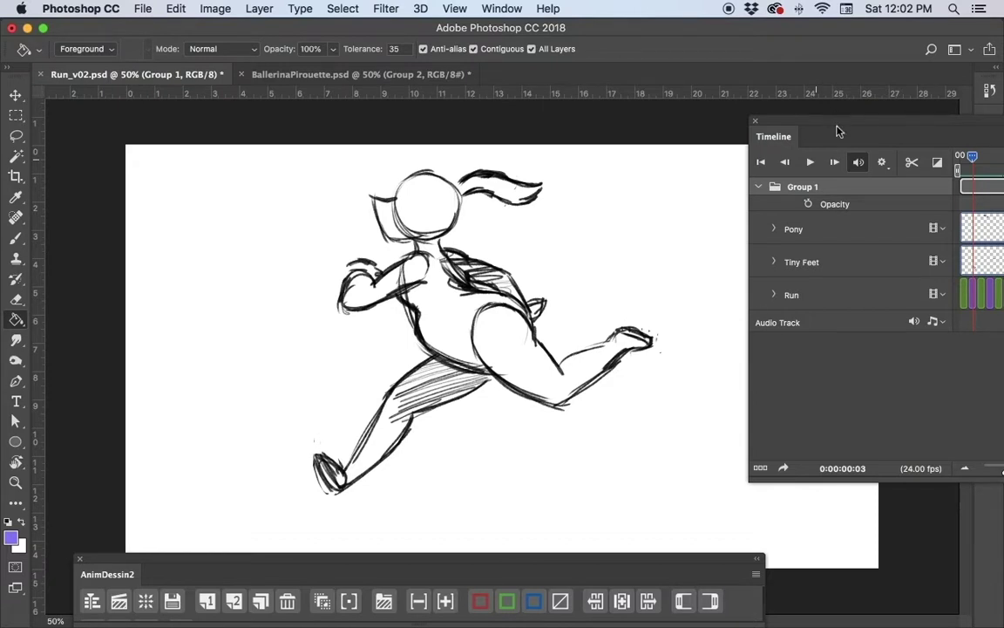
left_click_drag(838, 131, 685, 142)
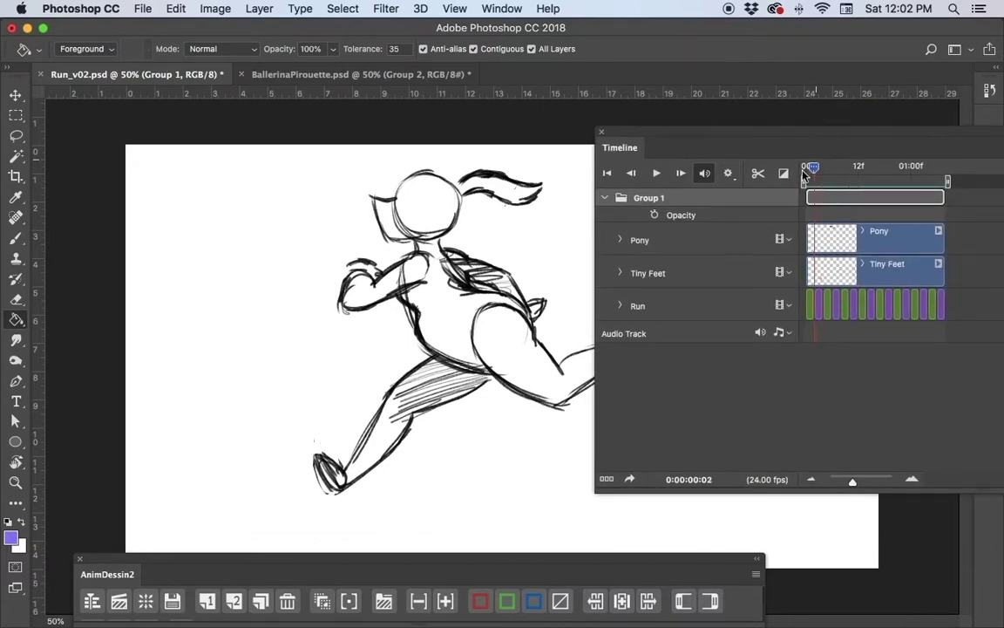
left_click(805, 171)
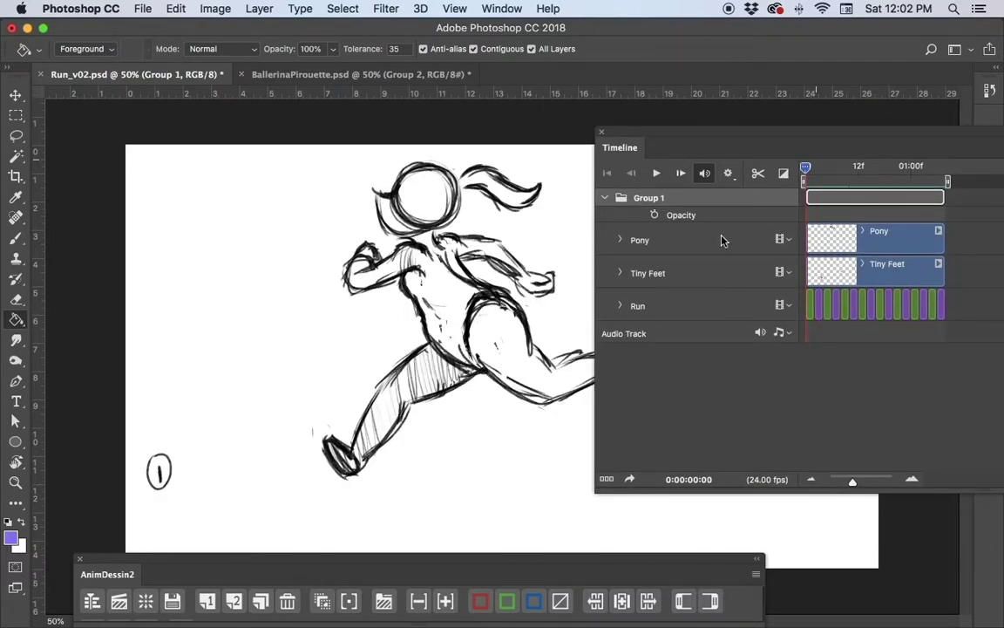
key("F7")
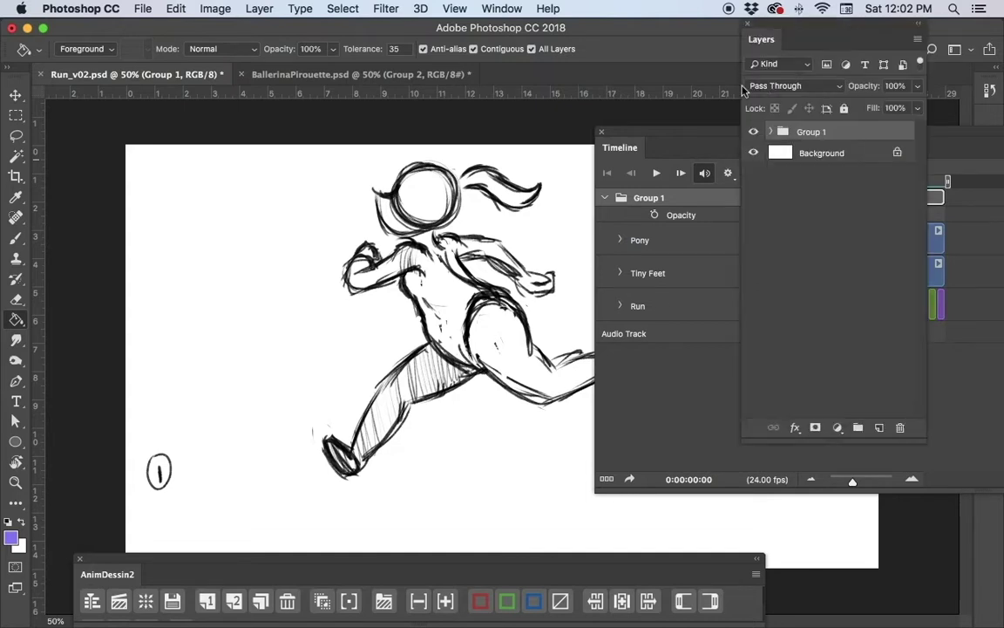
Step: Expand Group 1 and inspect its Run, Tiny Feet and Pony clips
left_click_drag(835, 43, 159, 146)
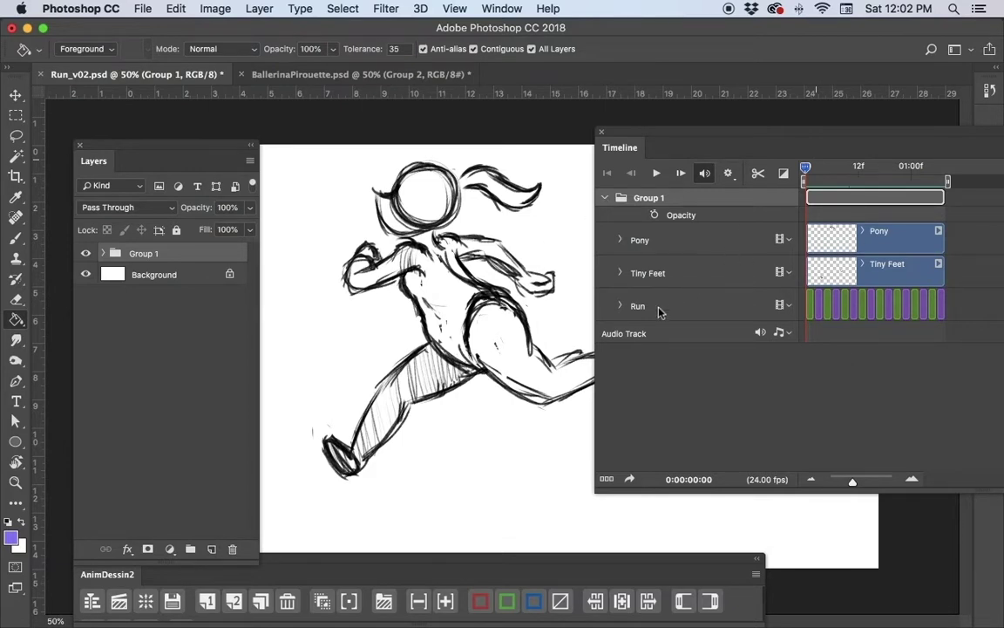
left_click(817, 307)
left_click(821, 307)
left_click(828, 306)
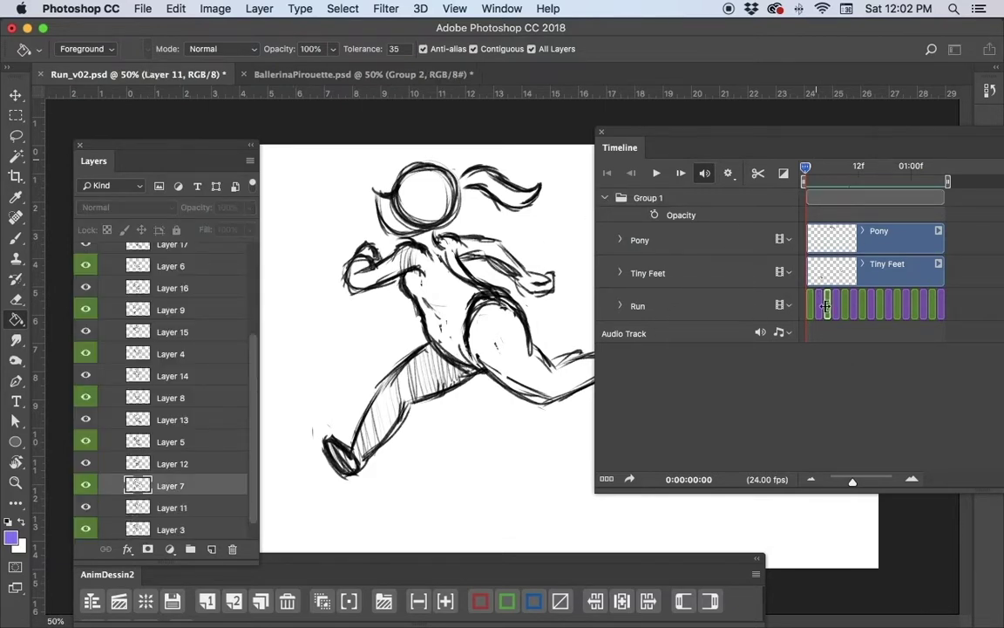
left_click(836, 307)
left_click(849, 281)
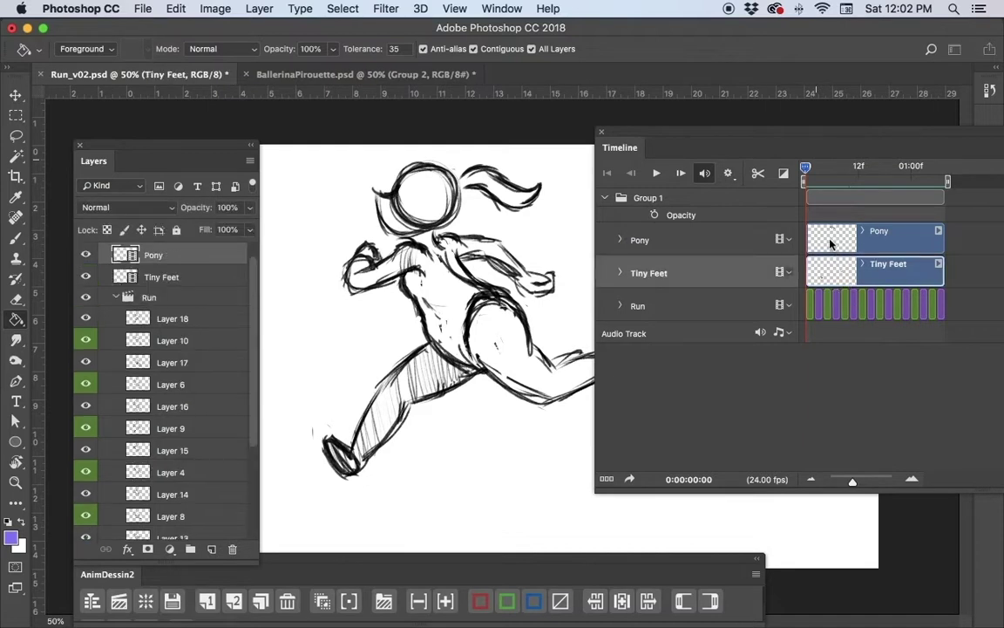
left_click(830, 239)
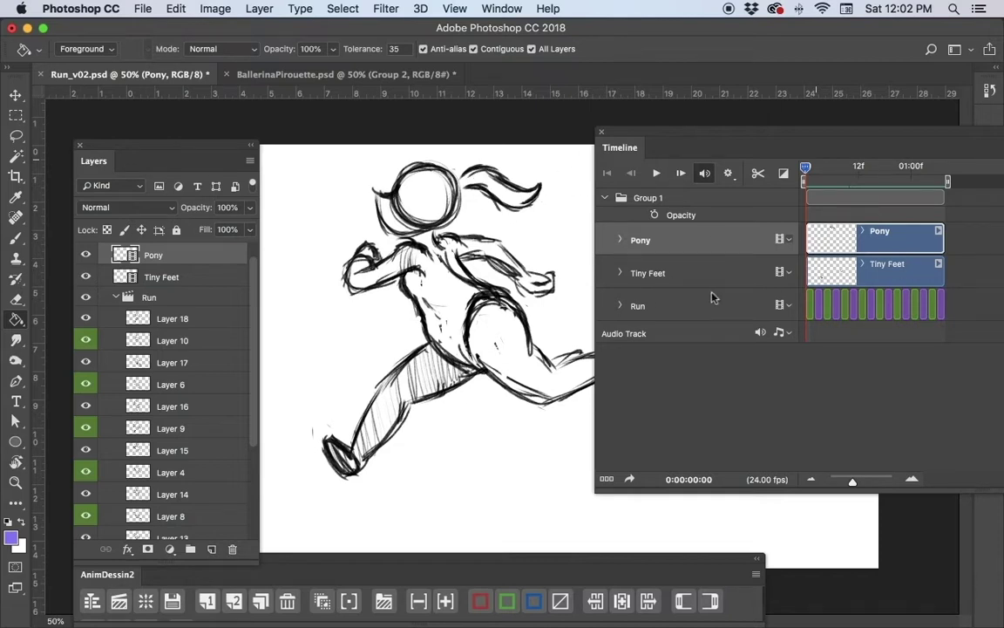
Step: Collapse Group 1 in the timeline and layers list, and fade it to 43% opacity
left_click(606, 198)
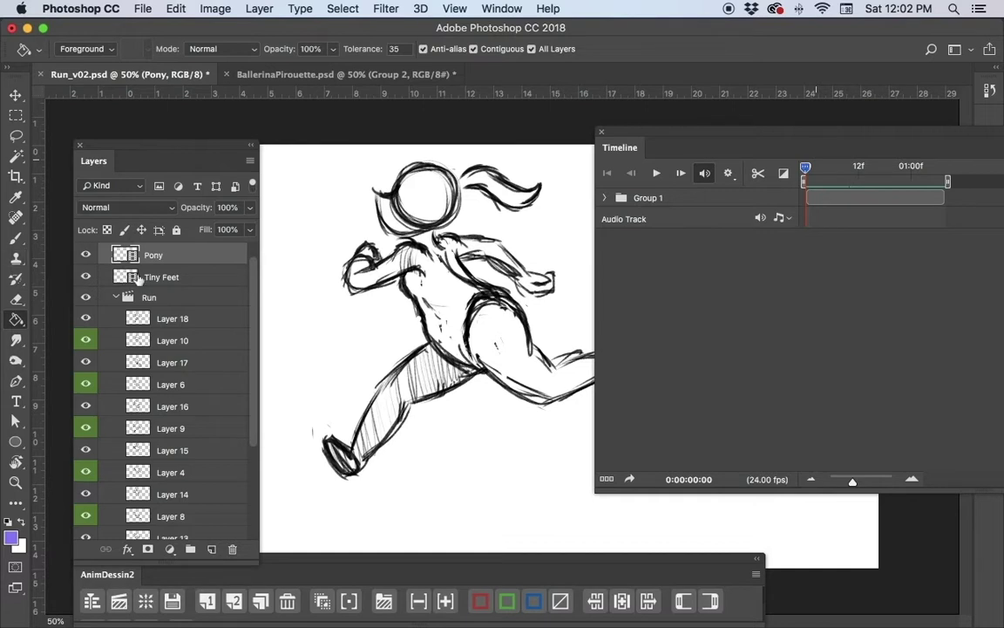
scroll(105, 253, "up", 1)
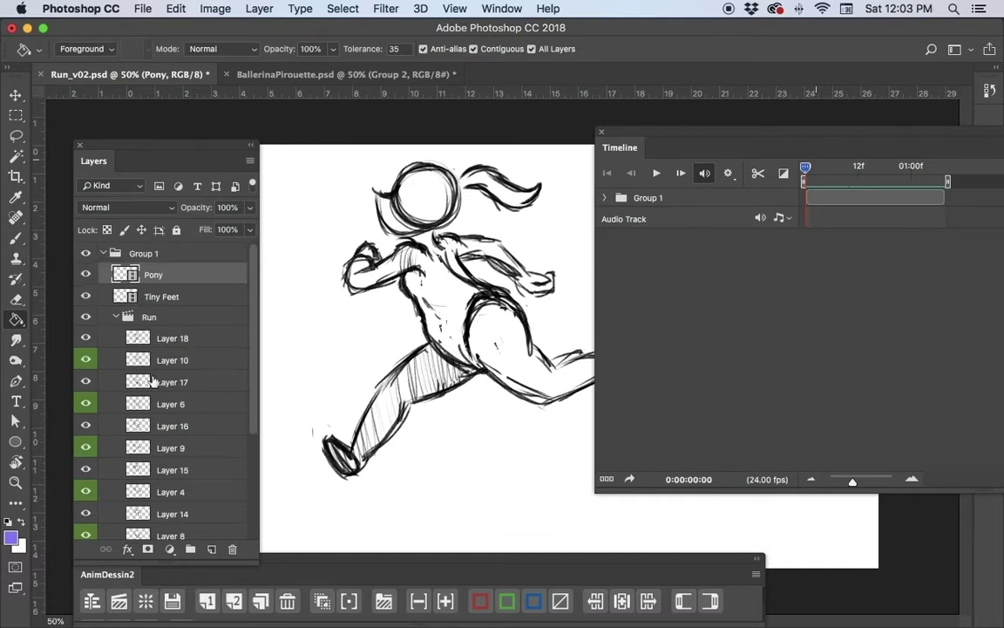
left_click(100, 253)
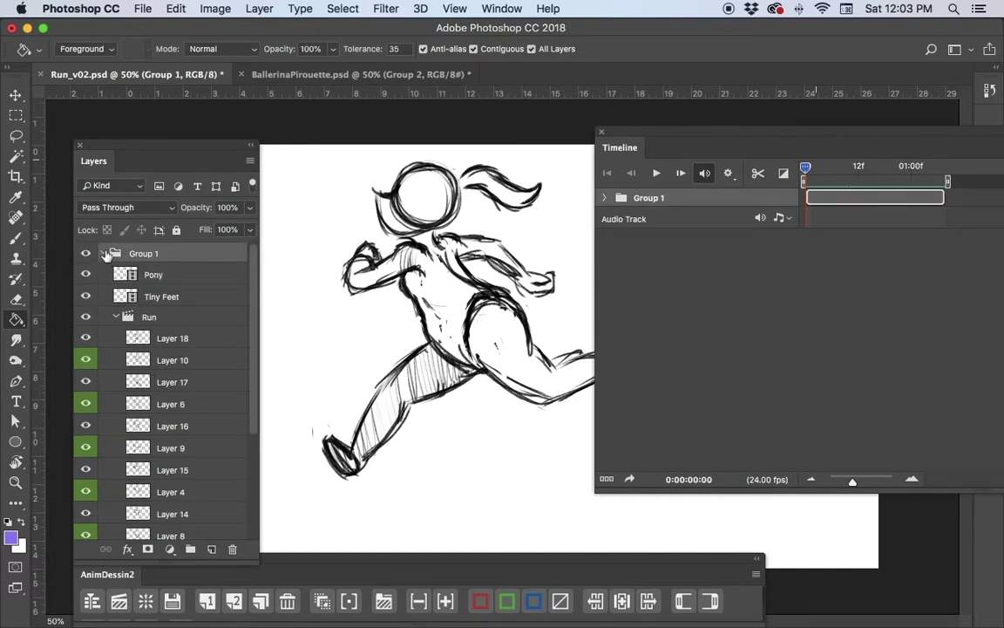
left_click(102, 253)
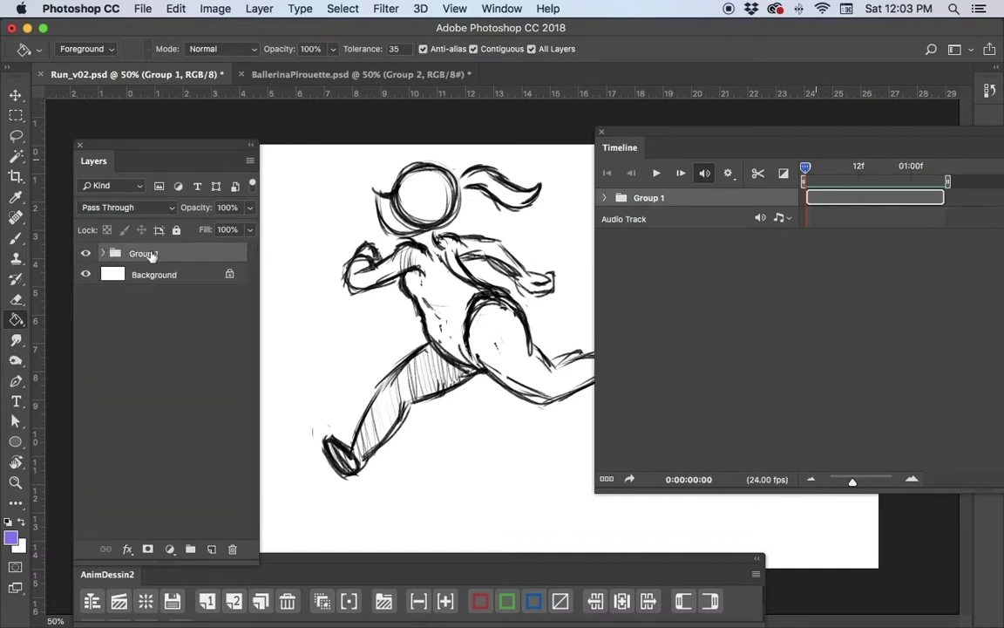
left_click(250, 208)
left_click_drag(252, 228, 211, 232)
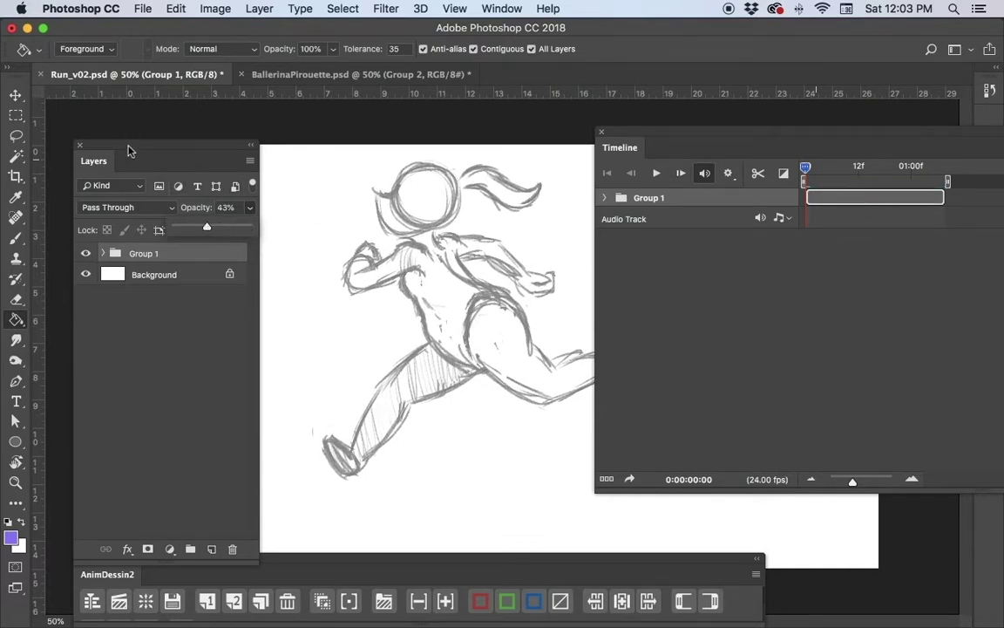
left_click_drag(126, 148, 111, 113)
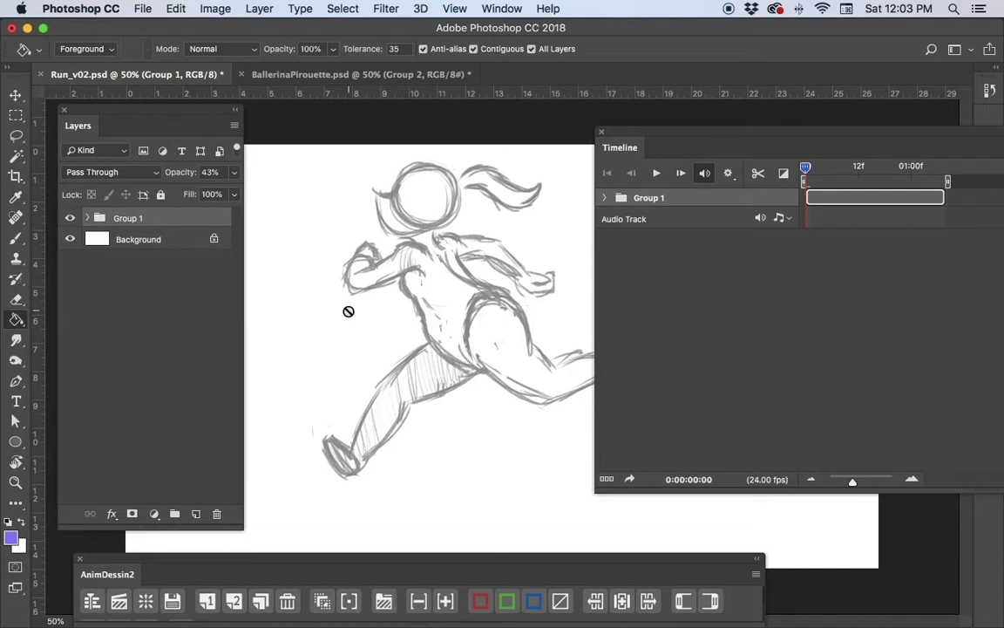
Step: Add a new blank video layer, Layer 19, above Group 1 via Layer > Video Layers
left_click(259, 9)
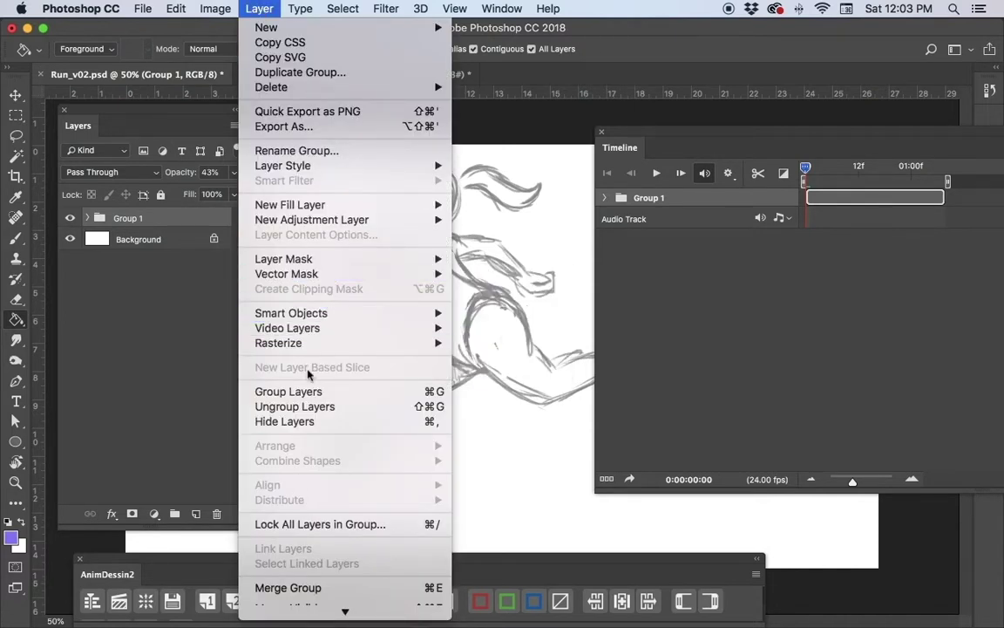
mouse_move(321, 330)
left_click(260, 8)
key("Tab")
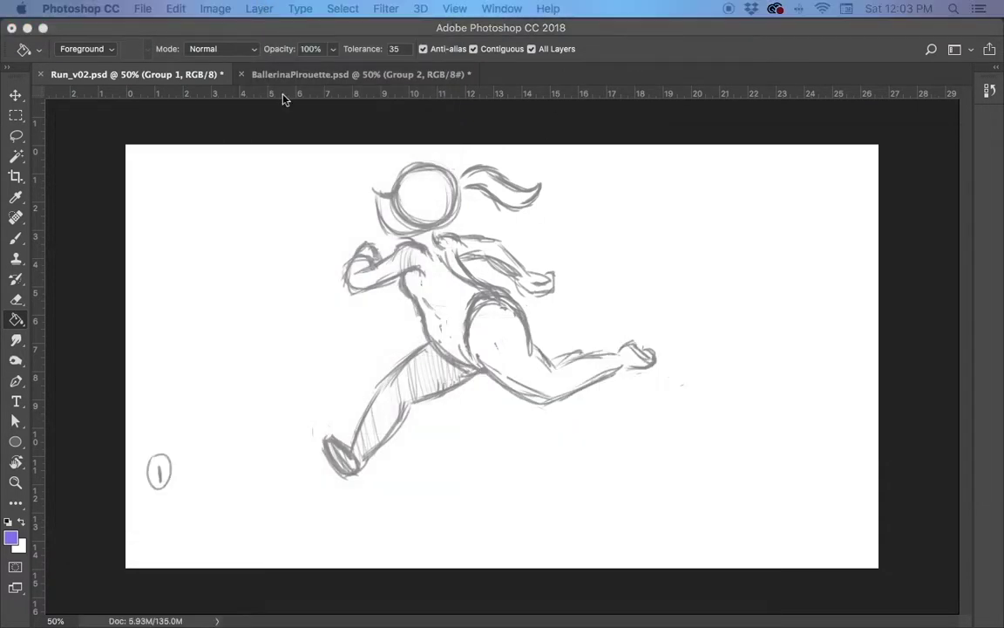
key("shift+Tab")
left_click(262, 9)
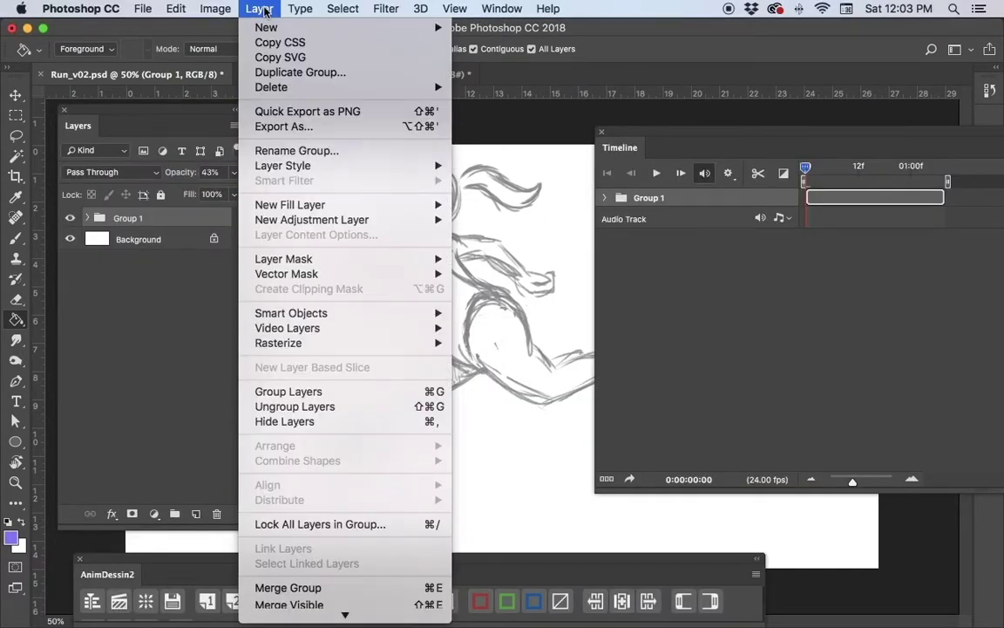
scroll(344, 381, "down", 2)
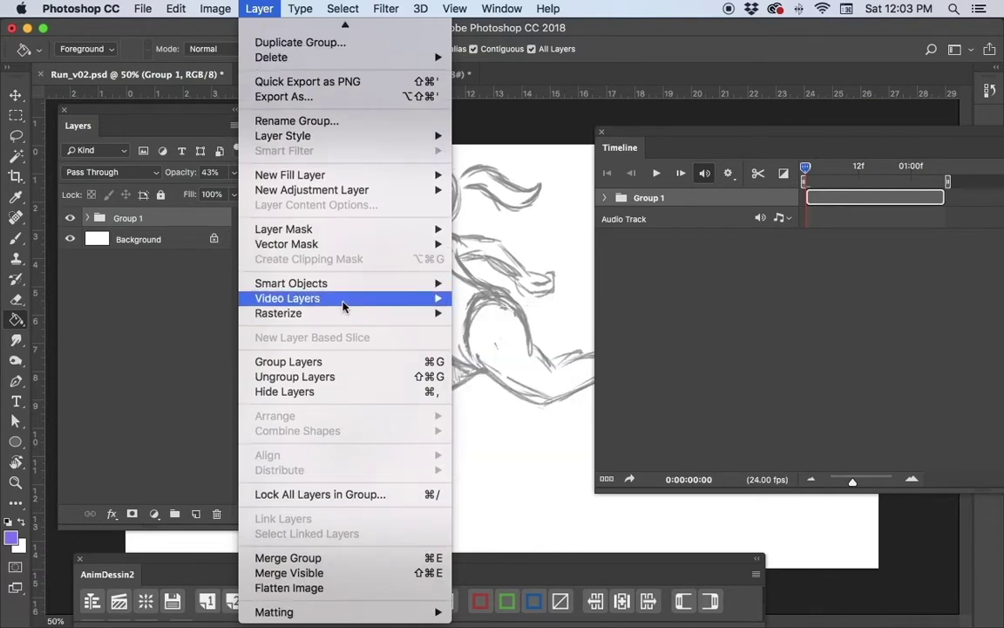
mouse_move(340, 298)
left_click(515, 324)
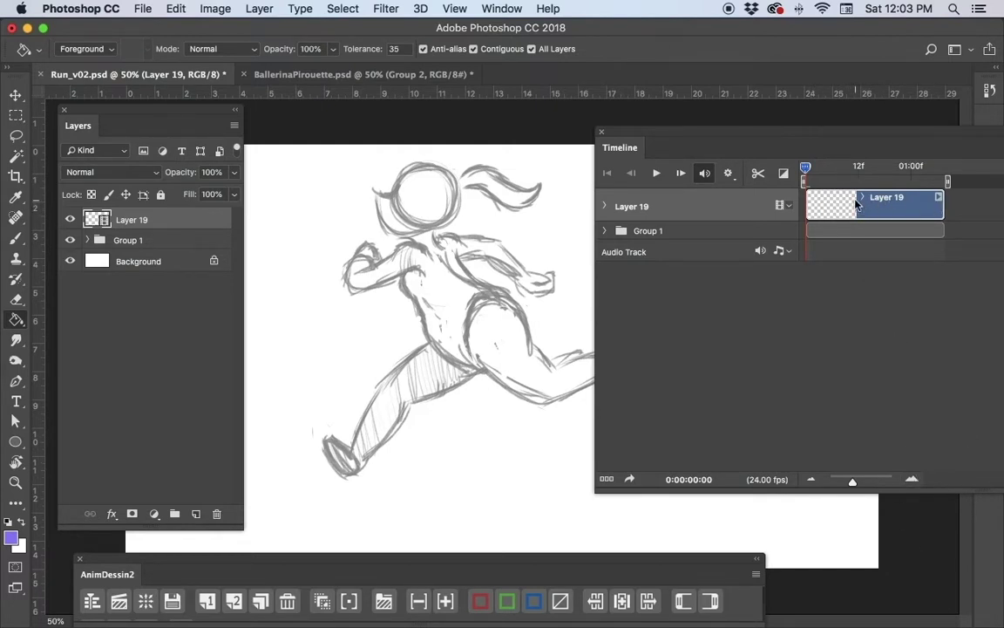
Step: Paint a purple test stroke with the Brush on the figure's back and step between frames
key("space")
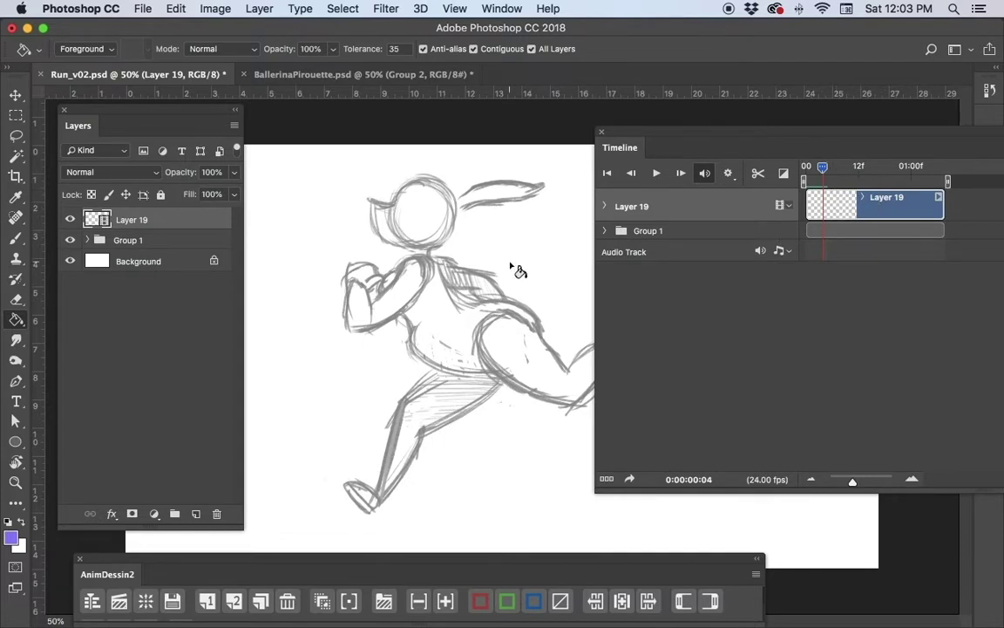
key("b")
left_click_drag(516, 266, 504, 324)
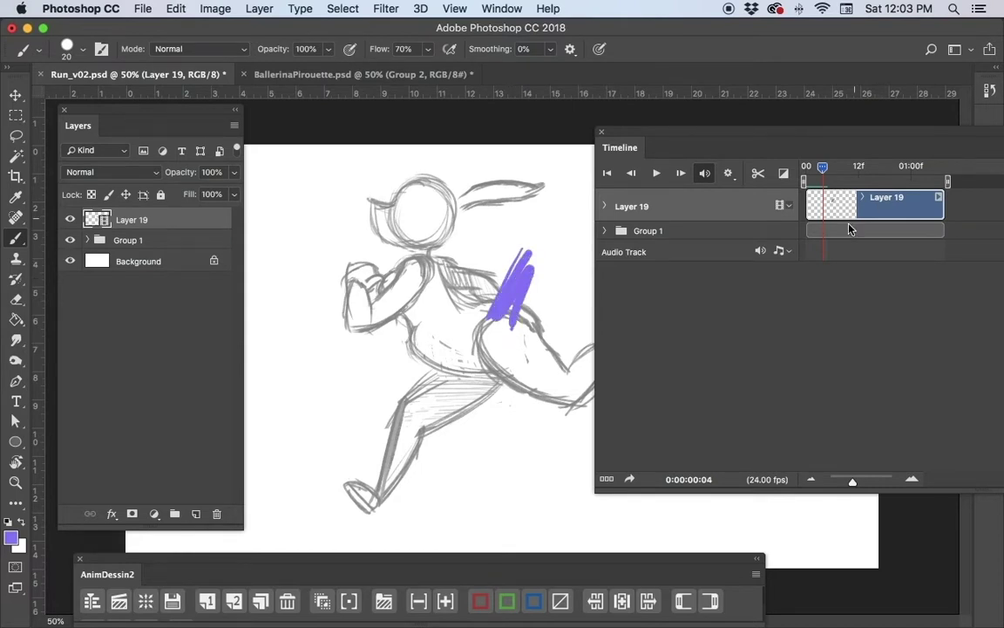
key("Left")
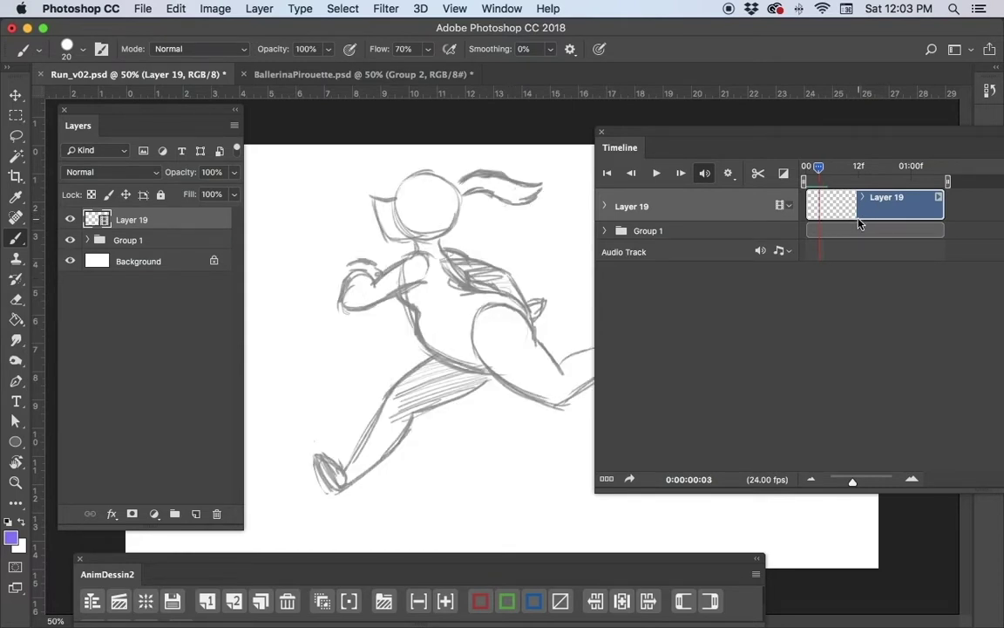
key("Right")
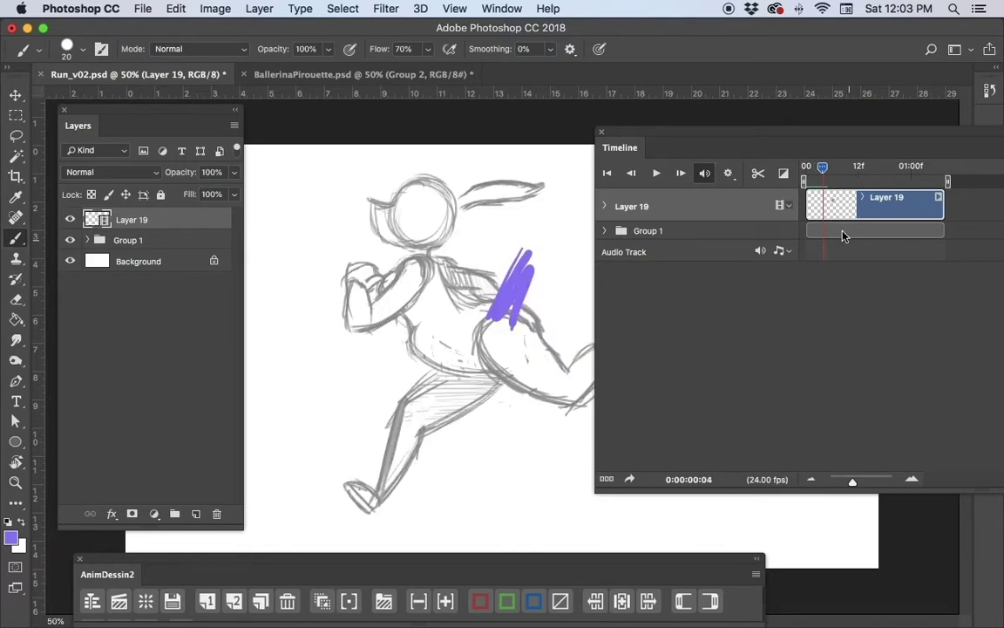
key("Right")
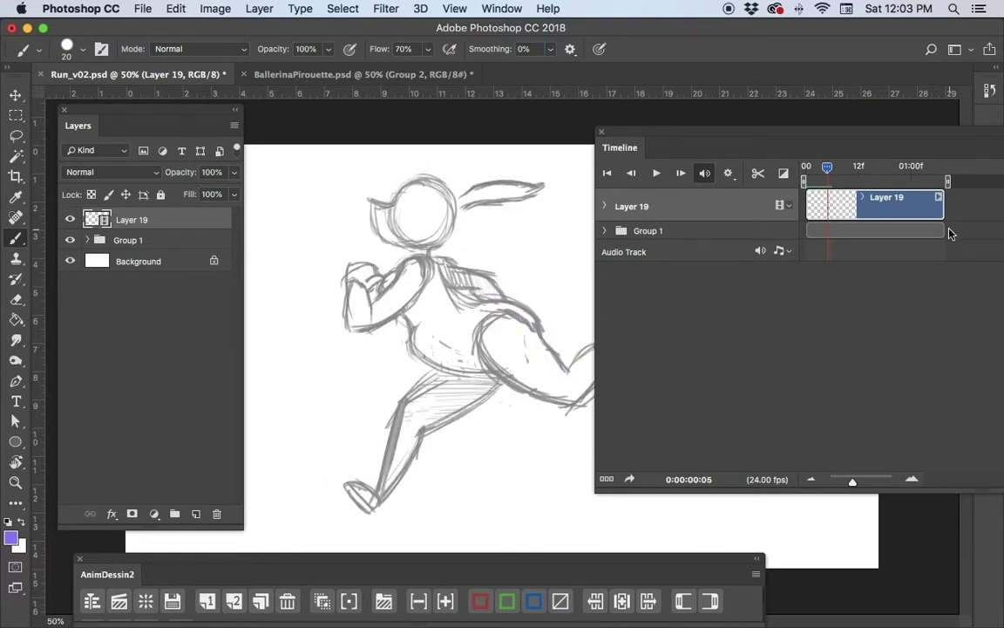
key("Left")
Step: Clear the test strokes from Layer 19, rewind to frame 0, and reset the paint colour to black
key("super+a")
key("Delete")
left_click(804, 166)
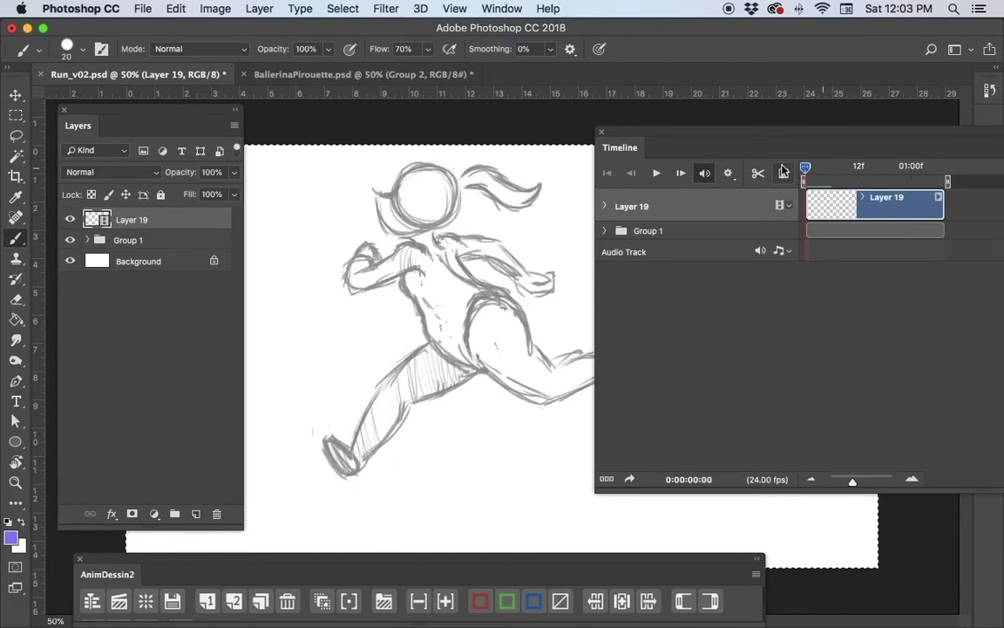
key("super+d")
left_click(7, 522)
Step: Rename Layer 19 to 'Ink'
double_click(139, 223)
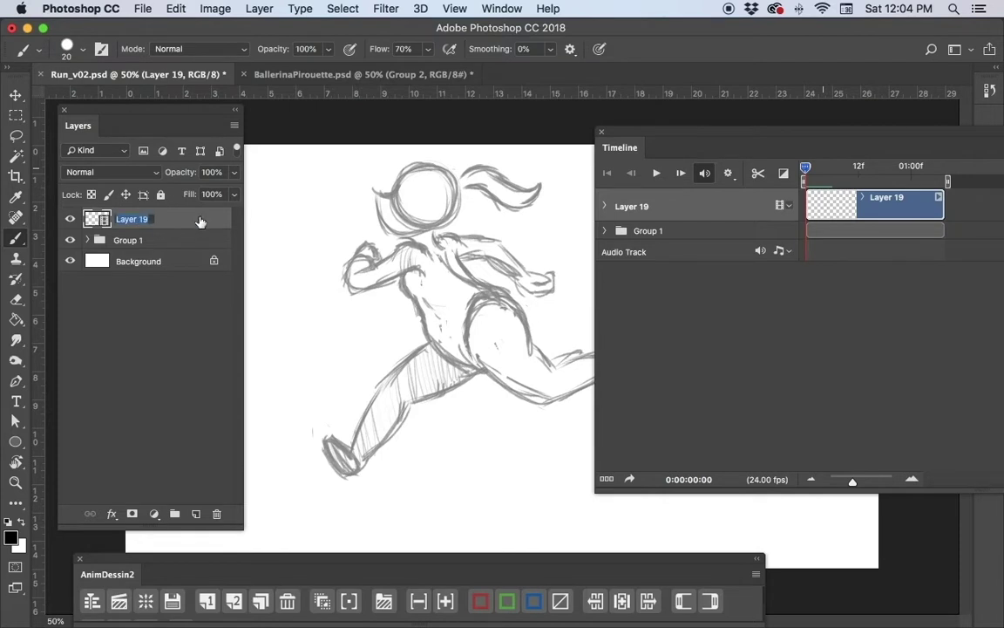
type("Ink")
key("Return")
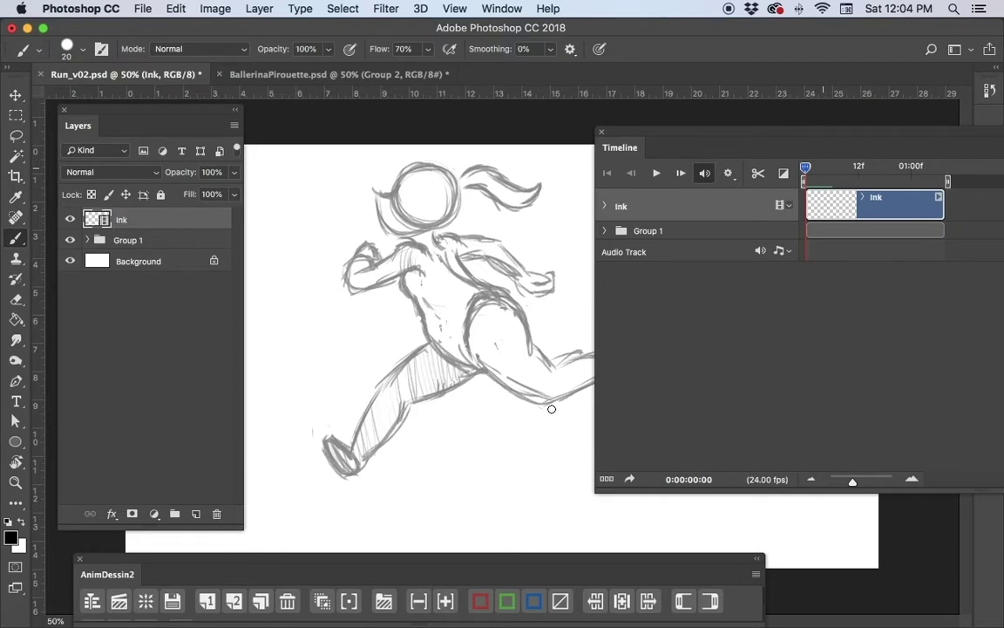
Step: Zoom onto the ballerina's head, shrink the brush to 8 px, and undo a trial stroke
scroll(538, 359, "up", 2)
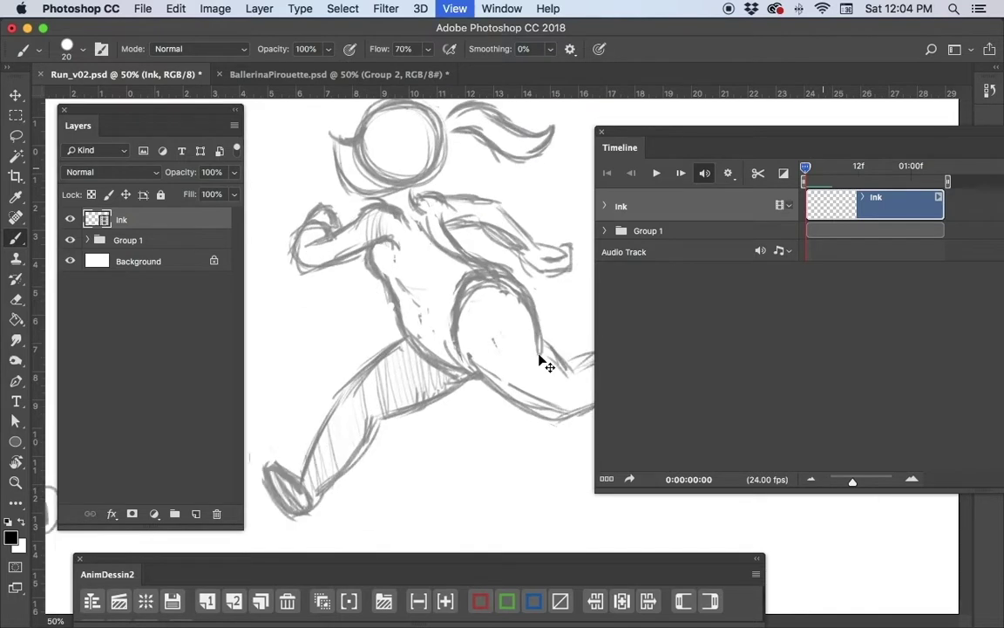
mouse_move(460, 310)
left_mouse_down()
mouse_move(554, 423)
mouse_move(562, 384)
left_mouse_up()
key("ctrl+r")
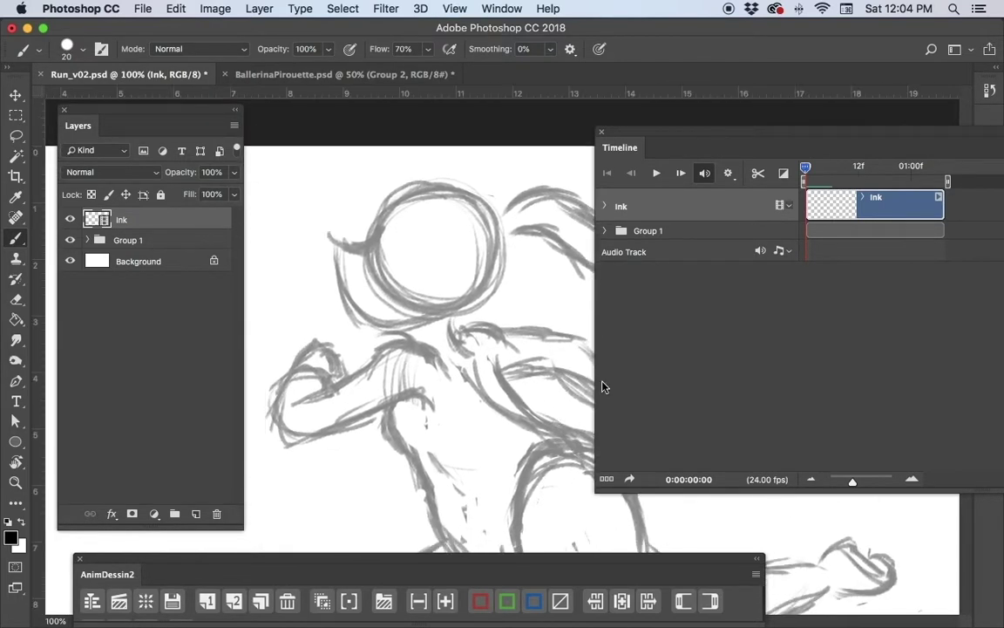
key("bracketleft")
key("bracketleft")
mouse_move(331, 234)
left_mouse_down()
mouse_move(356, 246)
mouse_move(381, 236)
left_mouse_up()
key("super+z")
Step: Set the brush smoothing to 31%
left_click(550, 50)
left_click_drag(560, 76, 572, 75)
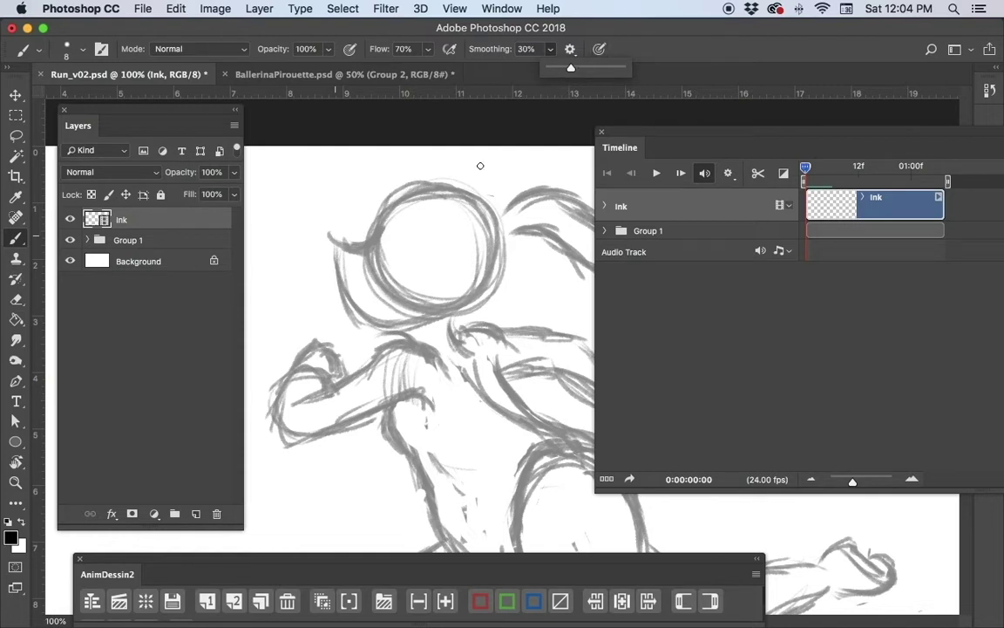
left_click_drag(497, 45, 520, 45)
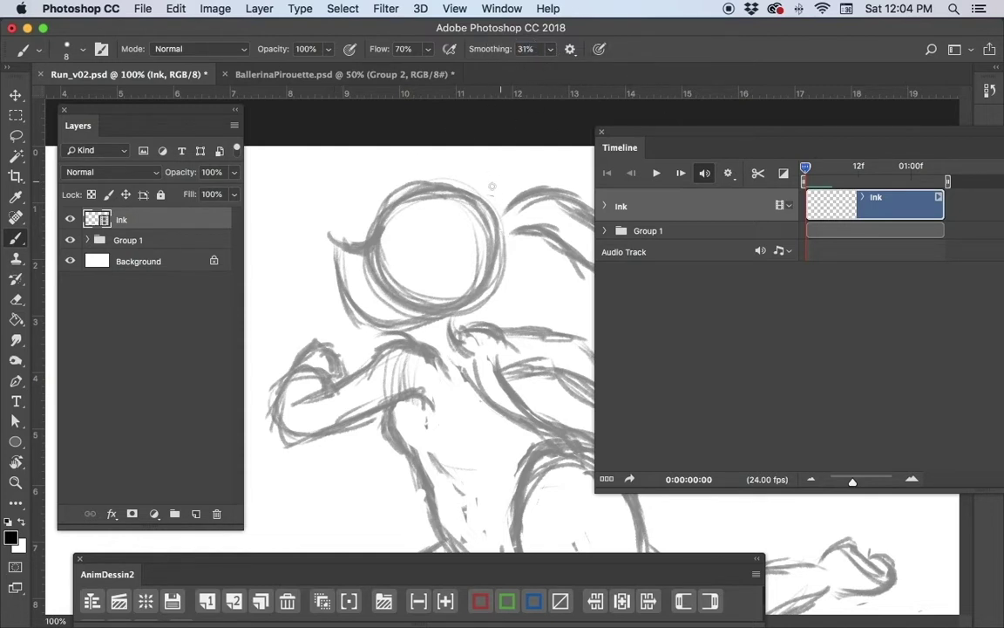
Step: Ink the head circle's outline on the Ink layer
mouse_move(485, 206)
left_mouse_down()
mouse_move(420, 185)
mouse_move(337, 244)
left_mouse_up()
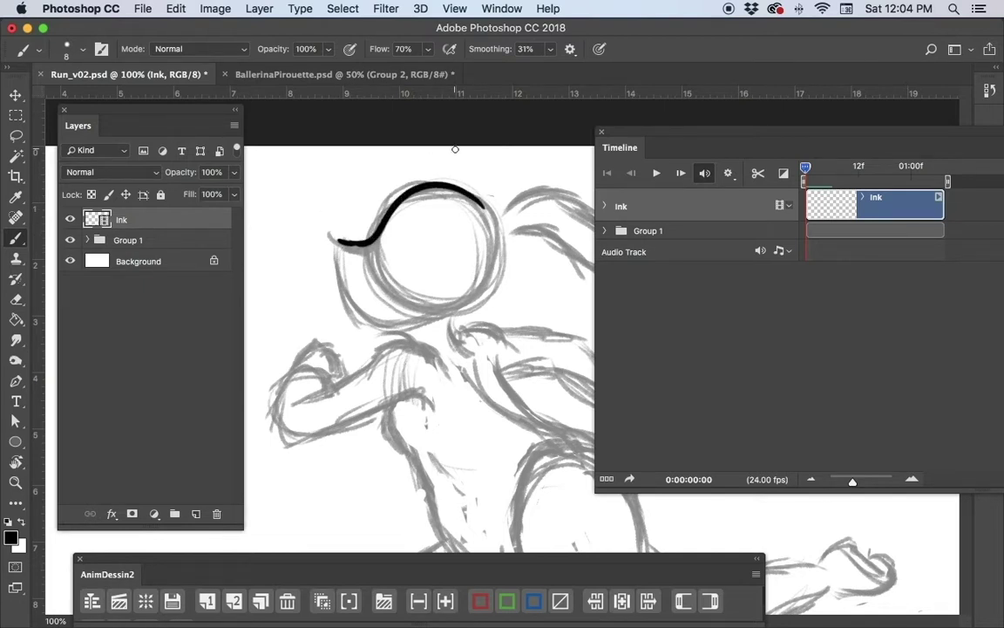
key("super+z")
mouse_move(337, 237)
left_mouse_down()
mouse_move(342, 267)
mouse_move(382, 321)
mouse_move(473, 285)
mouse_move(435, 324)
mouse_move(392, 323)
mouse_move(465, 299)
left_mouse_up()
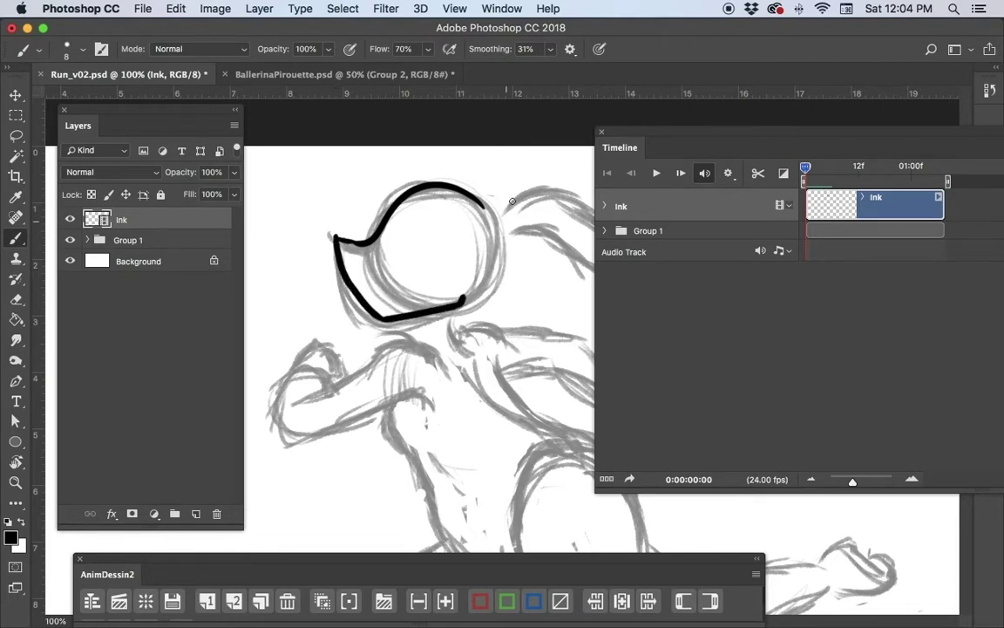
mouse_move(486, 205)
left_mouse_down()
mouse_move(498, 260)
mouse_move(466, 298)
left_mouse_up()
key("space")
left_click_drag(442, 406, 285, 424)
key("super+r")
Step: Ink the ponytail's top and underside out to its tip
mouse_move(343, 229)
left_mouse_down()
mouse_move(413, 215)
mouse_move(454, 252)
mouse_move(502, 246)
left_mouse_up()
mouse_move(344, 251)
left_mouse_down()
mouse_move(376, 255)
mouse_move(433, 294)
mouse_move(485, 287)
mouse_move(497, 247)
left_mouse_up()
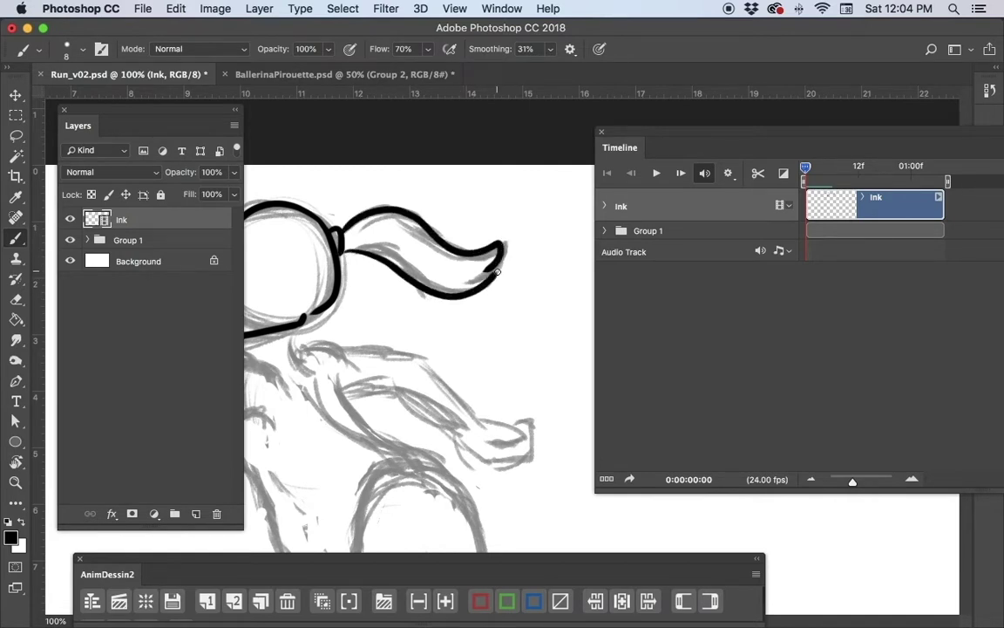
key("space")
mouse_move(424, 377)
left_mouse_down()
mouse_move(483, 338)
mouse_move(446, 337)
left_mouse_up()
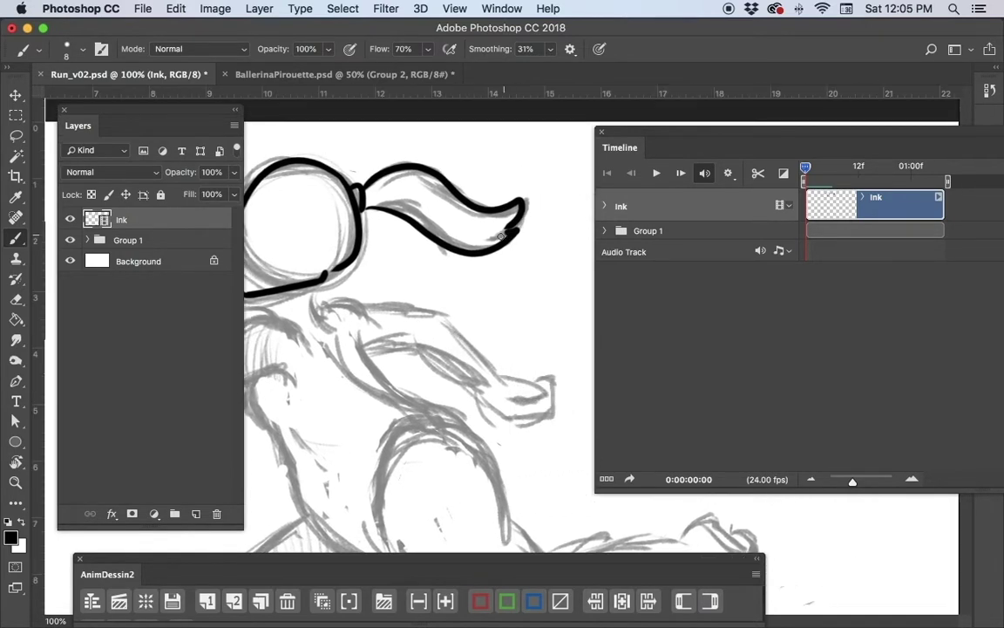
left_click_drag(452, 435, 546, 449)
Step: Erase all the trial head and ponytail ink so the Ink layer is empty
key("super+d")
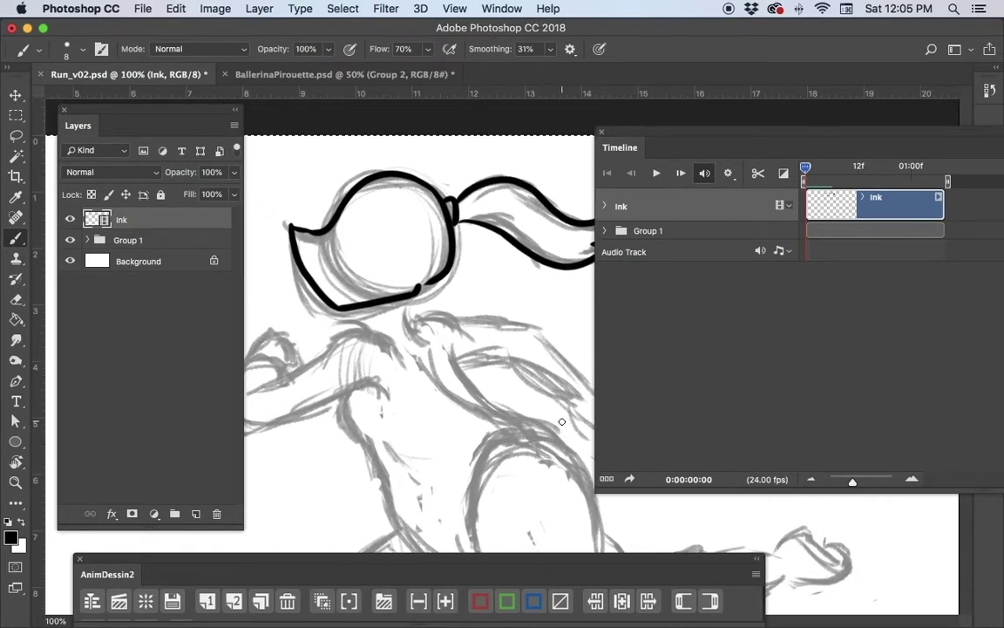
key("super+a")
key("Delete")
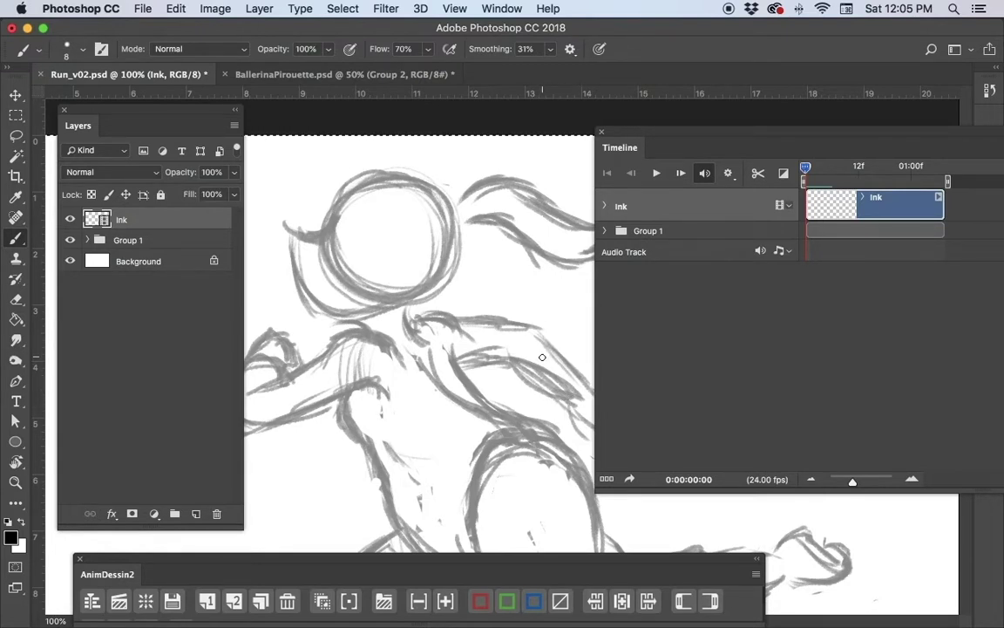
key("super+d")
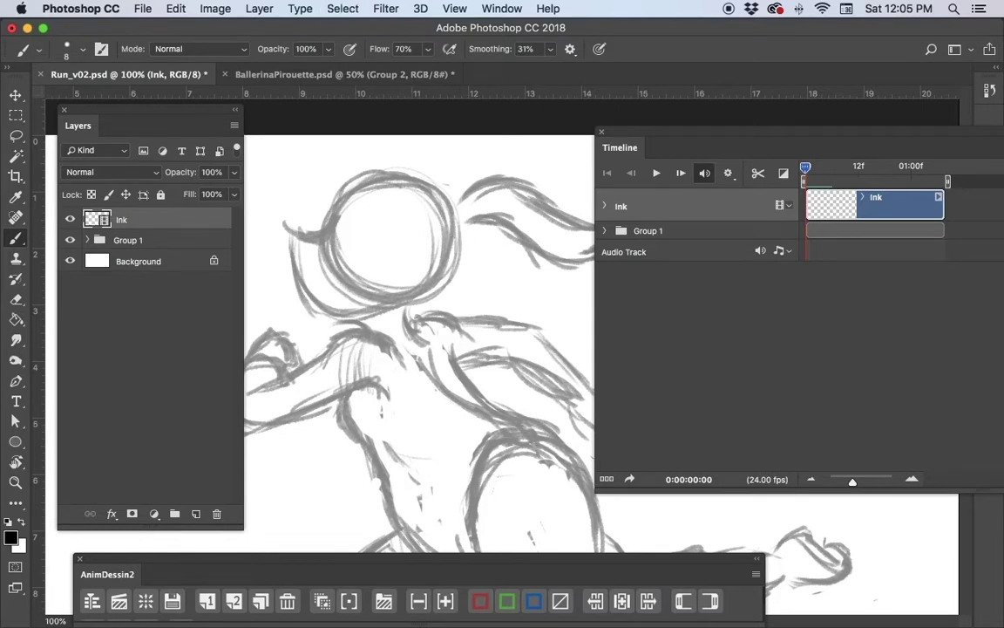
Step: Open the Brushes panel and collapse all its brush groups
left_click(488, 8)
left_click(495, 153)
left_click_drag(496, 152, 471, 140)
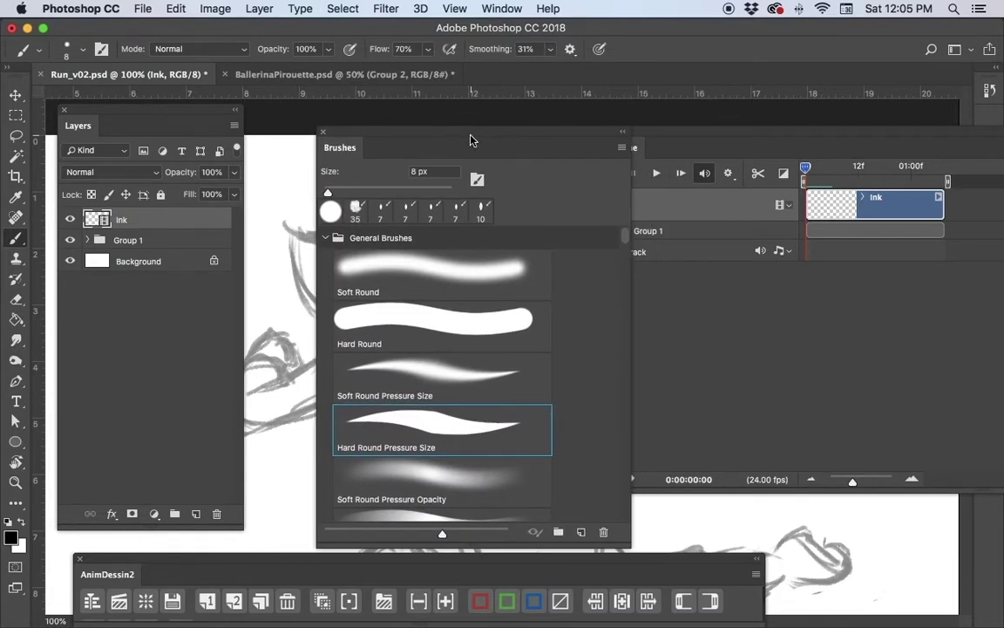
left_click(326, 238)
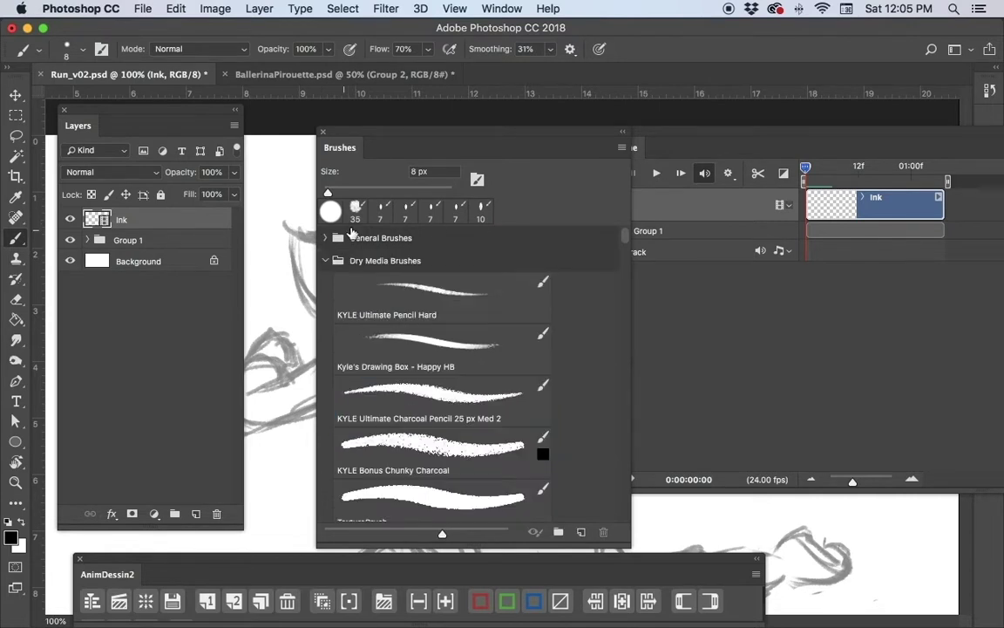
left_click(326, 261)
left_click(326, 284)
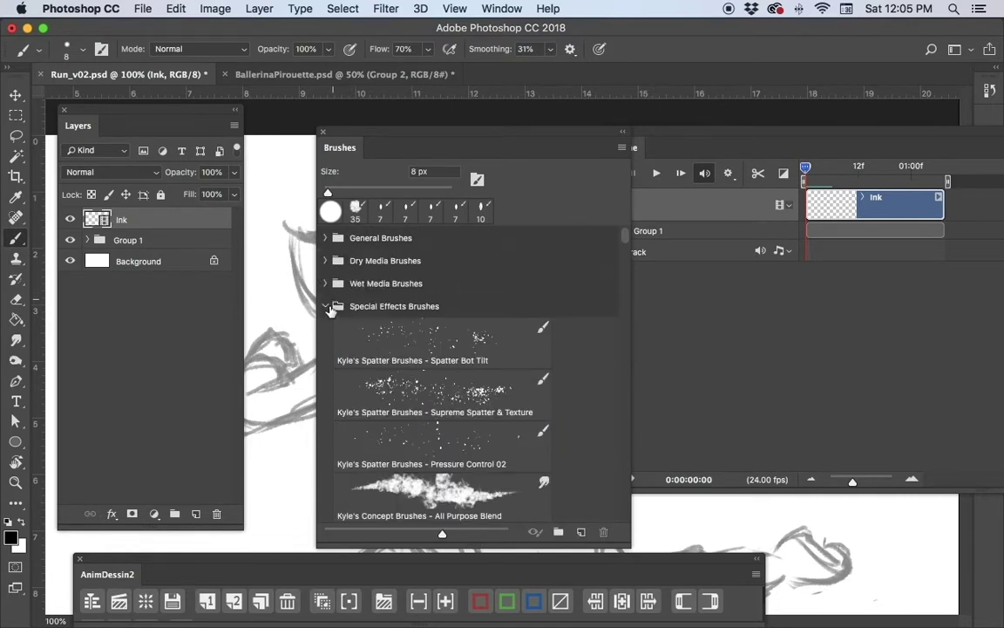
left_click(328, 308)
left_click(327, 329)
left_click(326, 351)
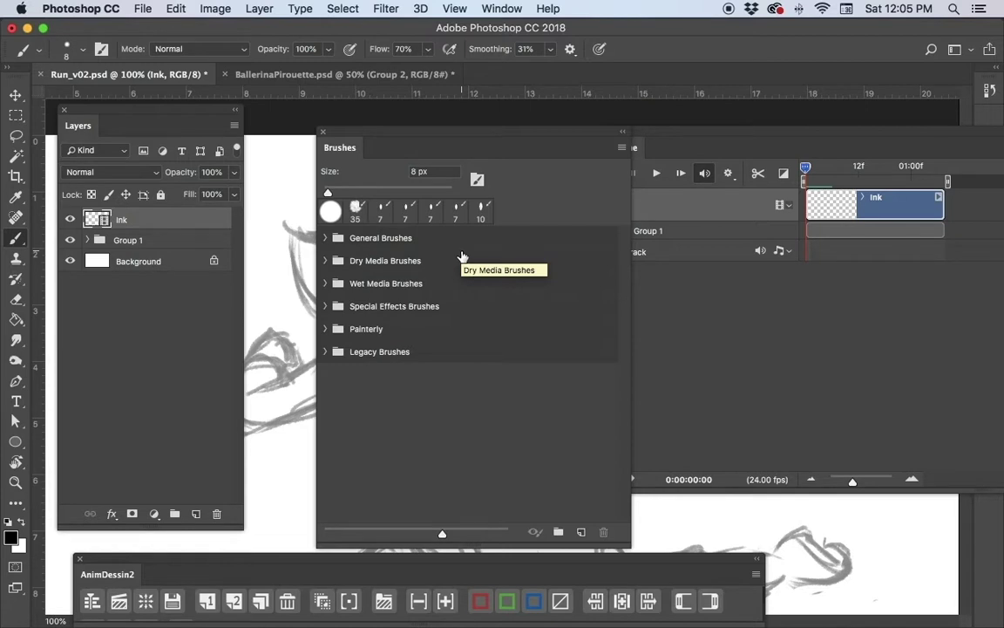
Step: Choose the KYLE Ultimate Inking Thick 'n Thin brush from Wet Media Brushes
left_click(326, 261)
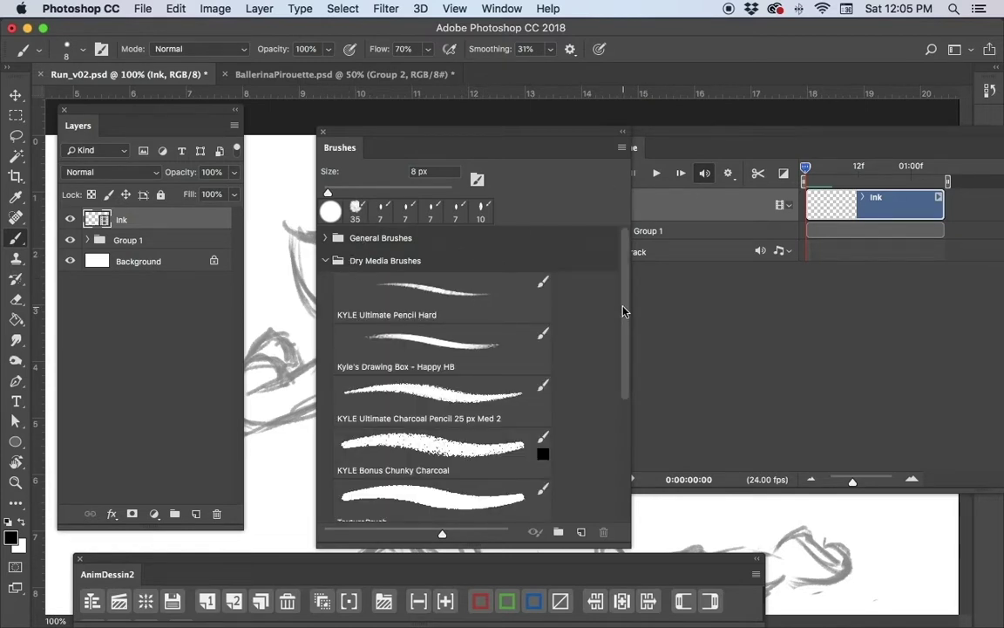
mouse_move(623, 312)
left_mouse_down()
mouse_move(609, 416)
mouse_move(610, 319)
left_mouse_up()
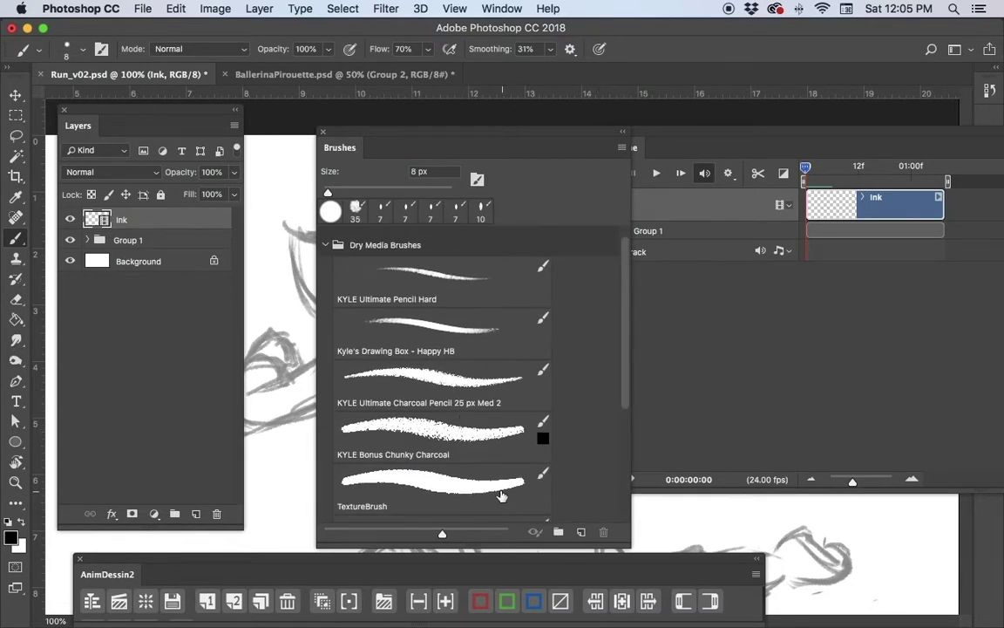
left_click(327, 251)
left_click(327, 284)
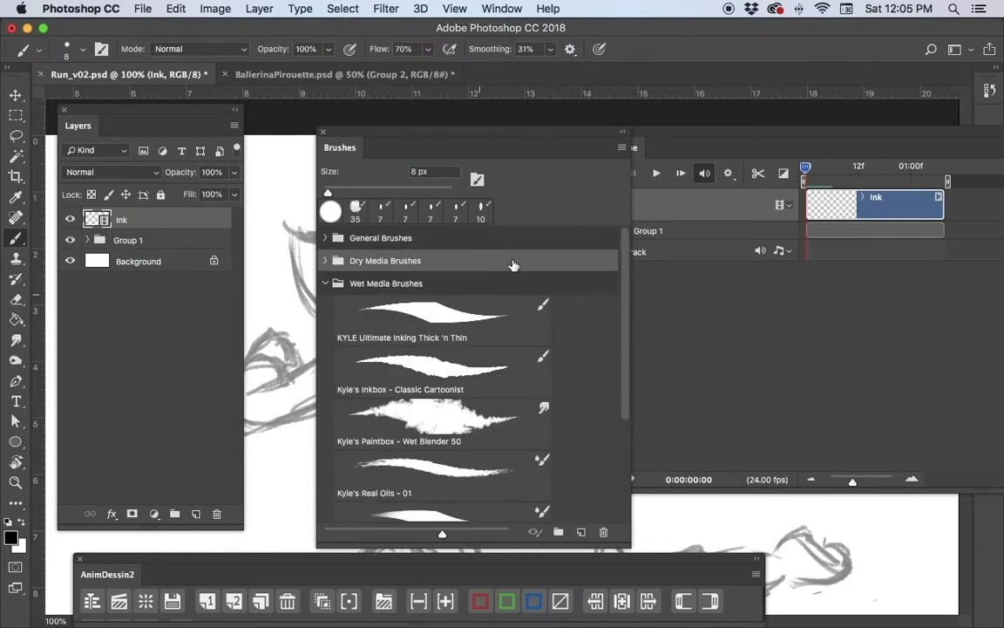
left_click(436, 316)
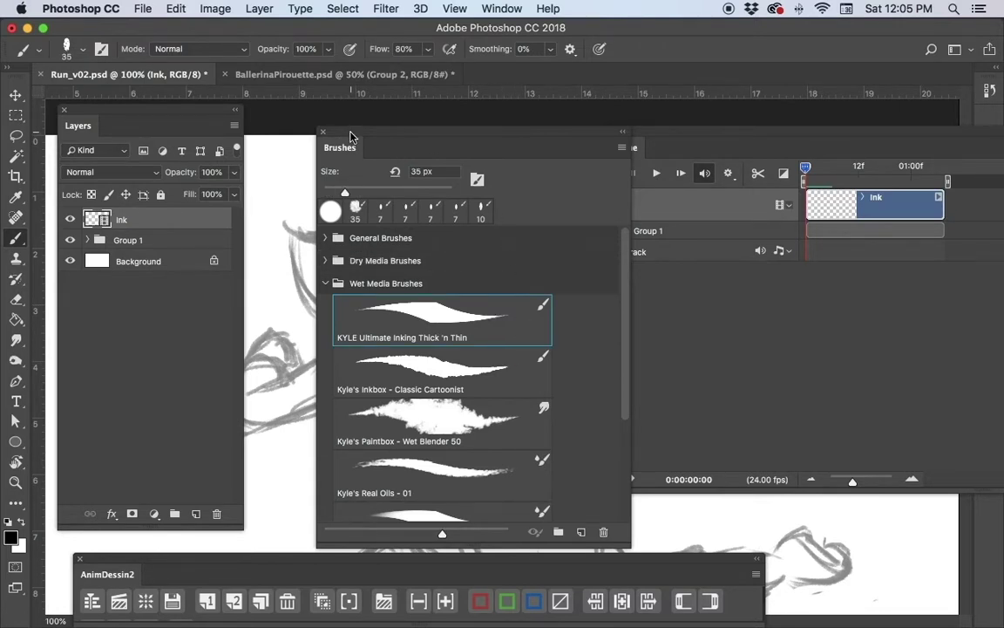
Step: Close the Brushes panel, keeping the 35 px KYLE inking brush active
mouse_move(352, 137)
left_mouse_down()
mouse_move(509, 205)
mouse_move(714, 175)
mouse_move(444, 181)
left_mouse_up()
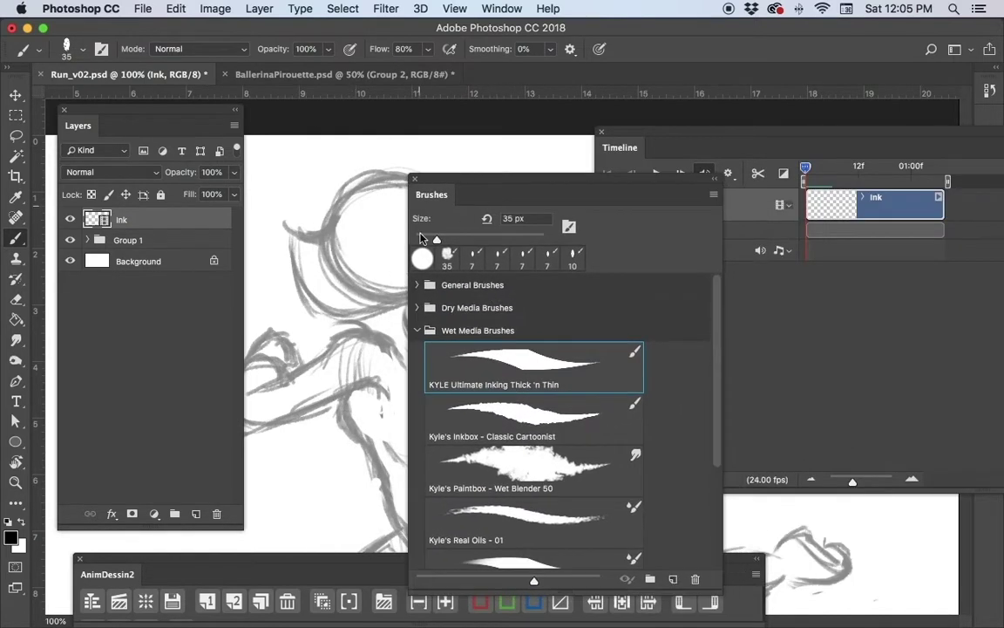
left_click(510, 10)
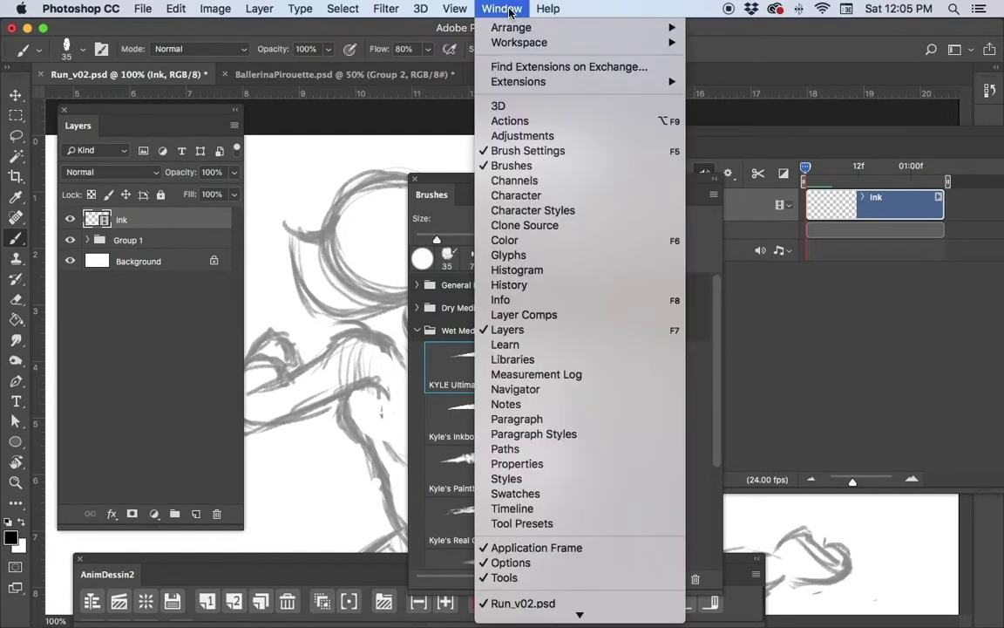
left_click(517, 9)
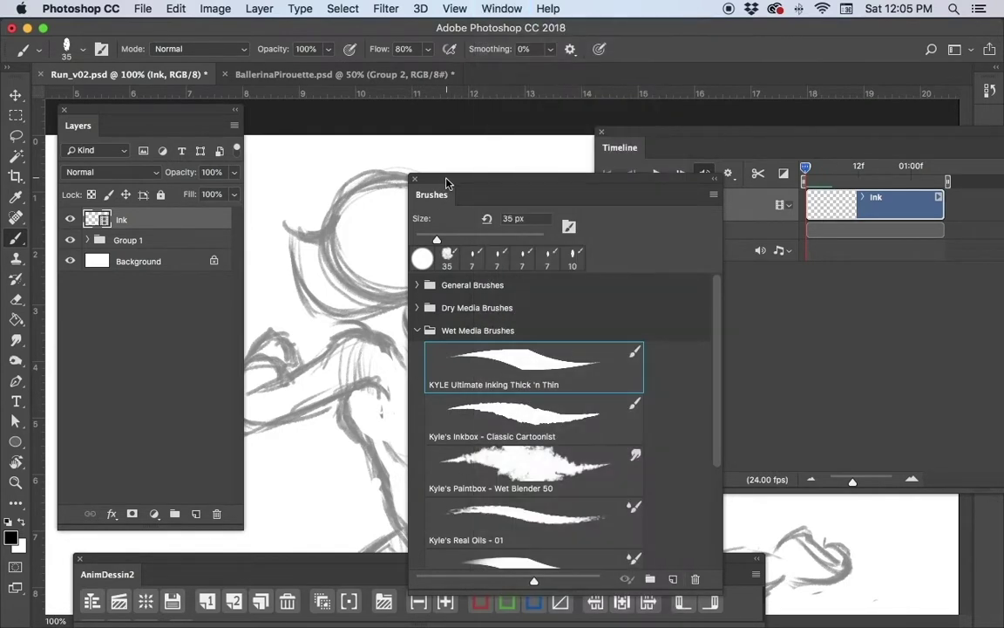
left_click_drag(507, 184, 601, 107)
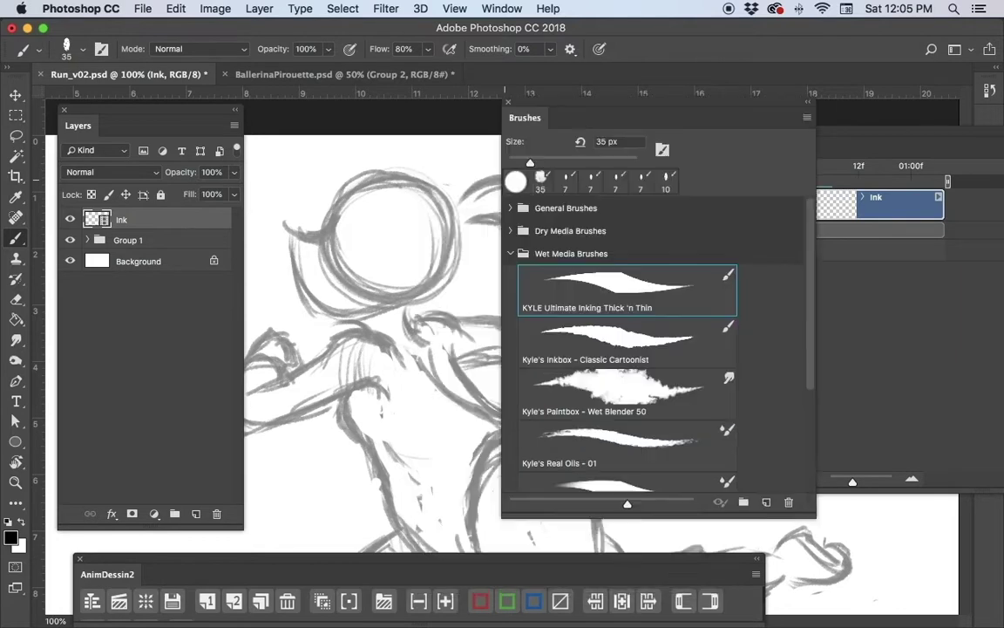
key("F5")
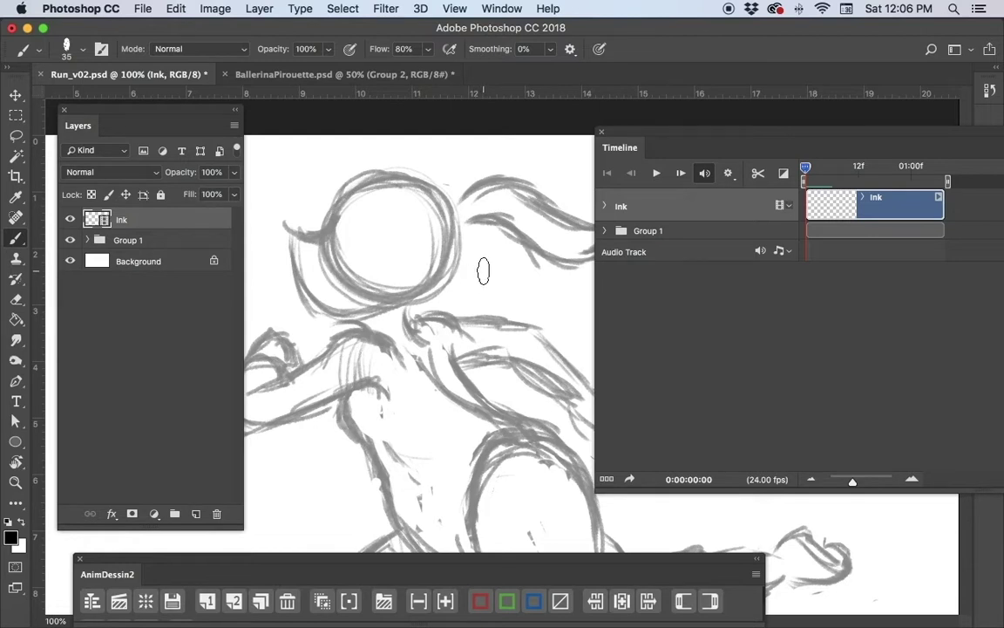
Step: Undo a test curve and shrink the inking brush to 10 px
mouse_move(425, 298)
left_mouse_down()
mouse_move(489, 287)
mouse_move(521, 316)
left_mouse_up()
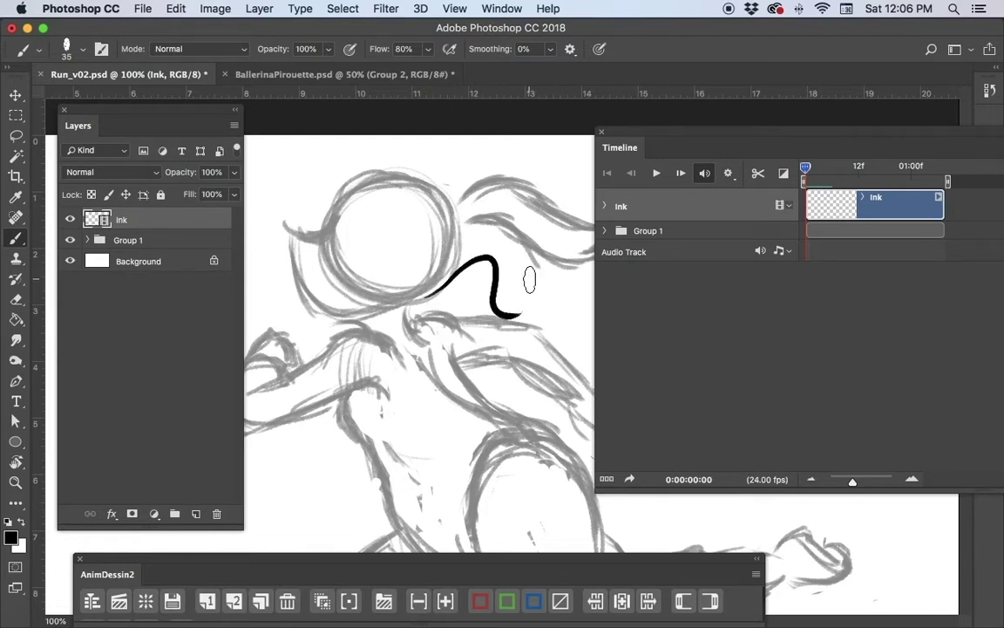
key("super+z")
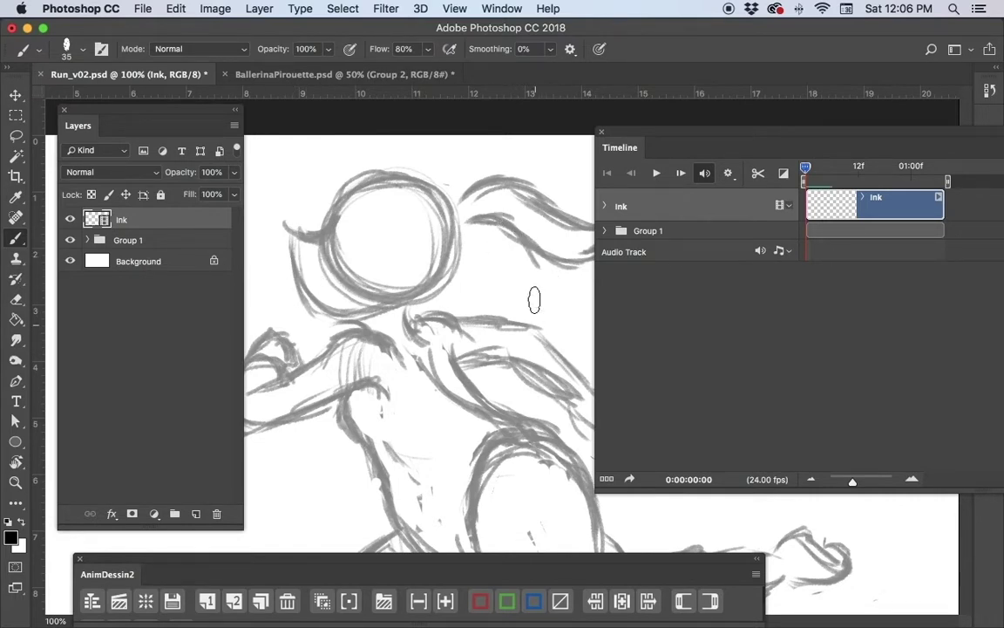
key("bracketleft")
key("bracketleft")
key("bracketleft")
key("bracketleft")
key("p")
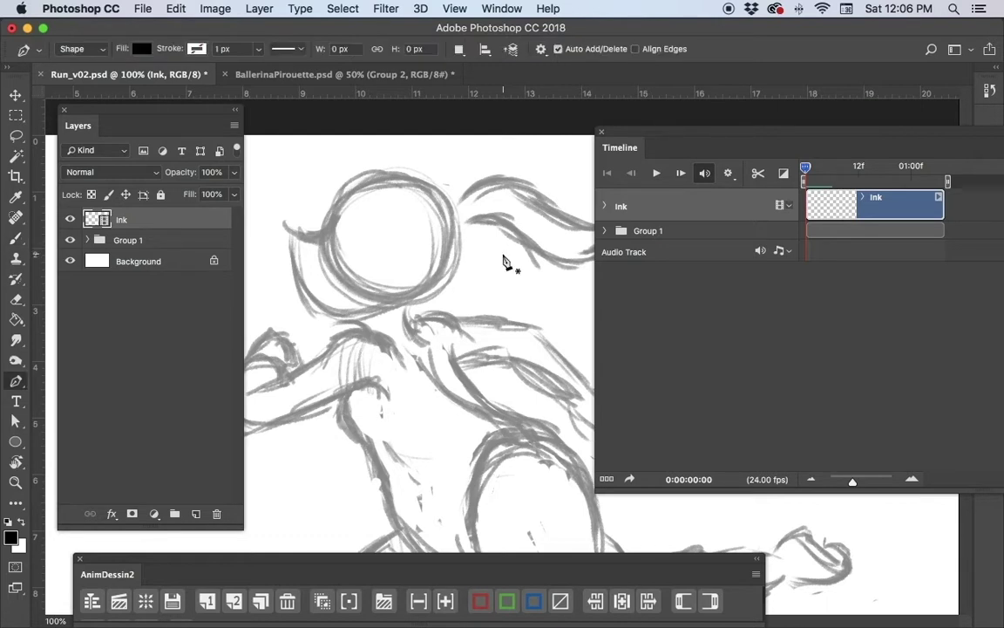
key("b")
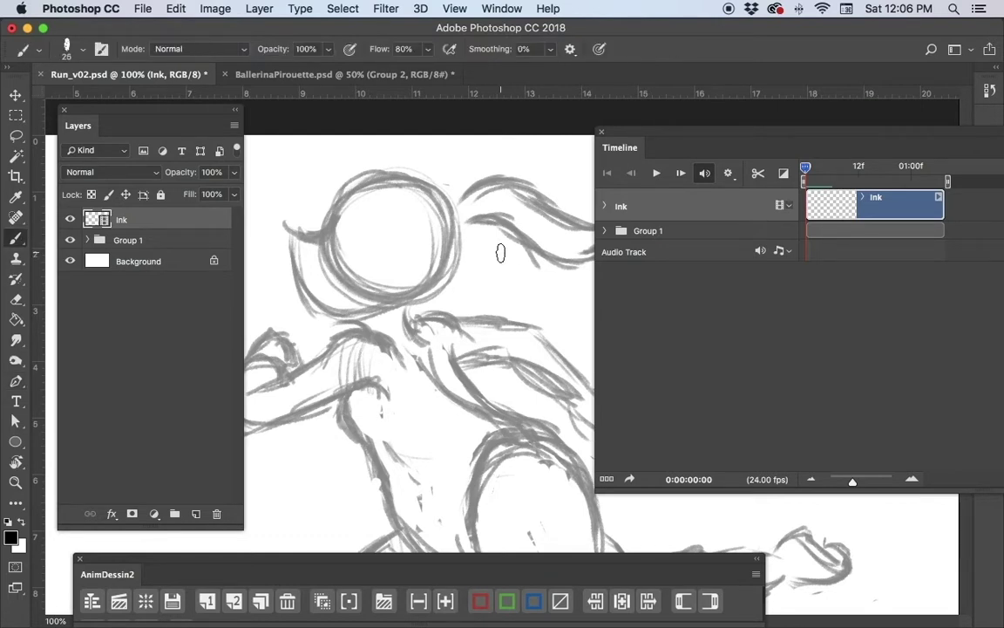
key("bracketleft")
key("bracketleft")
key("bracketleft")
key("bracketleft")
Step: Raise brush smoothing from 0% to 31%, checking the Smoothing Options menu
left_click(550, 50)
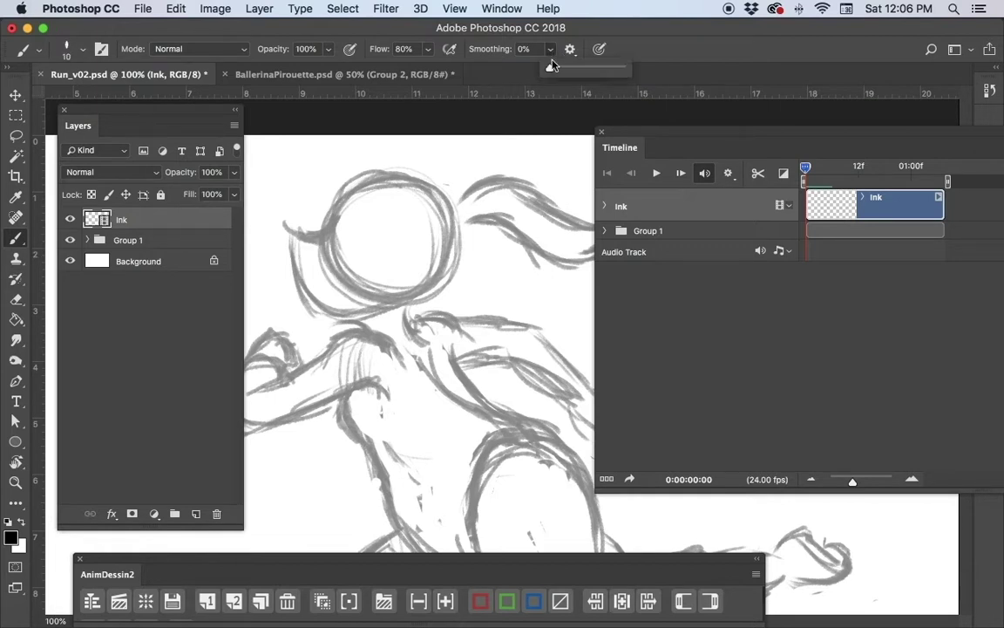
left_click(570, 74)
left_click(570, 49)
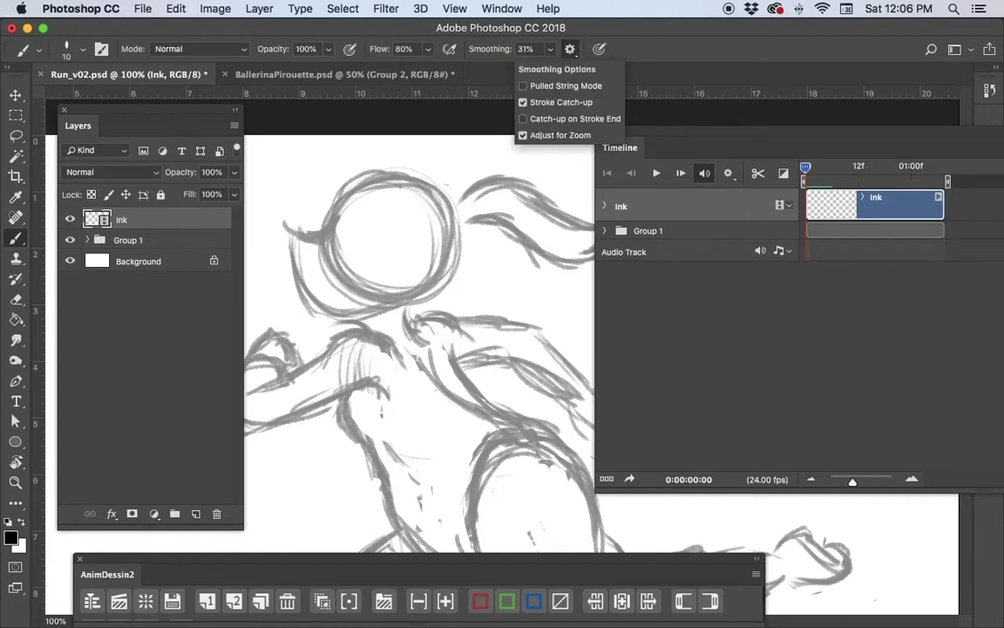
key("Escape")
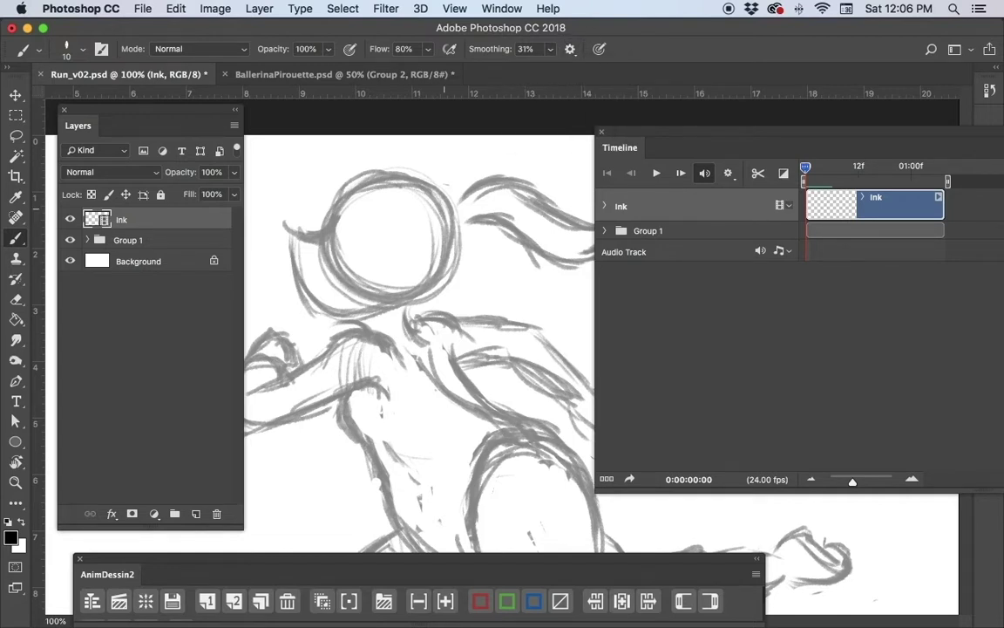
Step: Ink the head outline, redoing the top and left side curves
mouse_move(445, 207)
left_mouse_down()
mouse_move(344, 196)
mouse_move(290, 228)
left_mouse_up()
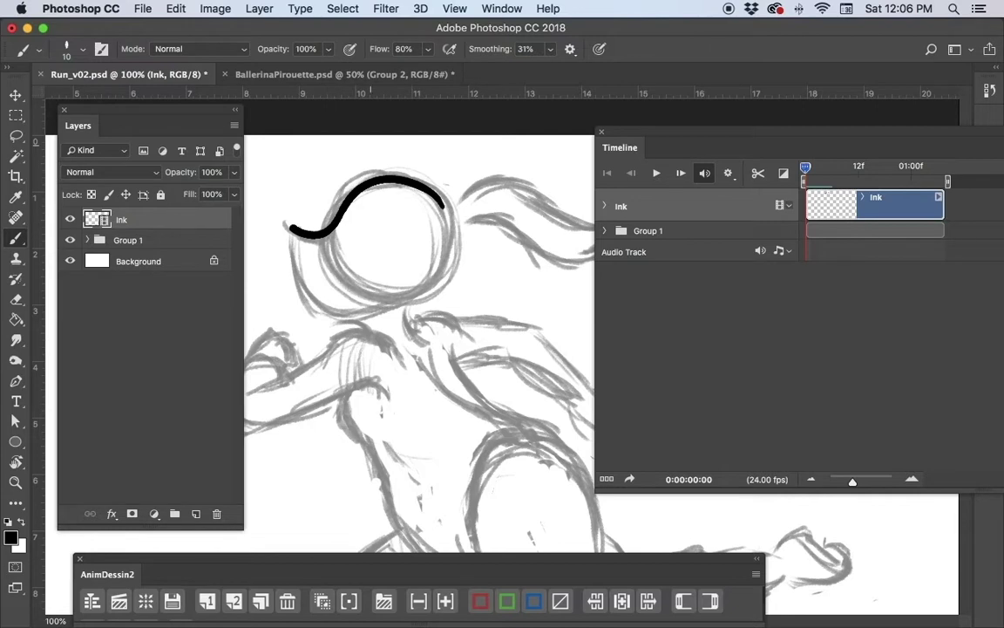
key("super+z")
key("bracketleft")
mouse_move(434, 197)
left_mouse_down()
mouse_move(403, 174)
mouse_move(294, 230)
mouse_move(316, 279)
left_mouse_up()
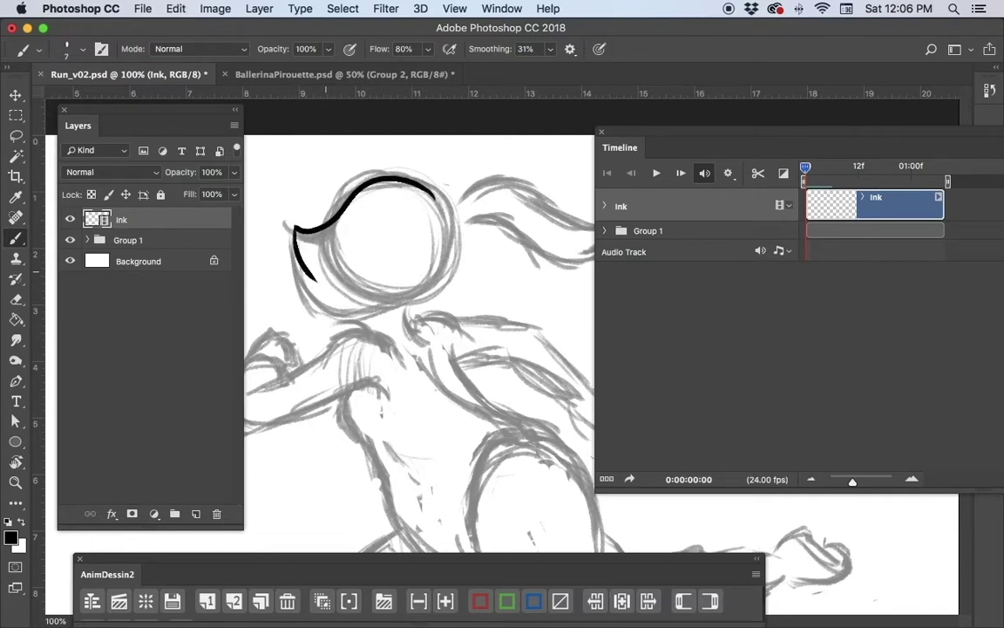
key("super+z")
mouse_move(295, 231)
left_mouse_down()
mouse_move(299, 268)
mouse_move(333, 314)
mouse_move(420, 299)
left_mouse_up()
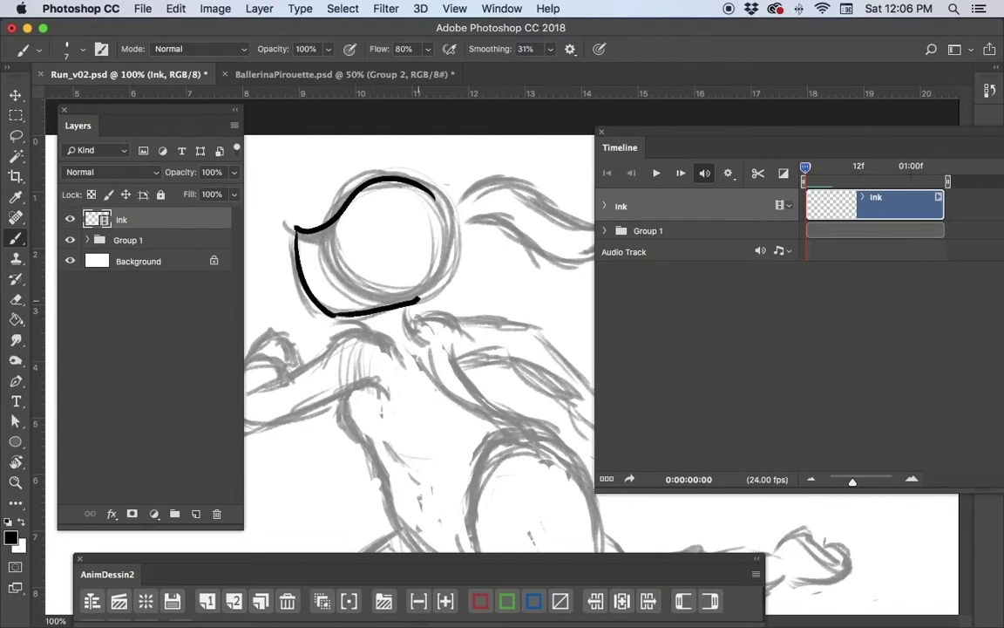
mouse_move(434, 199)
left_mouse_down()
mouse_move(447, 224)
mouse_move(421, 296)
left_mouse_up()
Step: Ink the ear bump and the ponytail's upper and lower outlines
scroll(418, 331, "right", 3)
scroll(419, 332, "up", 2)
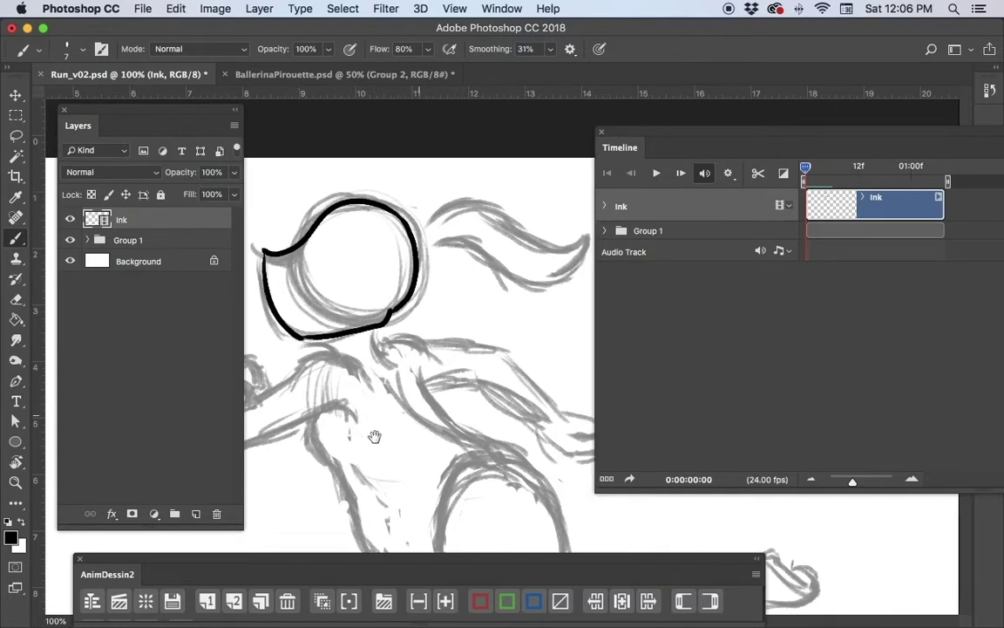
mouse_move(336, 251)
left_mouse_down()
mouse_move(346, 284)
mouse_move(376, 231)
mouse_move(475, 276)
mouse_move(515, 263)
mouse_move(501, 303)
left_mouse_up()
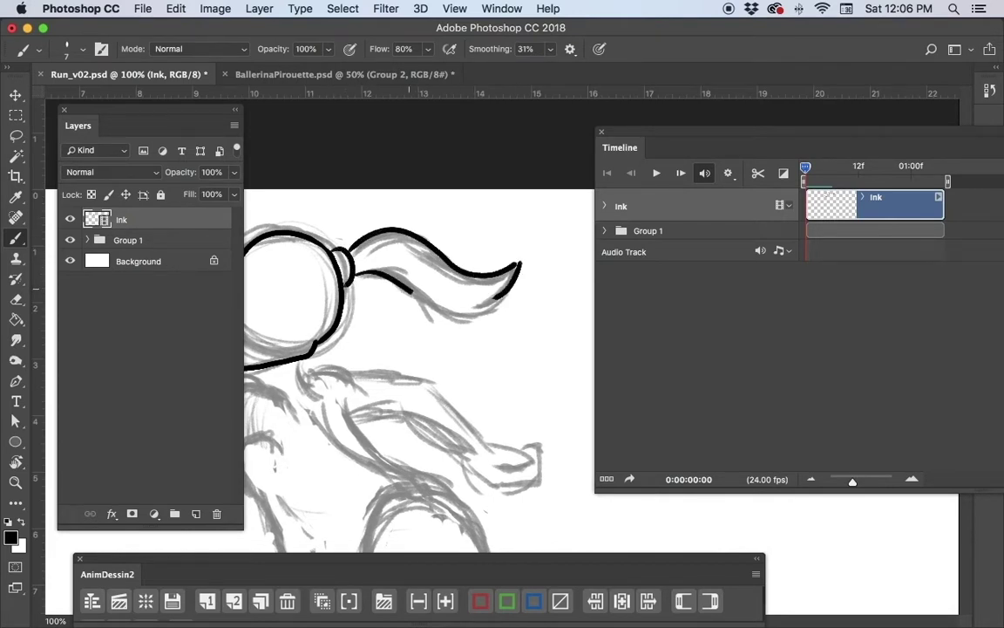
left_click_drag(356, 277, 501, 303)
scroll(419, 331, "down", 5)
scroll(418, 332, "left", 3)
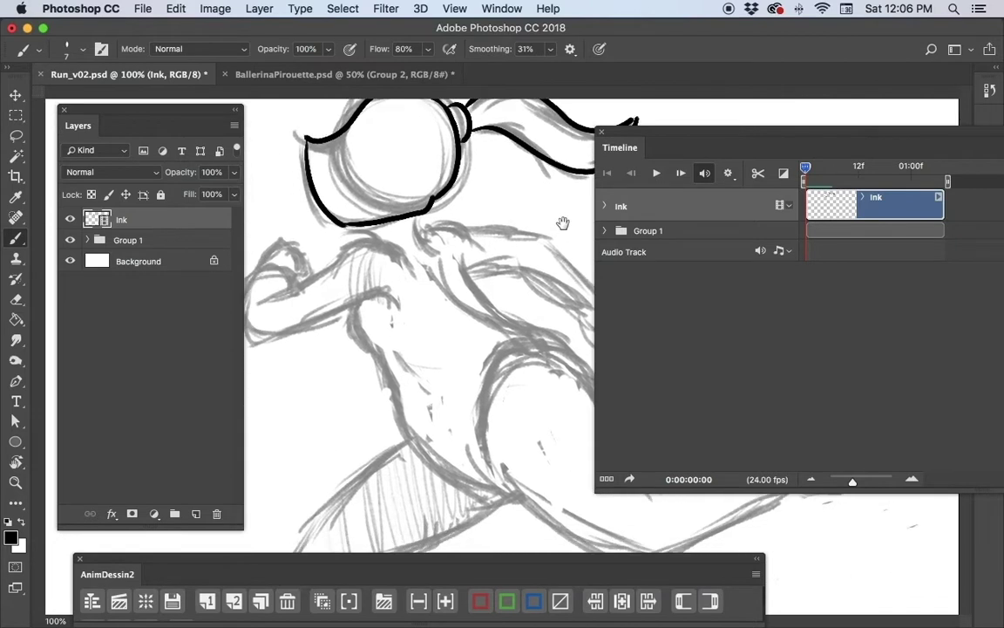
Step: Ink the lines below the chin and the near arm with its hand loop and thumb
mouse_move(344, 181)
left_mouse_down()
mouse_move(316, 200)
mouse_move(361, 222)
left_mouse_up()
left_click_drag(347, 195, 295, 223)
mouse_move(332, 237)
left_mouse_down()
mouse_move(469, 254)
mouse_move(388, 272)
mouse_move(377, 301)
mouse_move(449, 315)
left_mouse_up()
mouse_move(405, 291)
left_mouse_down()
mouse_move(451, 315)
mouse_move(532, 302)
left_mouse_up()
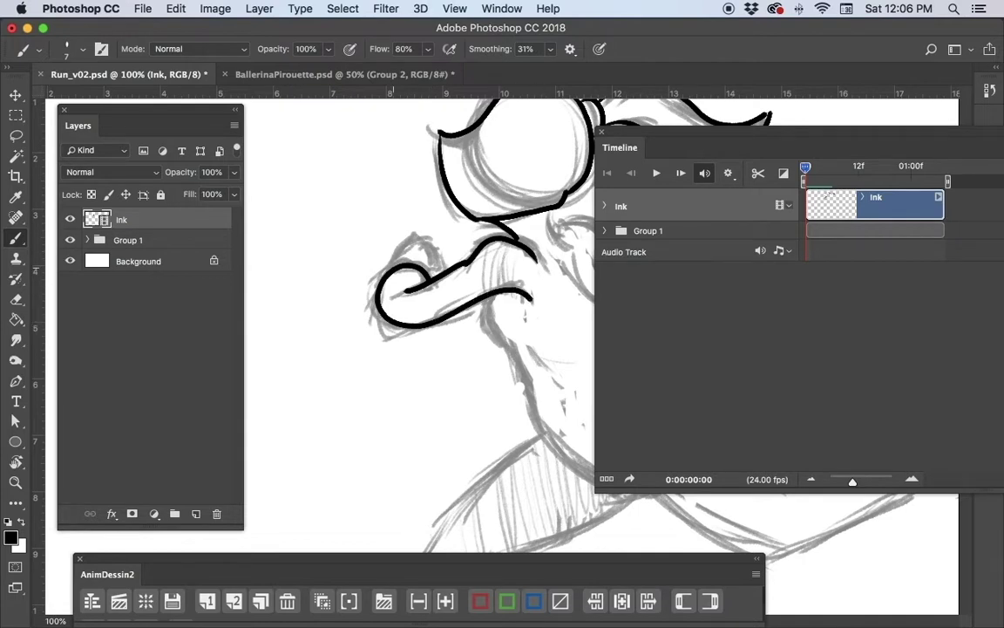
mouse_move(353, 241)
left_mouse_down()
mouse_move(384, 216)
mouse_move(402, 246)
left_mouse_up()
Step: Ink the neck line, the arc across the chest, and the far arm
left_click_drag(426, 413, 300, 404)
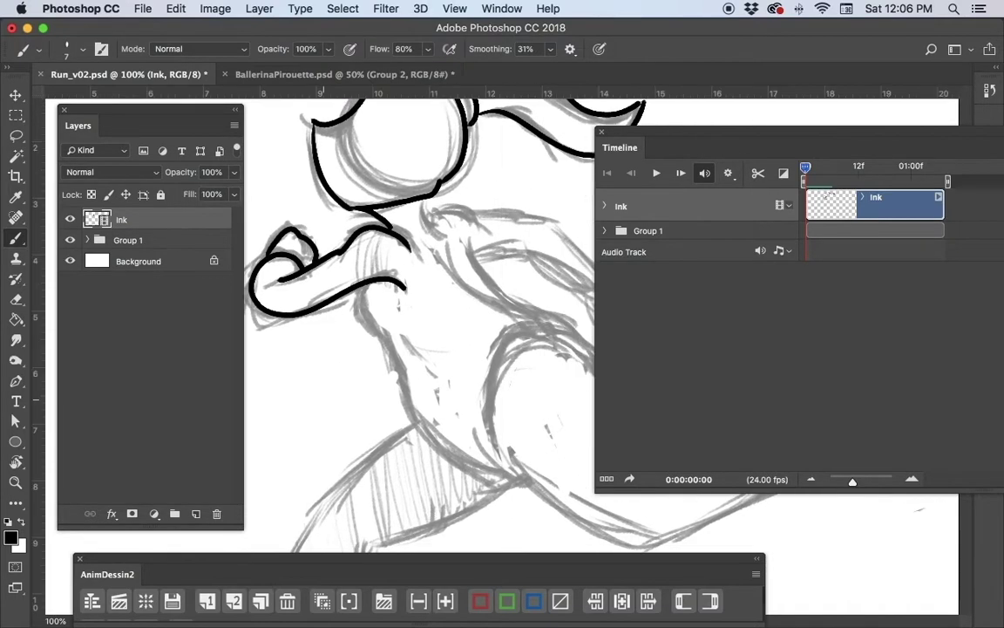
mouse_move(433, 194)
left_mouse_down()
mouse_move(478, 222)
mouse_move(430, 401)
mouse_move(413, 410)
mouse_move(430, 282)
mouse_move(470, 284)
mouse_move(534, 347)
left_mouse_up()
left_click_drag(398, 326, 449, 322)
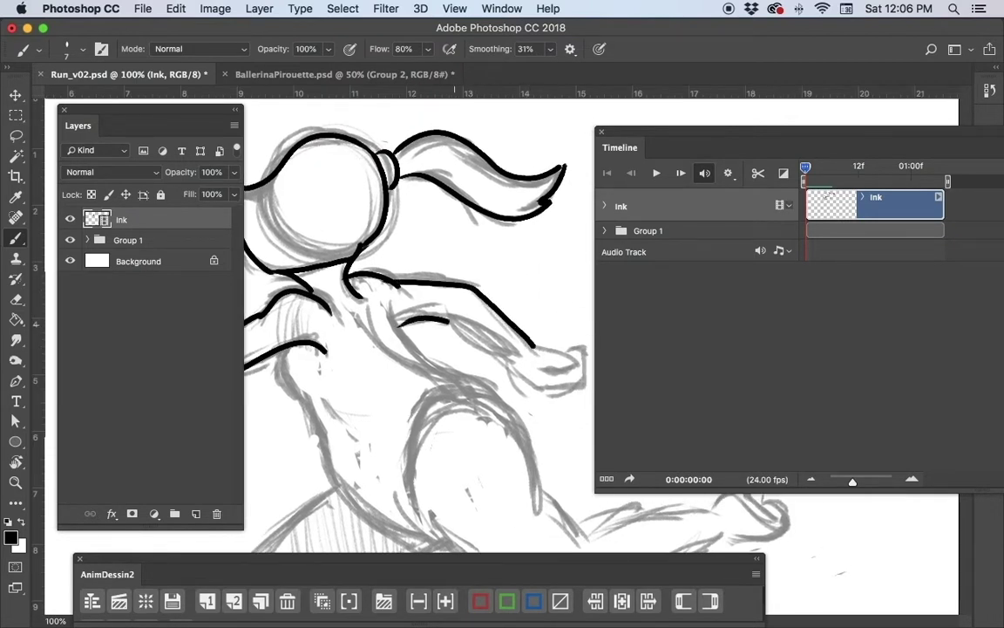
left_click_drag(504, 361, 468, 298)
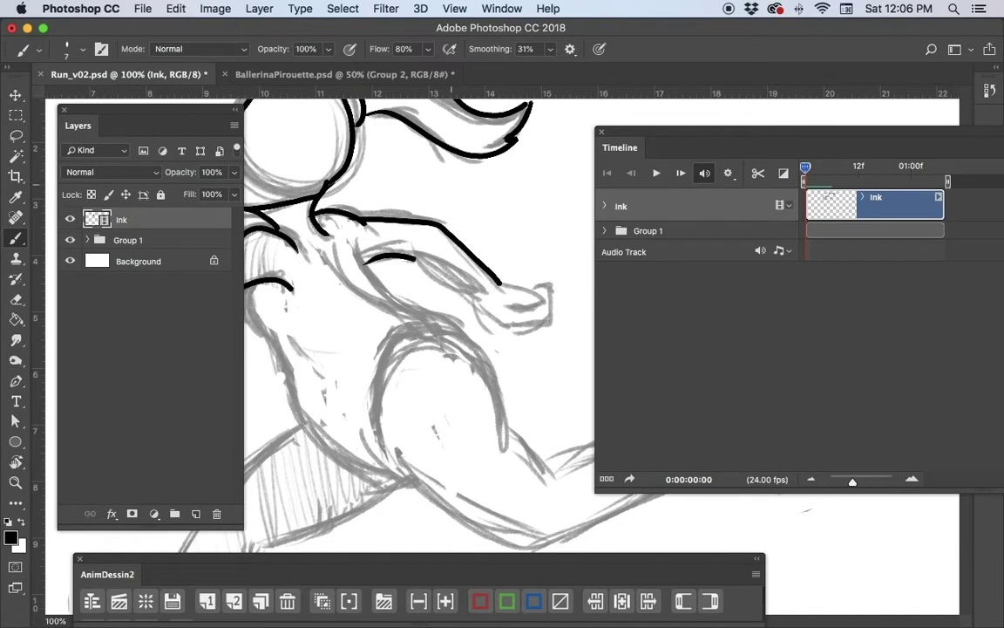
left_click_drag(414, 257, 542, 325)
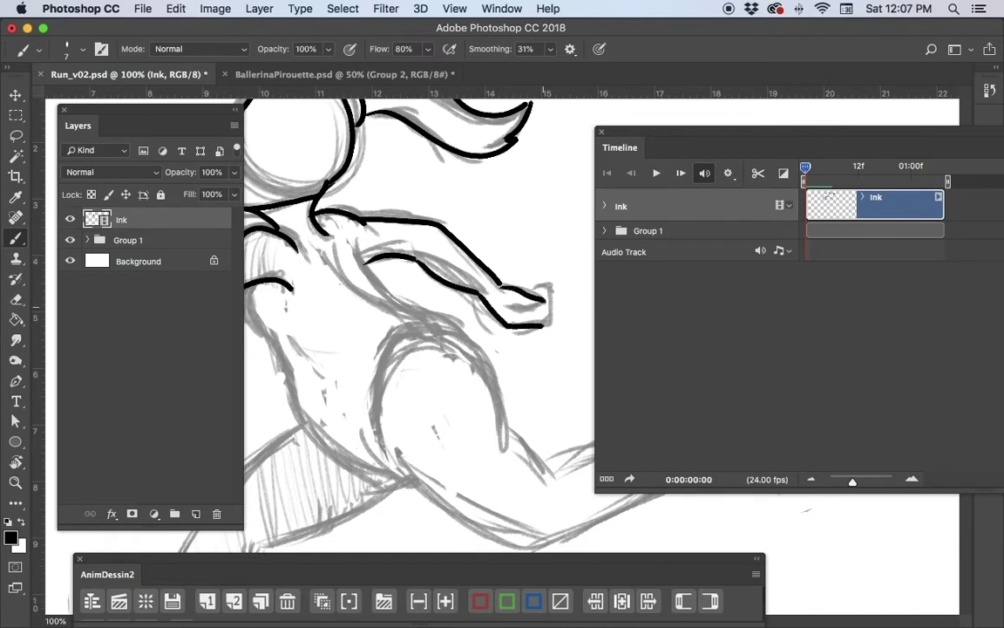
Step: Ink the far hand's outline and the line down the torso to the shoulder
left_click_drag(501, 286, 547, 322)
left_click_drag(452, 403, 563, 337)
mouse_move(321, 199)
left_mouse_down()
mouse_move(457, 403)
mouse_move(514, 417)
left_mouse_up()
mouse_move(468, 174)
left_mouse_down()
mouse_move(493, 209)
mouse_move(555, 257)
left_mouse_up()
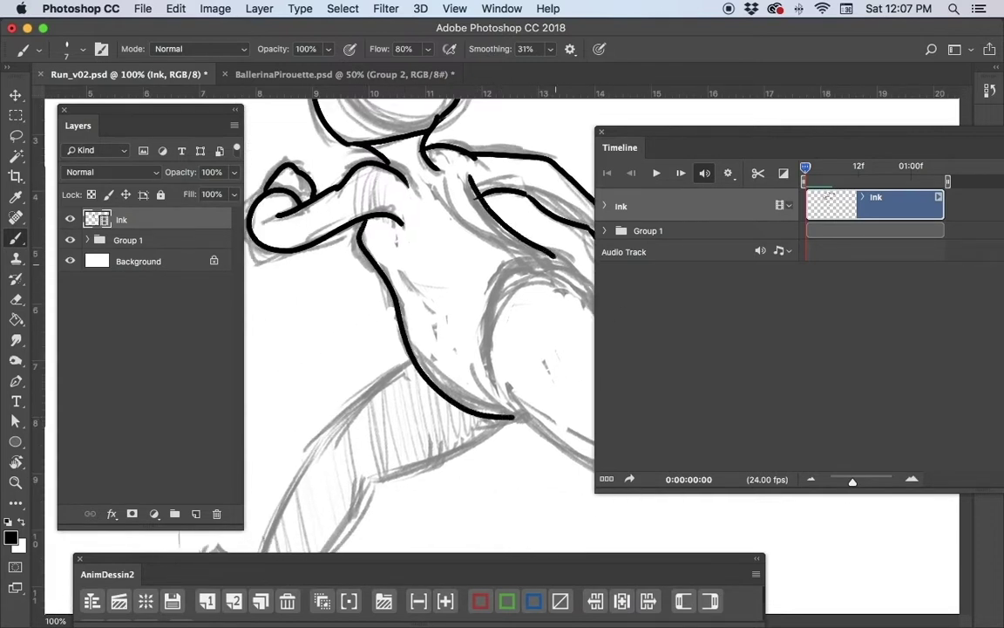
Step: Trace the front thigh's curve and both edges of the front leg down to the foot
mouse_move(492, 231)
left_mouse_down()
mouse_move(467, 218)
mouse_move(352, 246)
mouse_move(388, 256)
mouse_move(460, 327)
left_mouse_up()
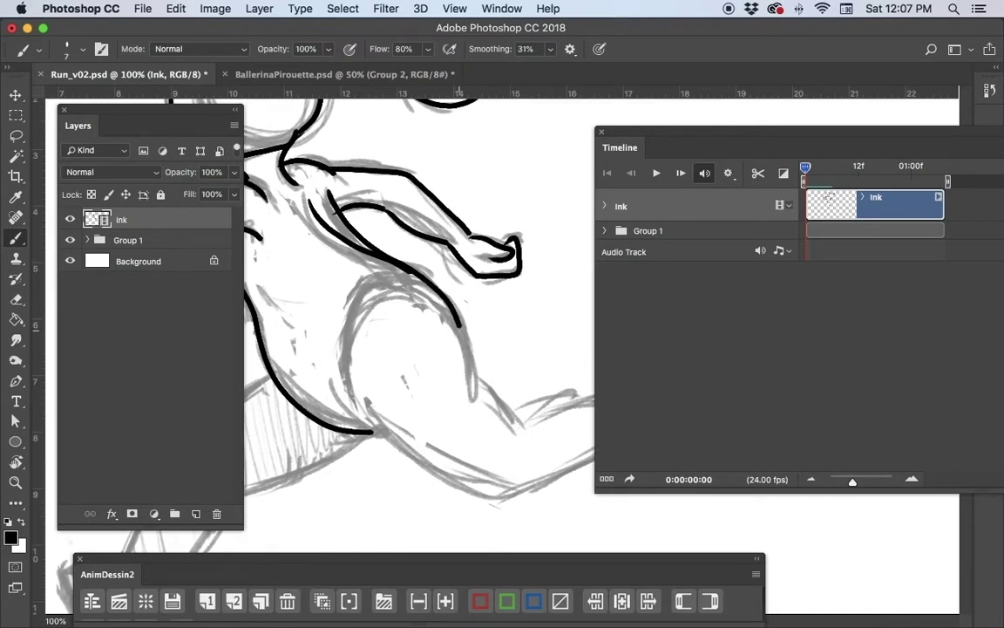
mouse_move(410, 292)
left_mouse_down()
mouse_move(353, 330)
mouse_move(359, 408)
mouse_move(383, 433)
left_mouse_up()
left_click_drag(525, 445, 457, 394)
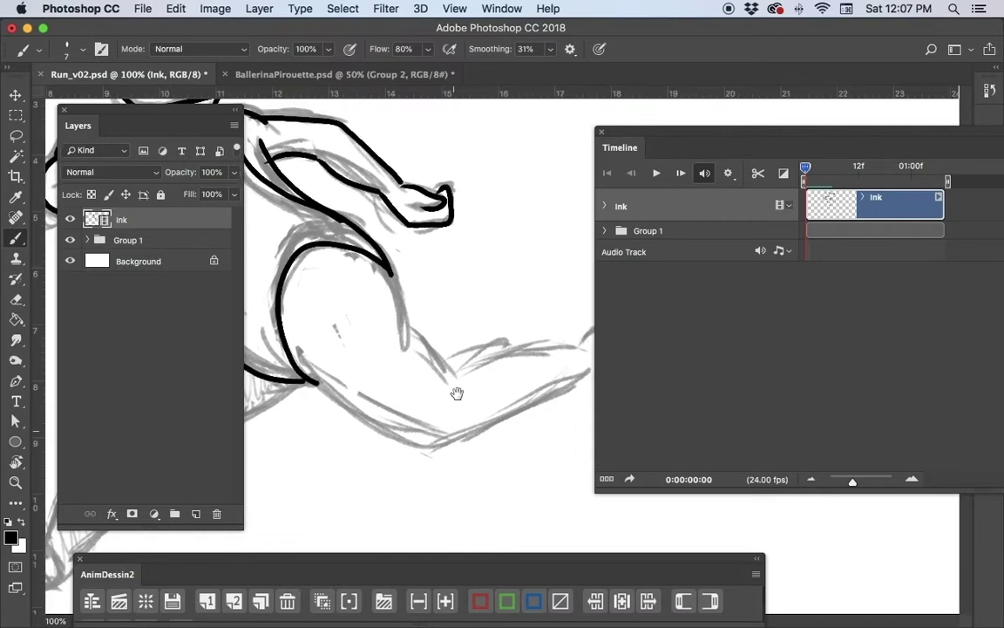
left_click_drag(390, 281, 435, 361)
left_click_drag(469, 471, 384, 489)
key("super+r")
mouse_move(378, 394)
left_mouse_down()
mouse_move(418, 386)
mouse_move(519, 374)
mouse_move(533, 360)
mouse_move(583, 374)
mouse_move(538, 404)
left_mouse_up()
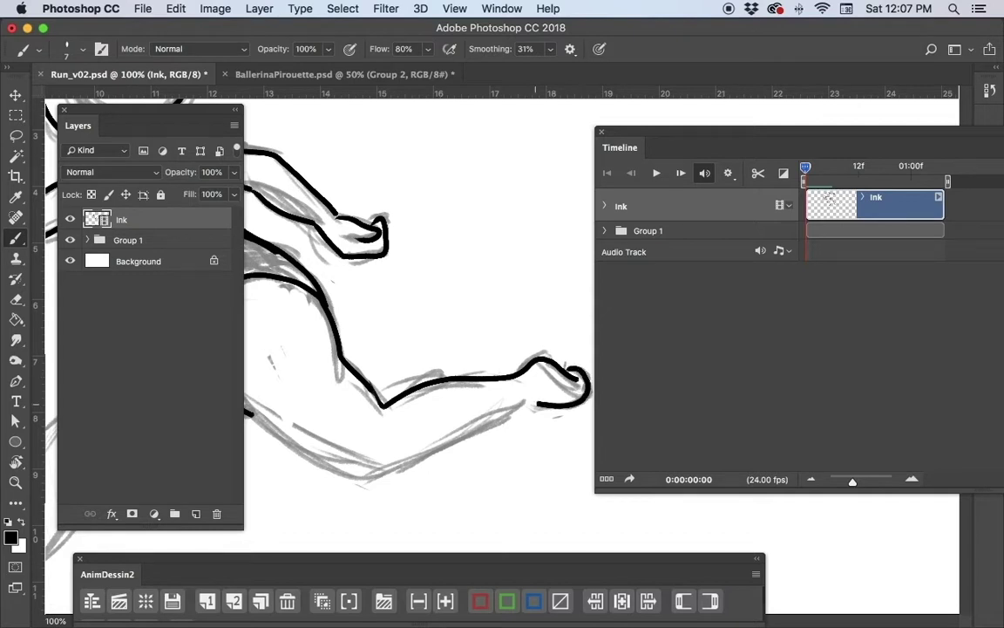
mouse_move(366, 475)
left_mouse_down()
mouse_move(530, 404)
mouse_move(517, 344)
left_mouse_up()
key("super+r")
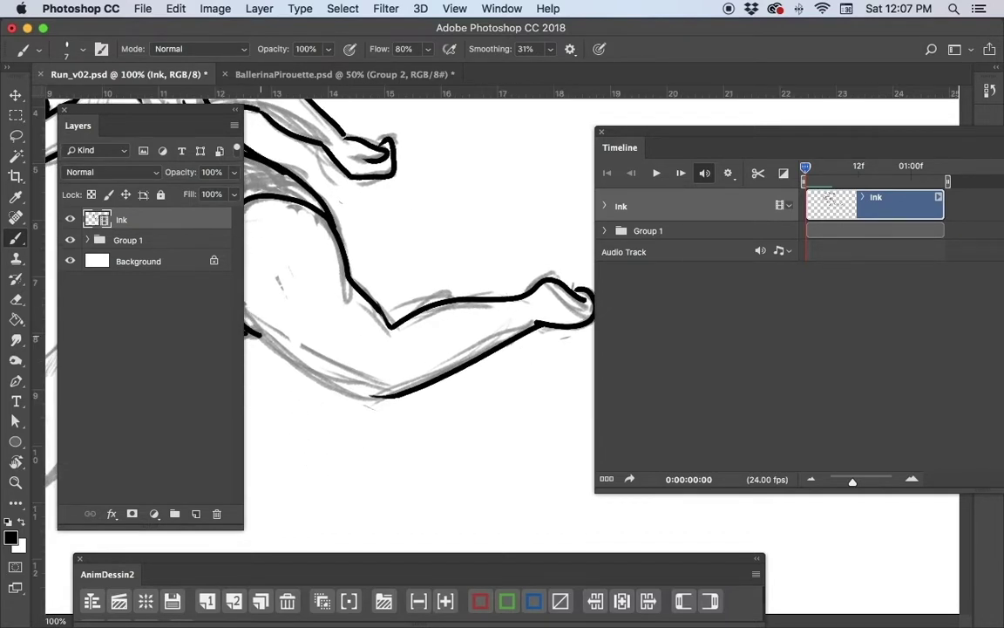
left_click_drag(248, 331, 371, 397)
Step: Outline the back leg's upper and lower edges and the trailing back foot
left_click_drag(521, 415, 464, 463)
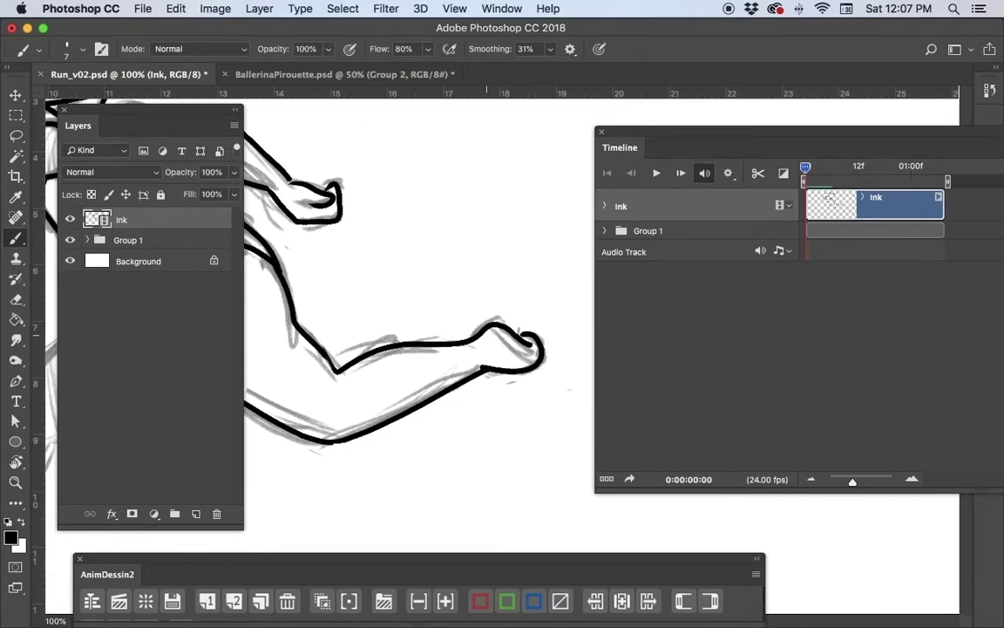
left_click_drag(372, 475, 588, 459)
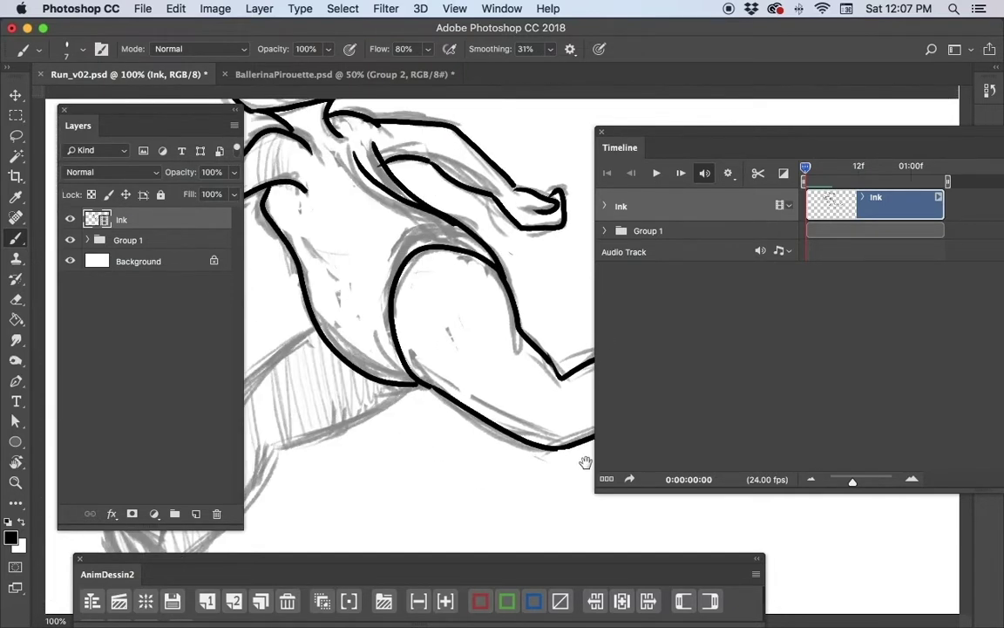
left_click_drag(351, 375, 505, 264)
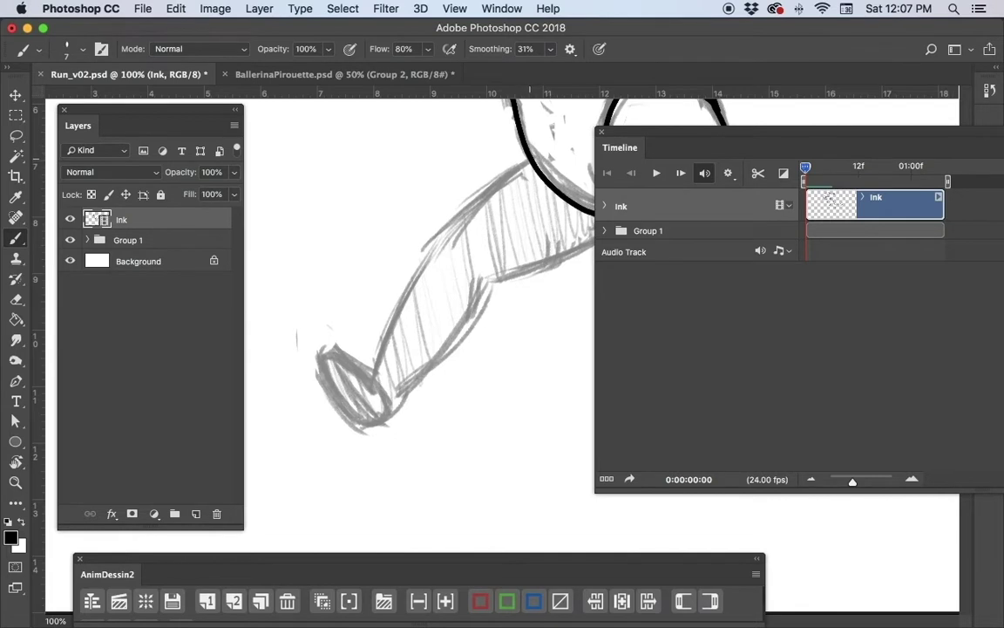
mouse_move(456, 217)
left_mouse_down()
mouse_move(427, 249)
mouse_move(373, 387)
left_mouse_up()
left_click_drag(488, 276, 391, 416)
scroll(424, 370, "right", 5)
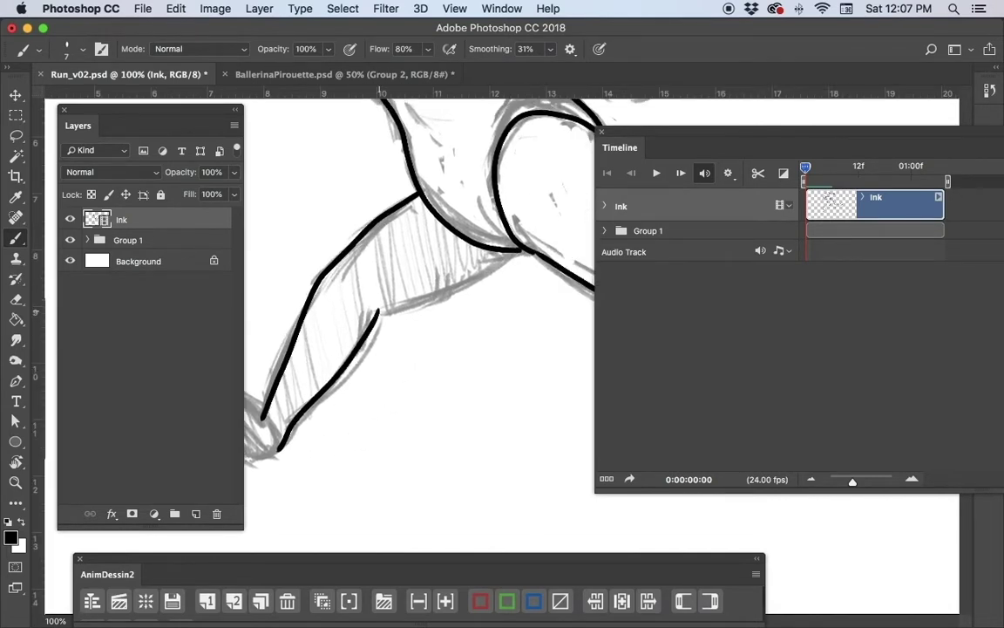
left_click_drag(379, 309, 470, 281)
mouse_move(427, 463)
left_mouse_down()
mouse_move(558, 388)
mouse_move(558, 371)
left_mouse_up()
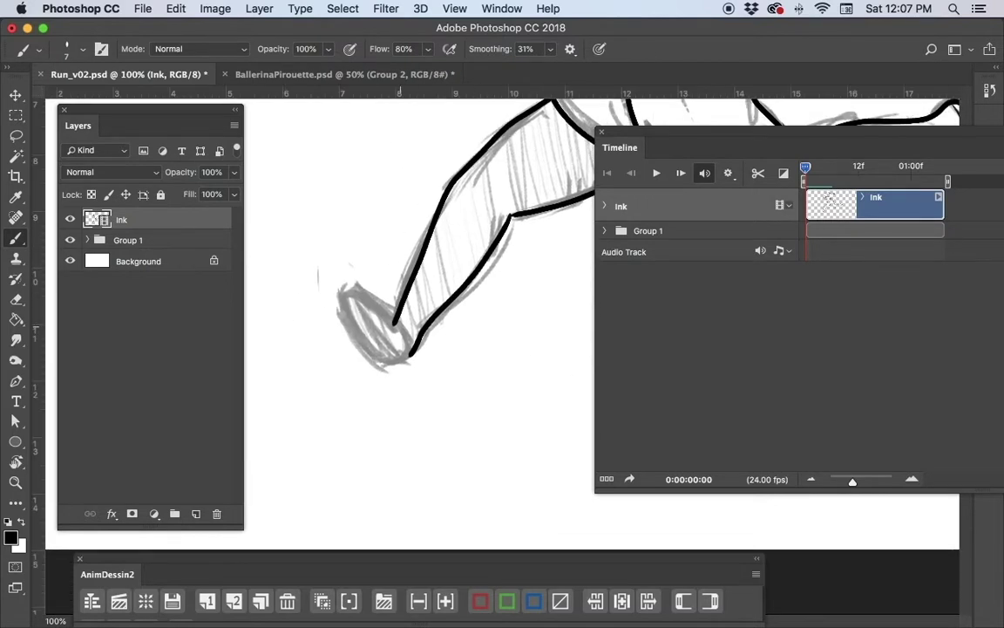
mouse_move(395, 323)
left_mouse_down()
mouse_move(350, 328)
mouse_move(406, 360)
left_mouse_up()
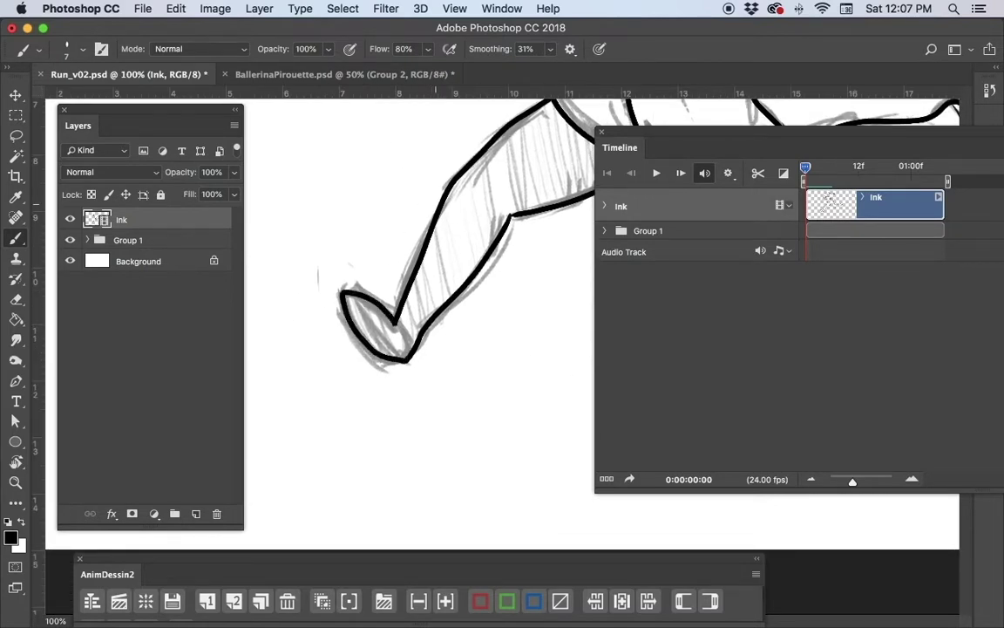
left_click_drag(347, 296, 403, 356)
left_click_drag(440, 277, 489, 311)
Step: Toggle Group 1's rough sketch off and on to compare with the ink, then show the white Background
key("super+minus")
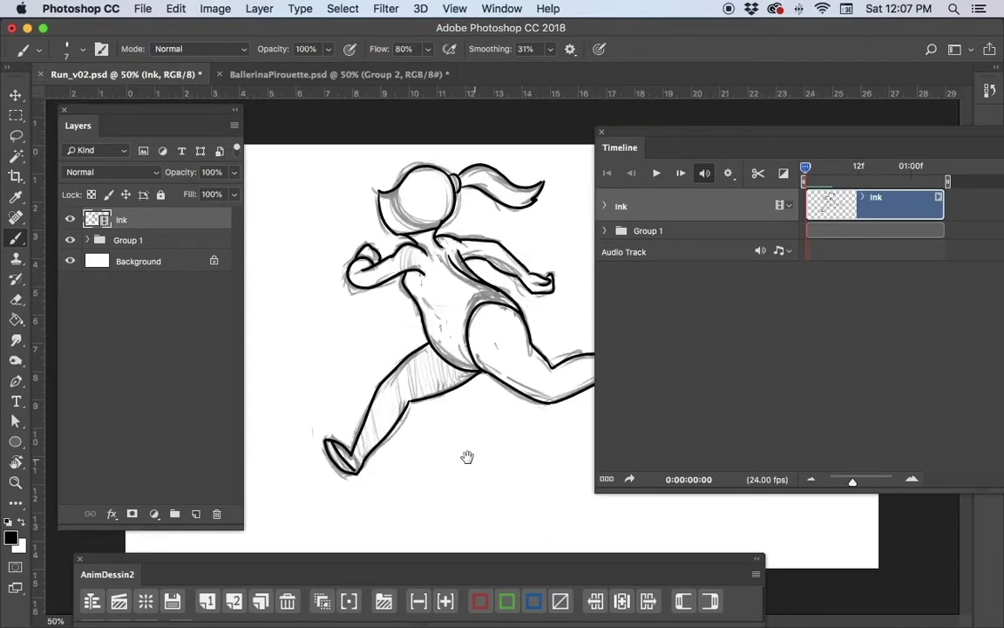
key("super+r")
left_click(70, 242)
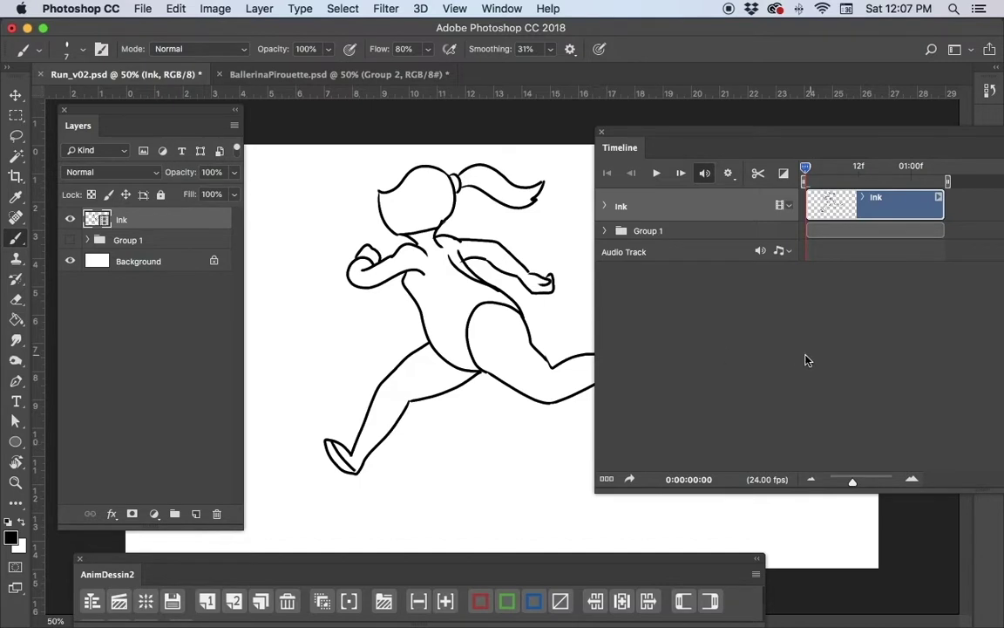
left_click(71, 240)
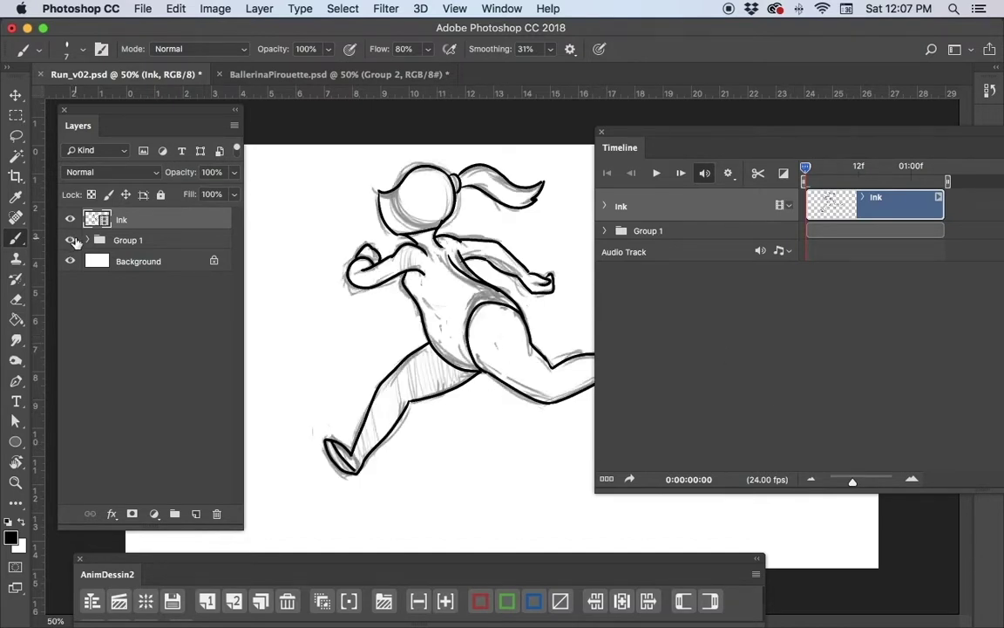
left_click(75, 239)
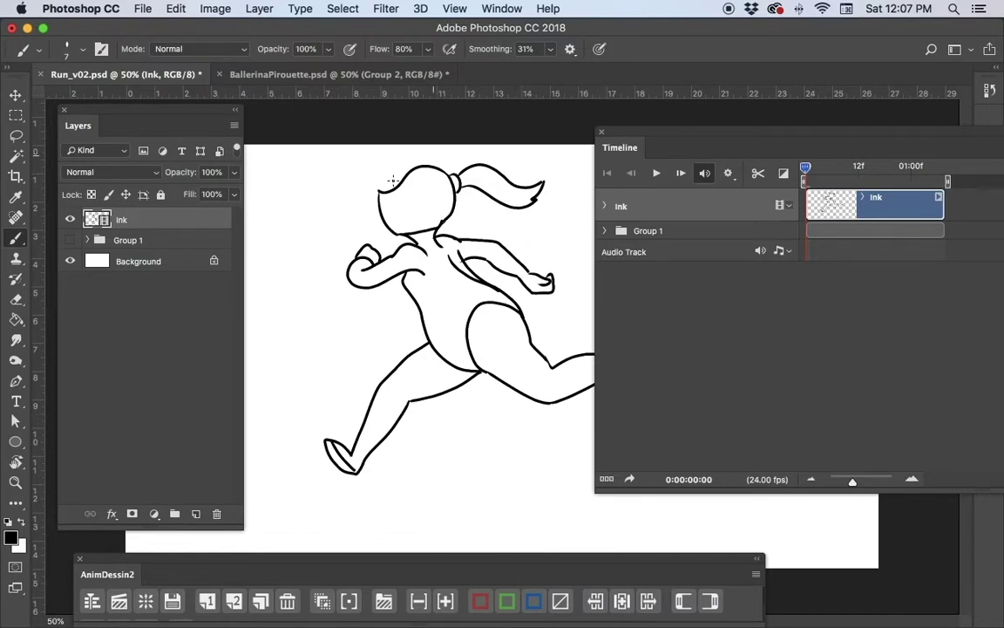
left_click(70, 240)
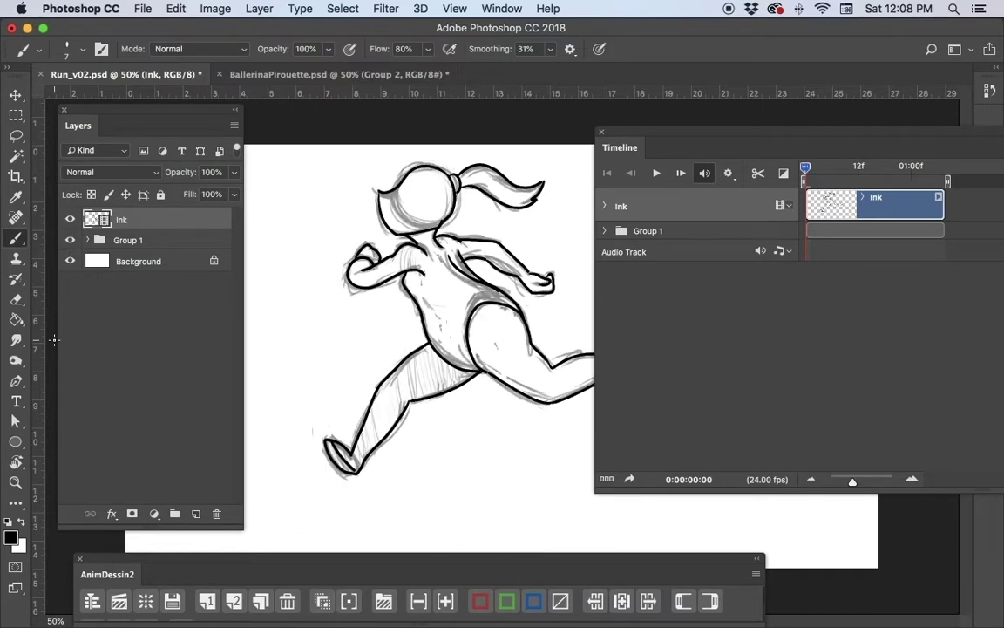
left_click(70, 240)
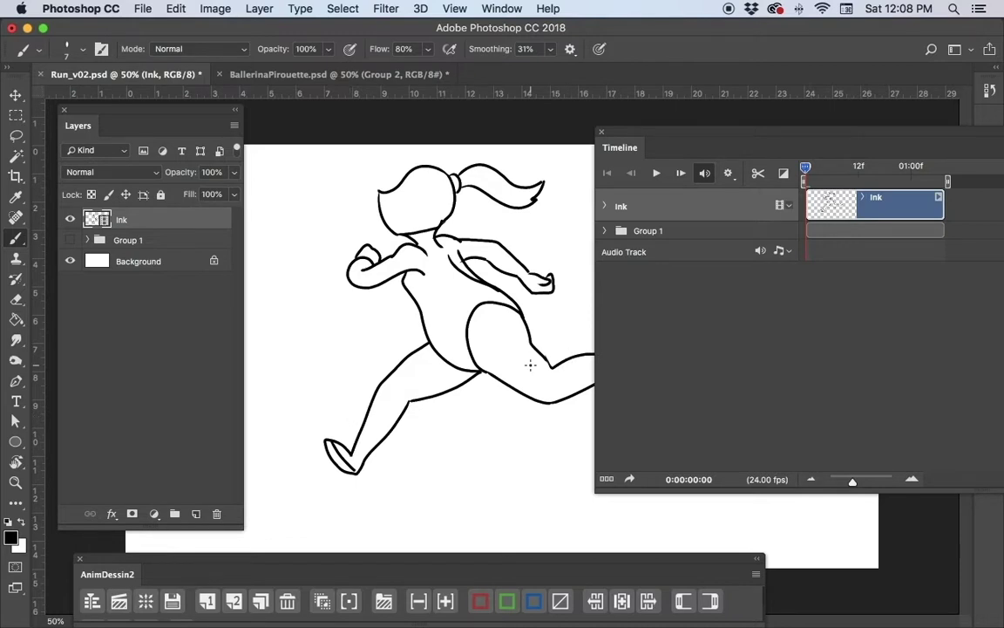
left_click(69, 240)
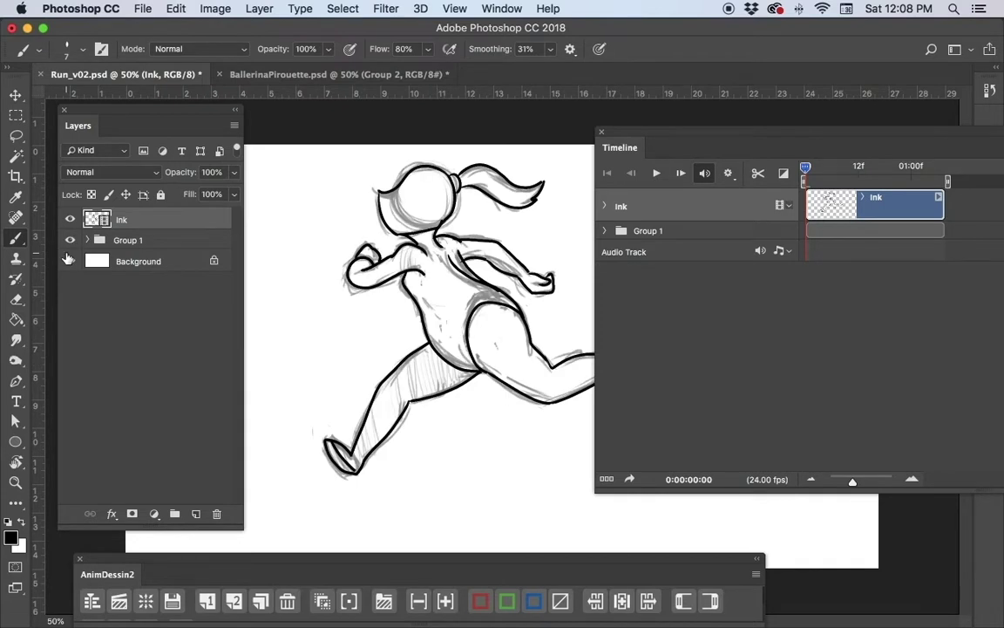
left_click(69, 260)
Step: Flip between frames 1 and 2, move the Timeline panel up-left, and expand Group 1's tracks
key("Right")
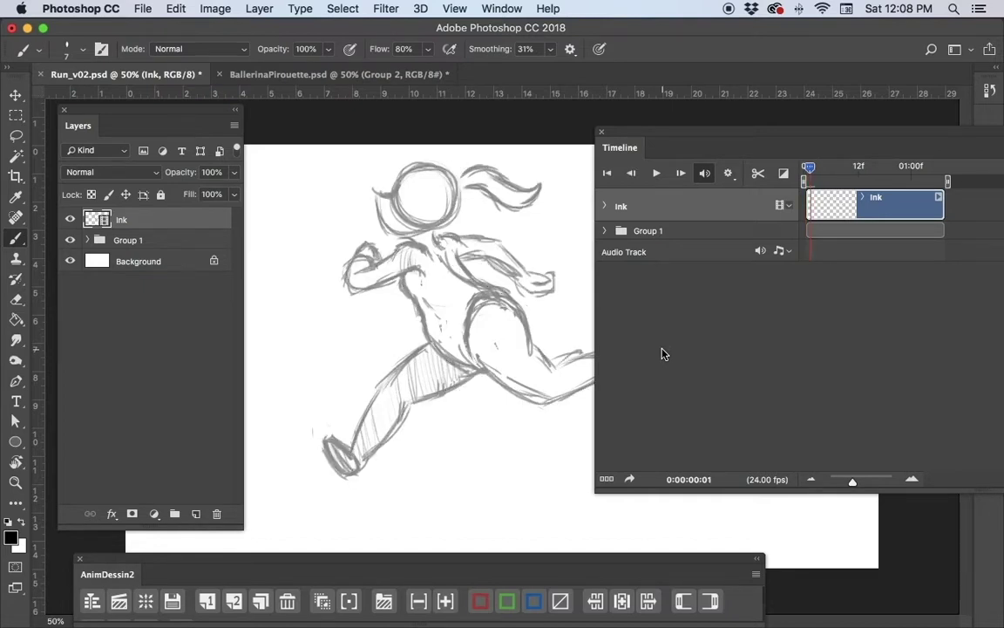
key("Left")
key("Right")
key("Left")
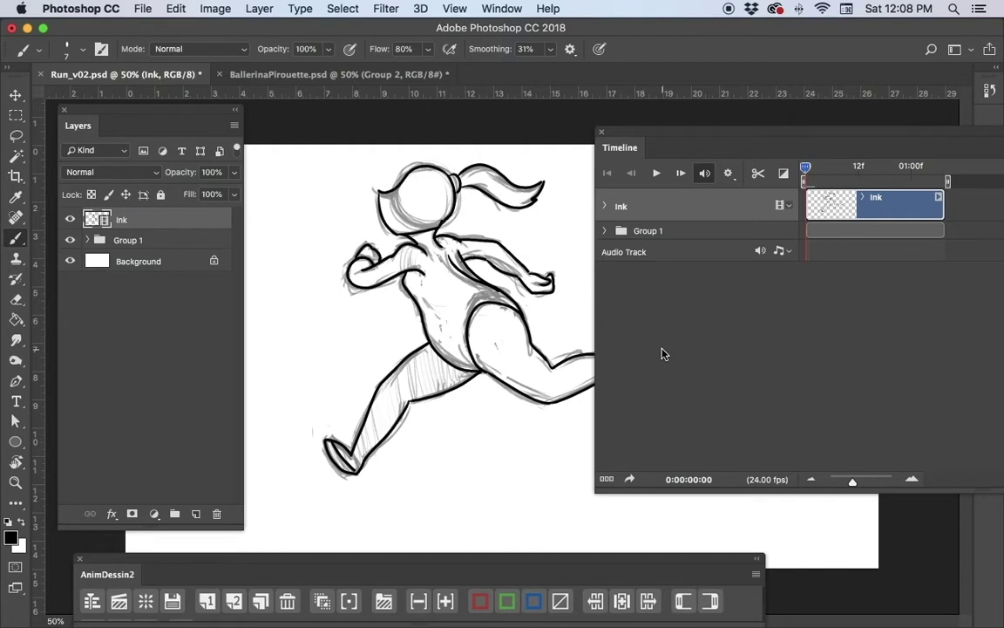
left_click_drag(830, 146, 807, 127)
left_click(631, 212)
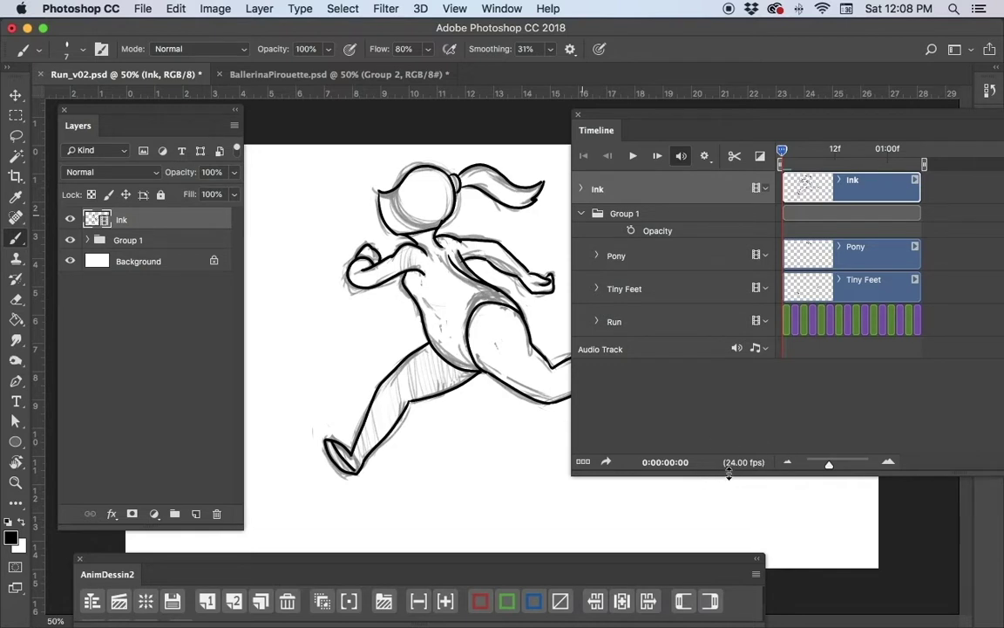
Step: Zoom into the timeline, flip through the first Run frames, then select the Ink clip
left_click(888, 461)
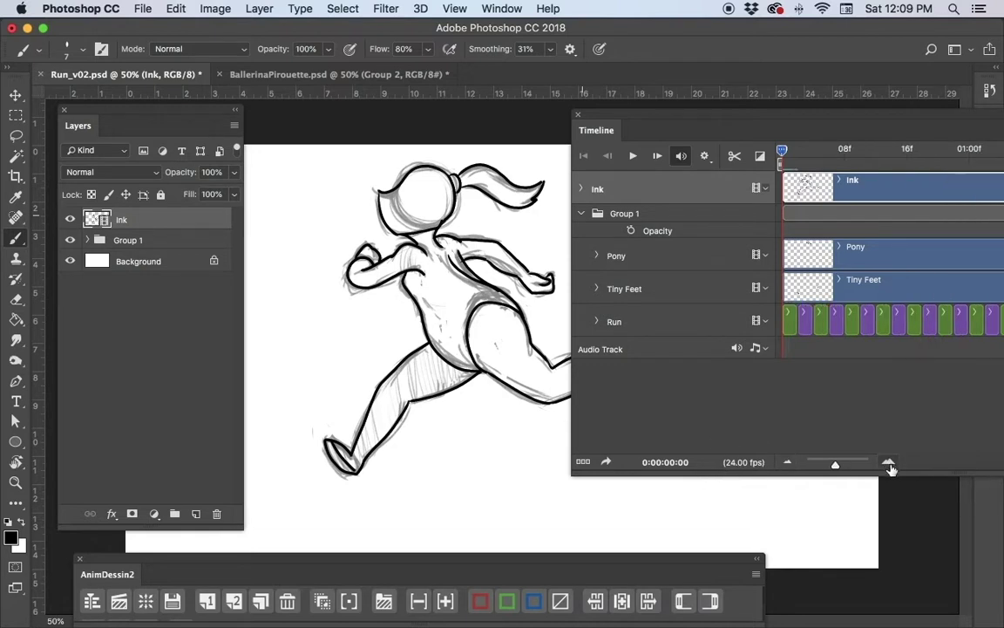
left_click(791, 323)
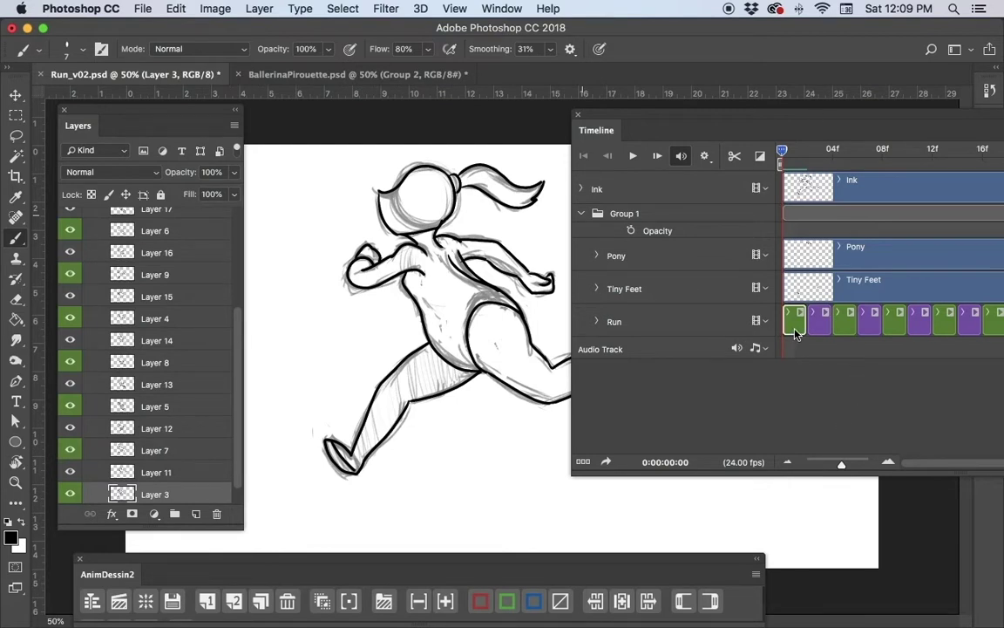
key("Right")
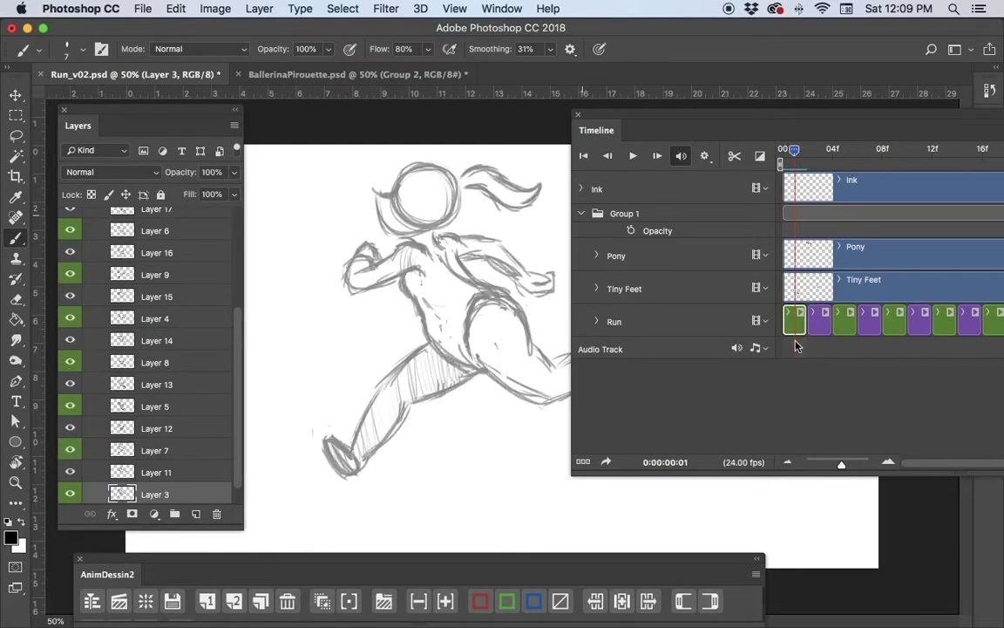
key("Left")
key("Right")
key("Right")
key("Left")
key("Left")
key("Right")
key("Right")
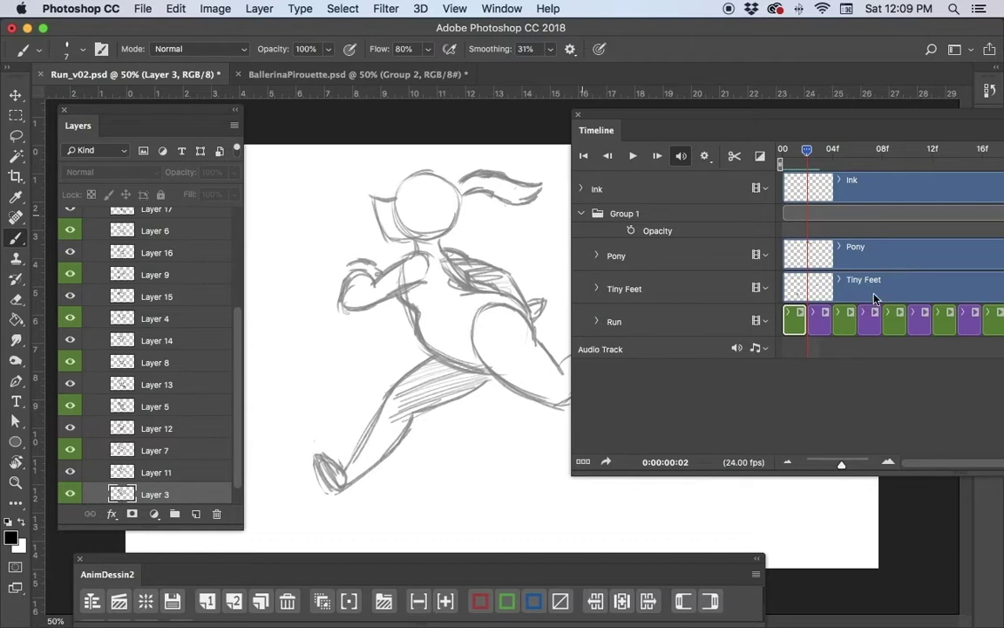
key("Left")
key("Left")
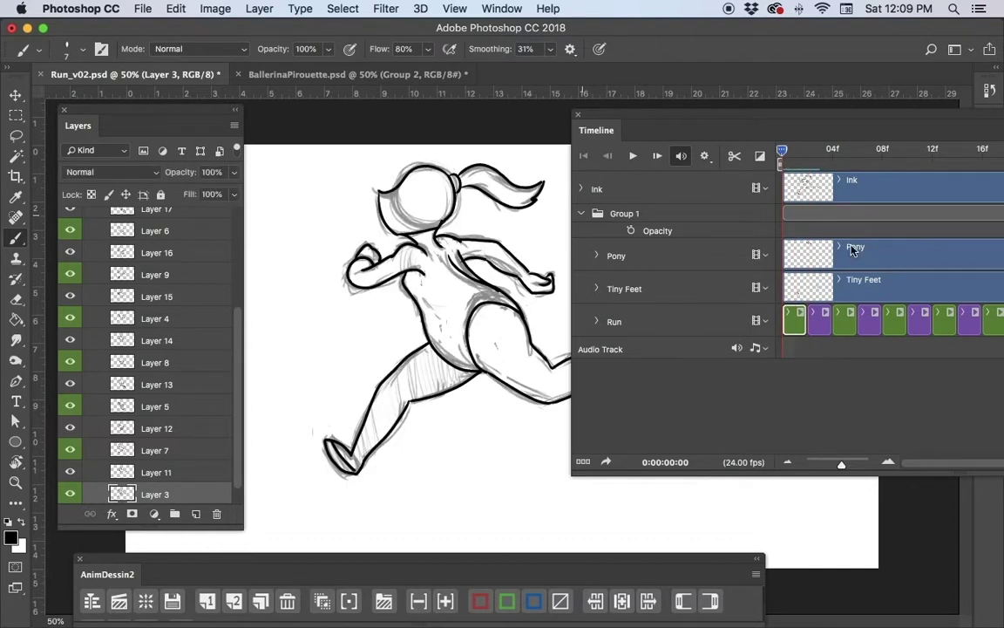
left_click(892, 191)
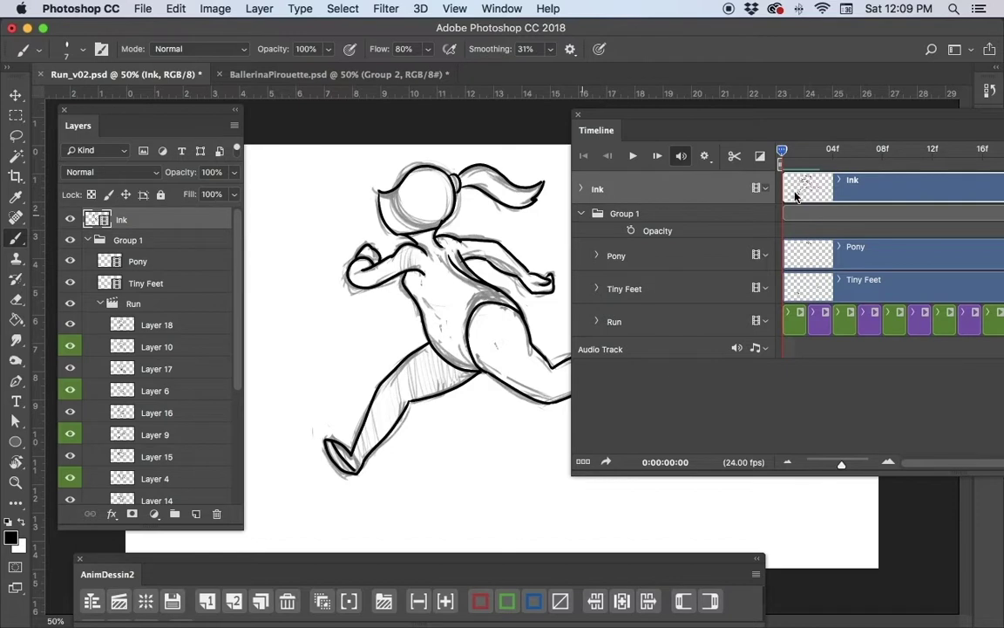
key("Right")
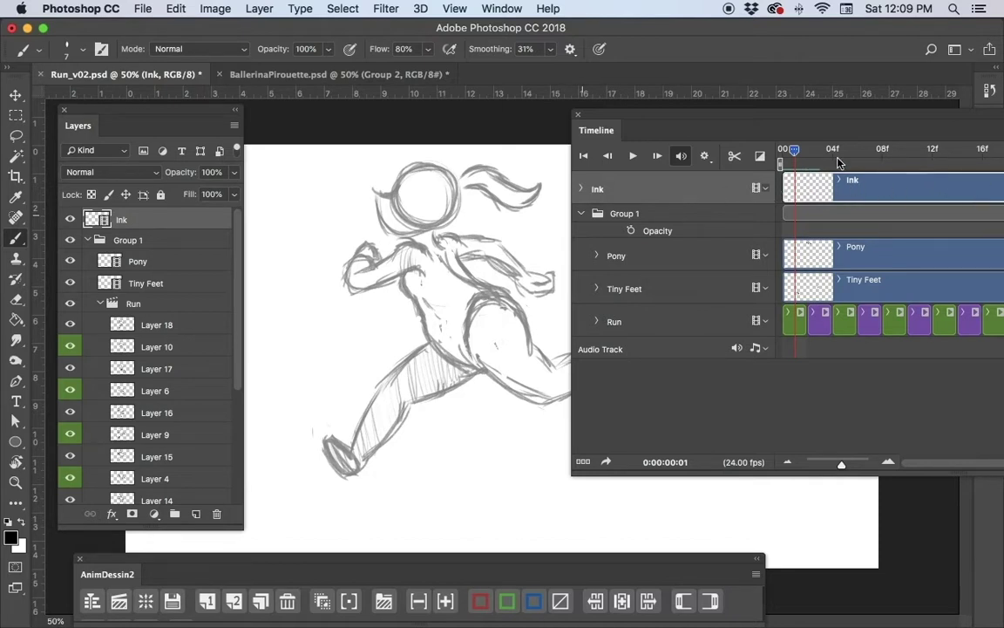
key("Left")
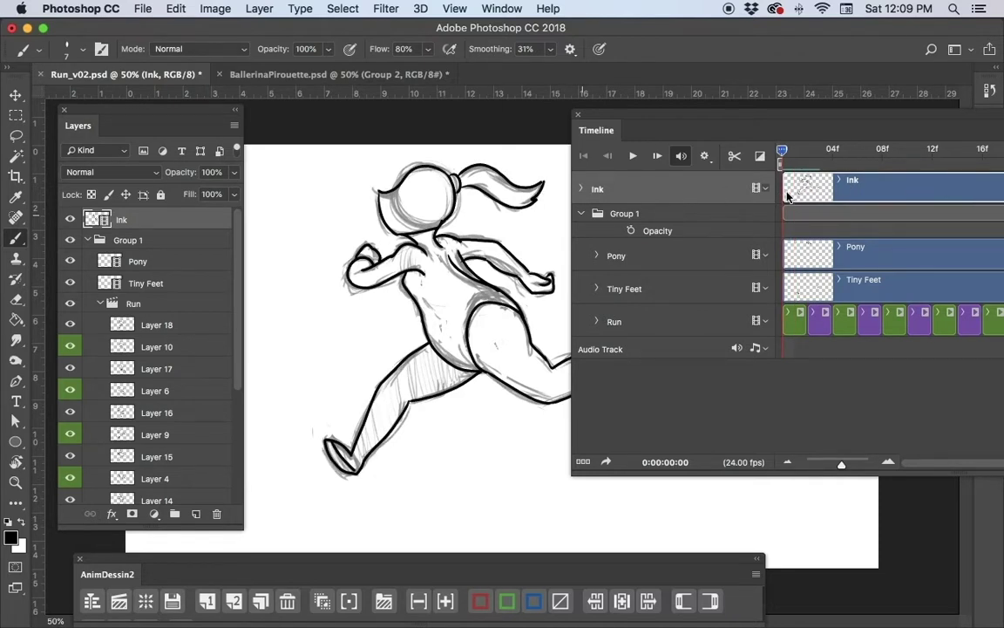
key("Right")
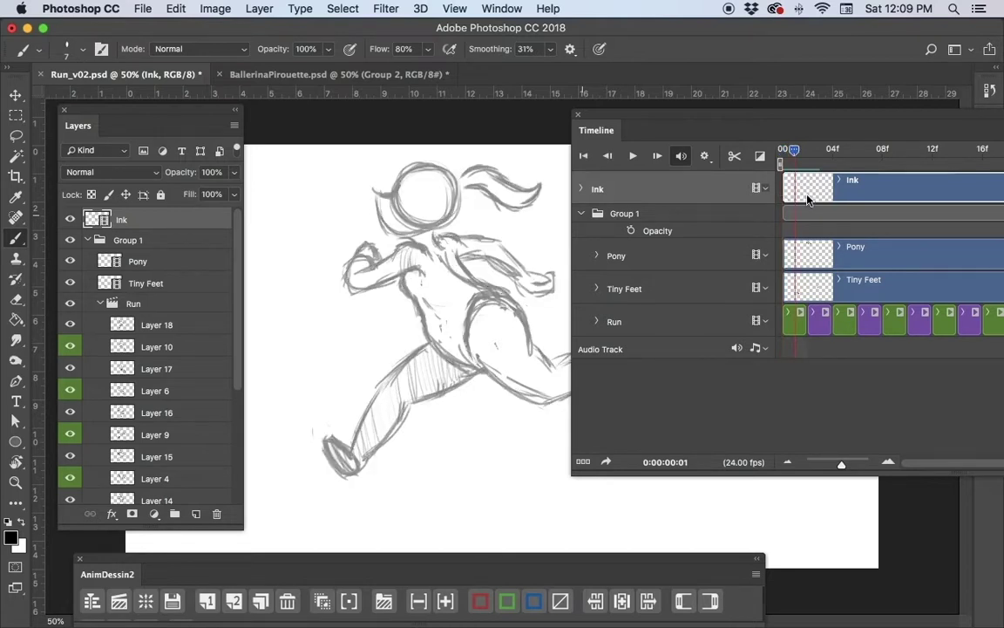
key("Left")
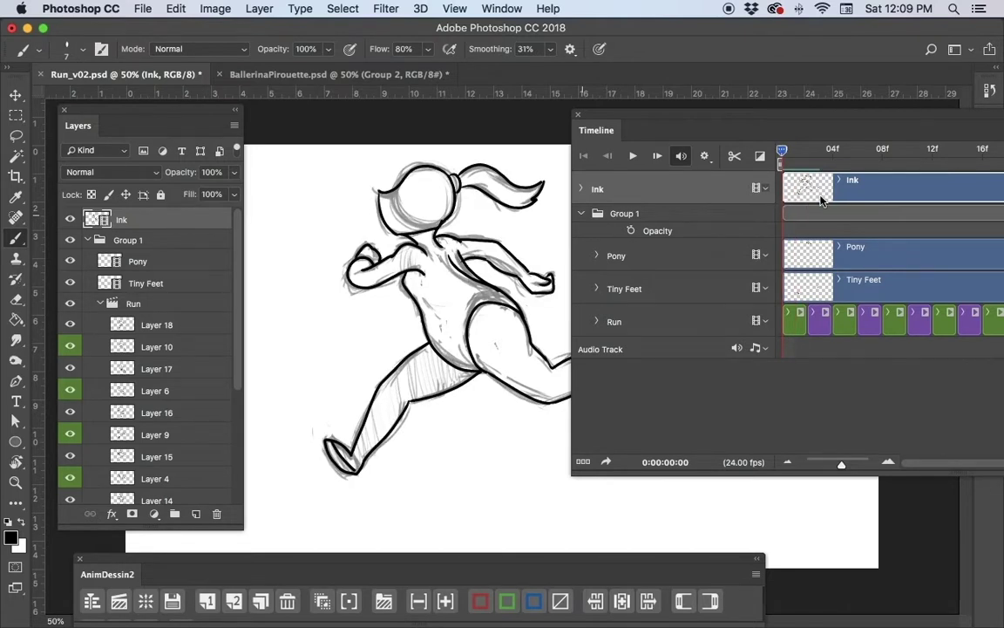
key("Right")
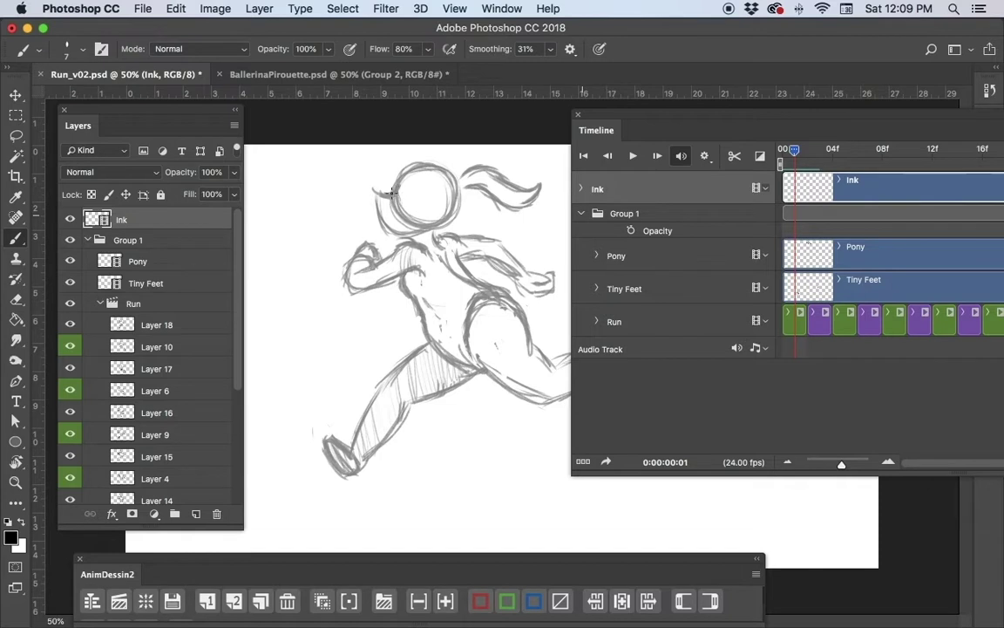
key("Left")
key("Right")
key("Left")
key("Right")
key("super+z")
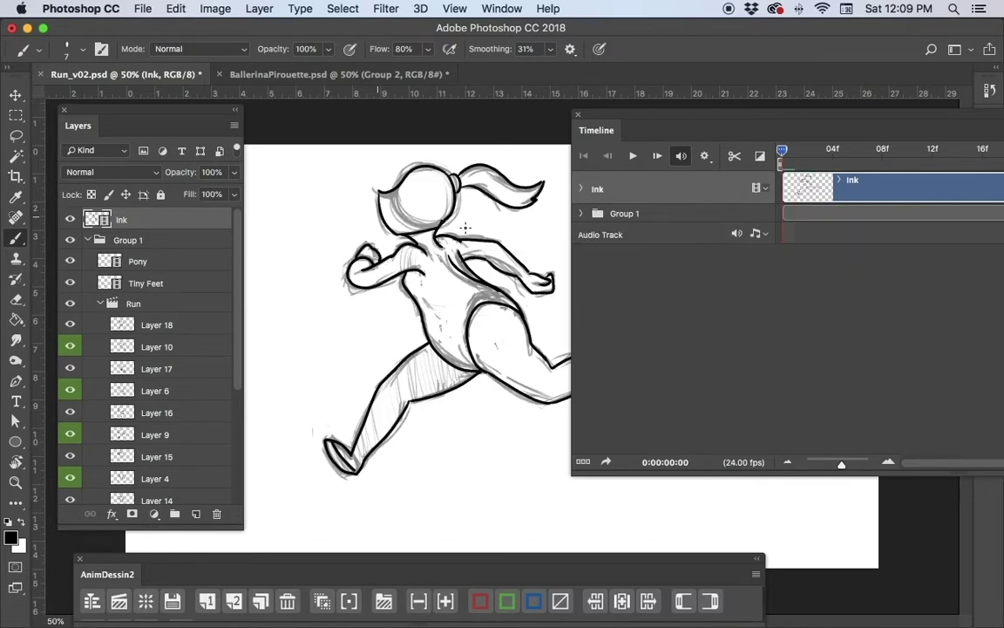
key("shift+super+z")
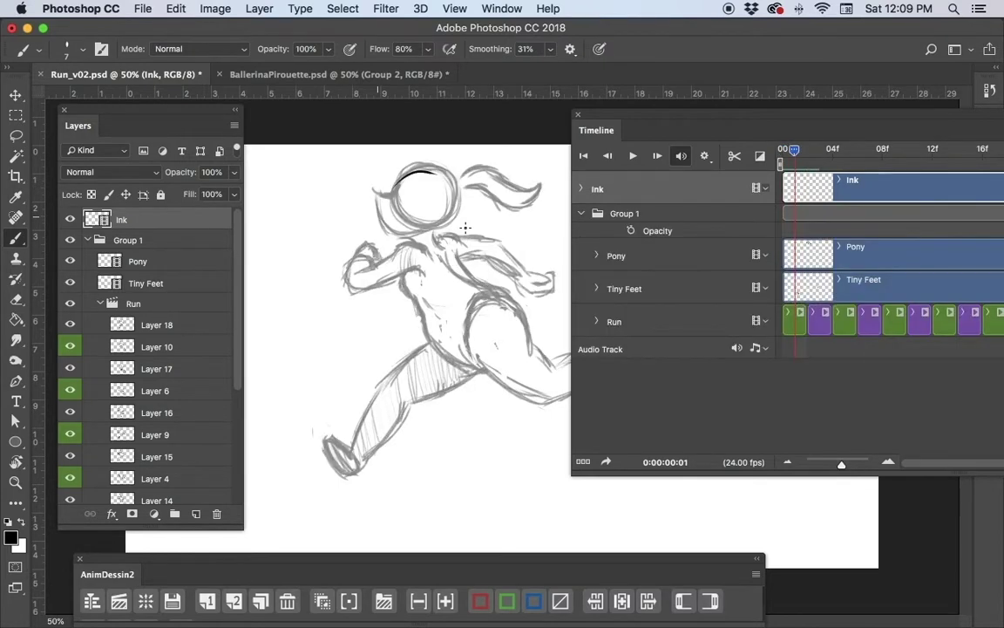
key("Left")
key("Right")
key("super+z")
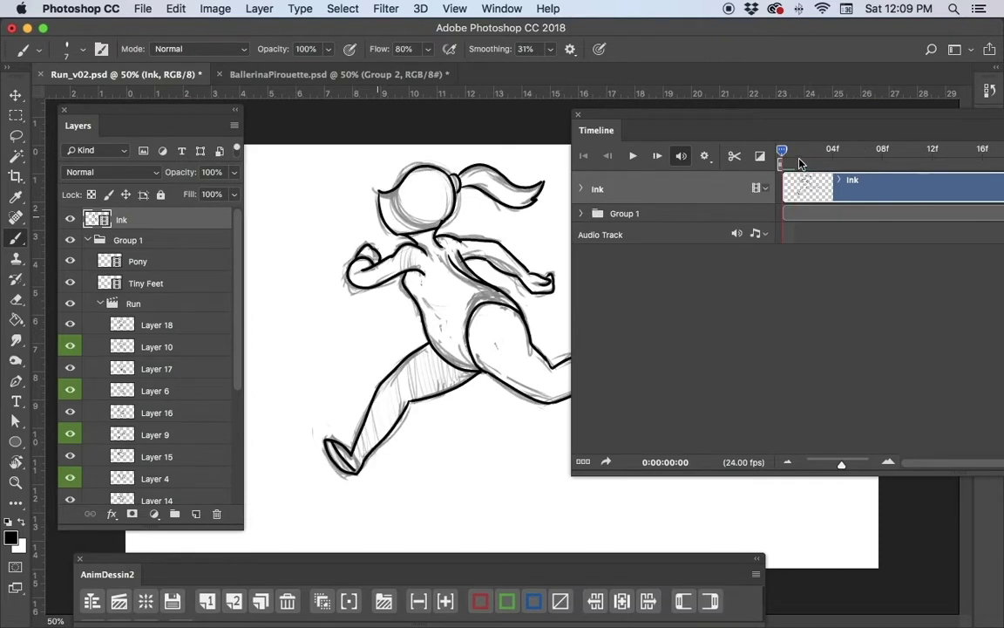
key("shift+super+z")
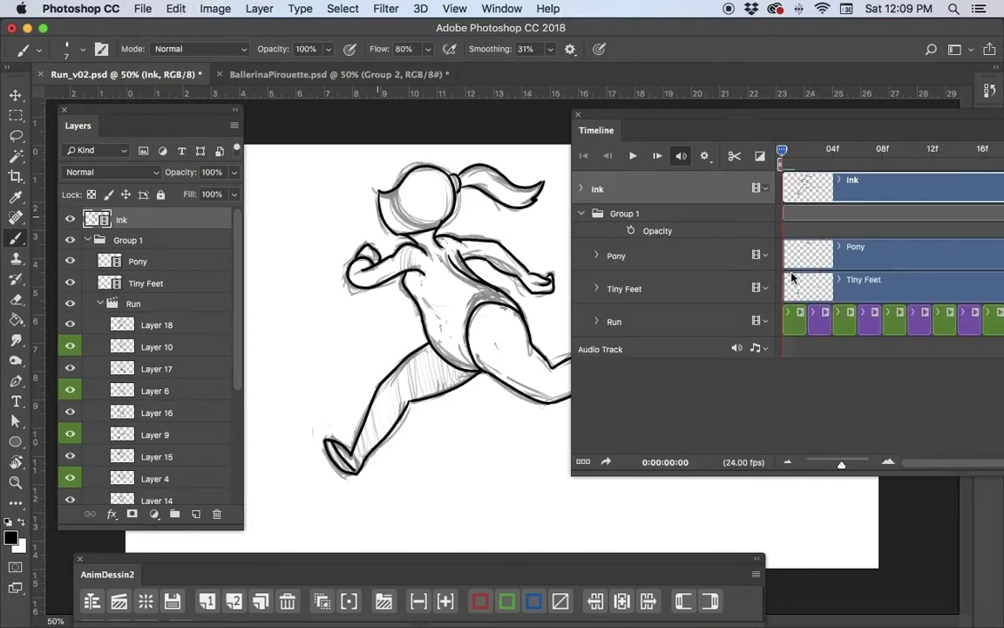
left_click(793, 150)
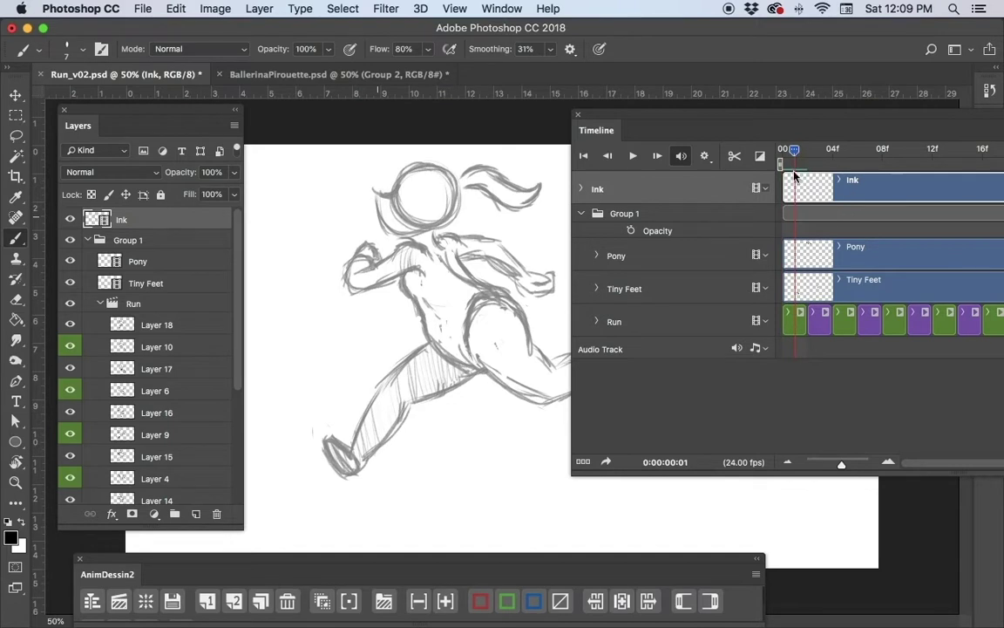
left_click_drag(795, 153, 784, 151)
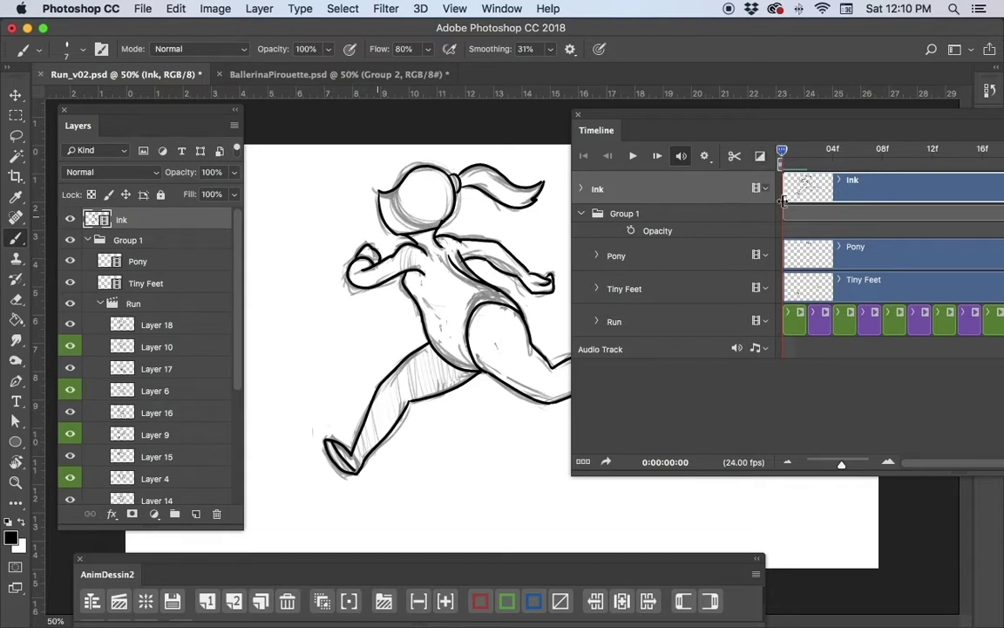
Step: Duplicate the inked frame via Layer > Video Layers > Duplicate Frame
left_click(259, 8)
mouse_move(401, 327)
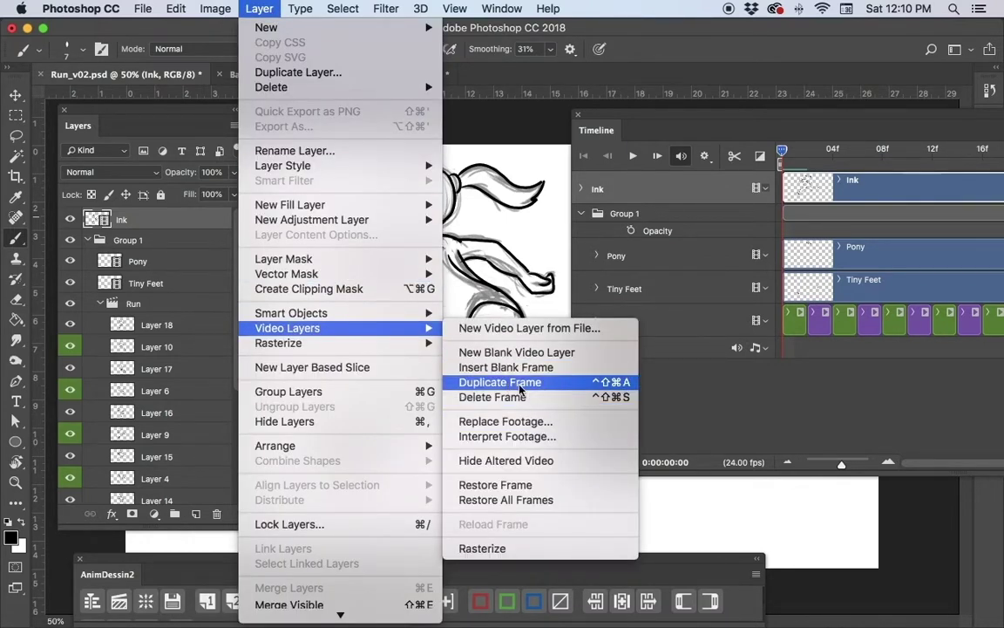
left_click(567, 383)
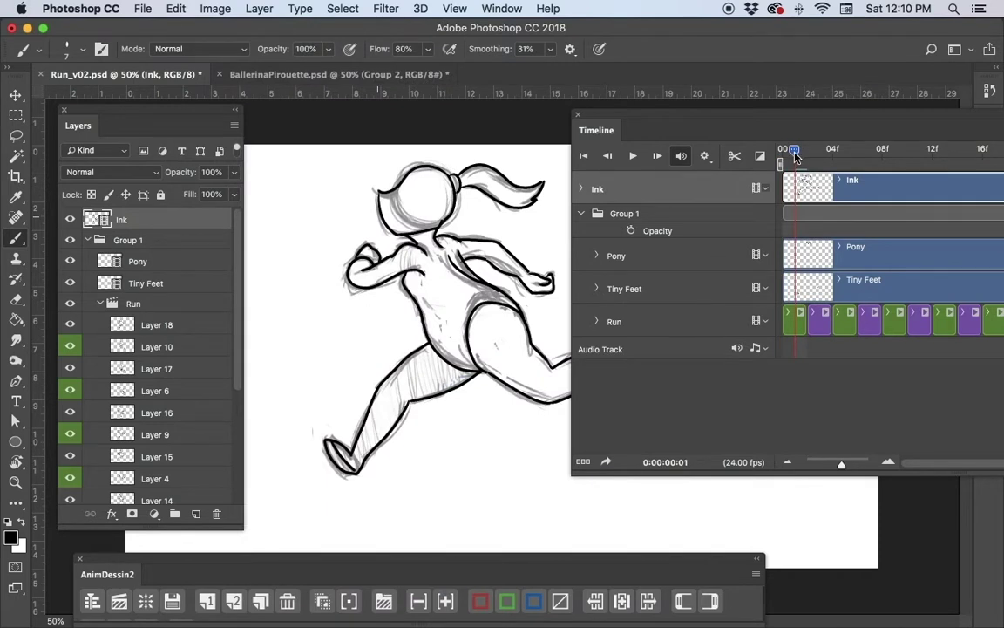
Step: Step through the Ink and Run frames to compare drawings, ending on the Ink clip at frame 0
left_click(826, 186)
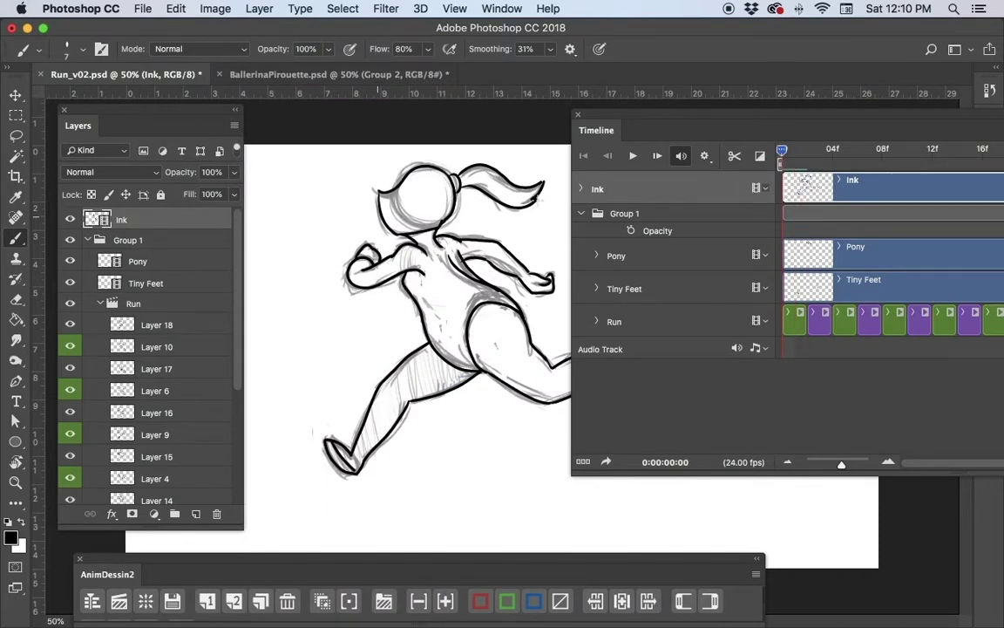
key("Right")
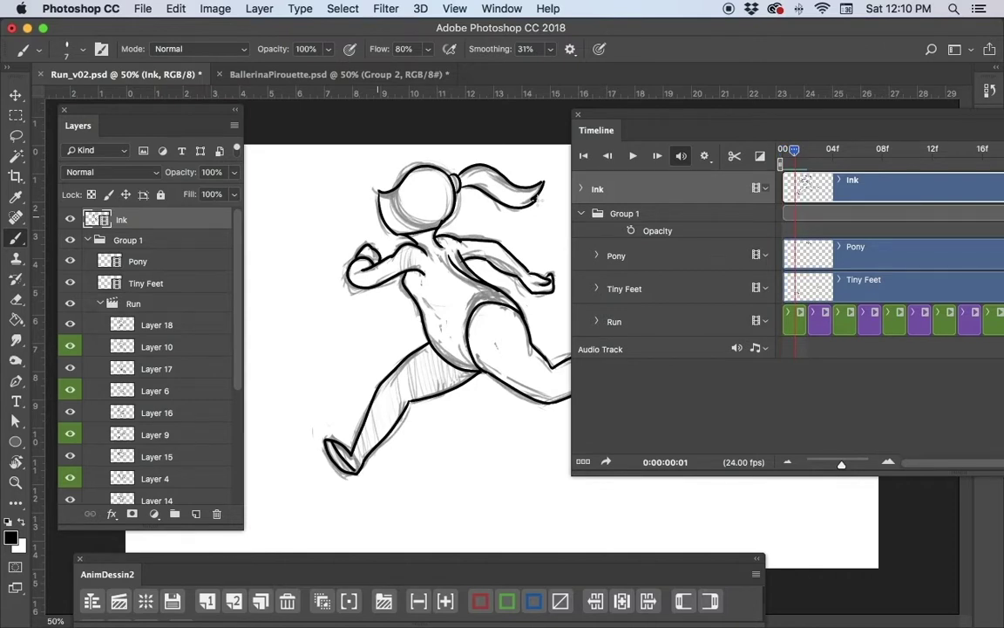
key("Right")
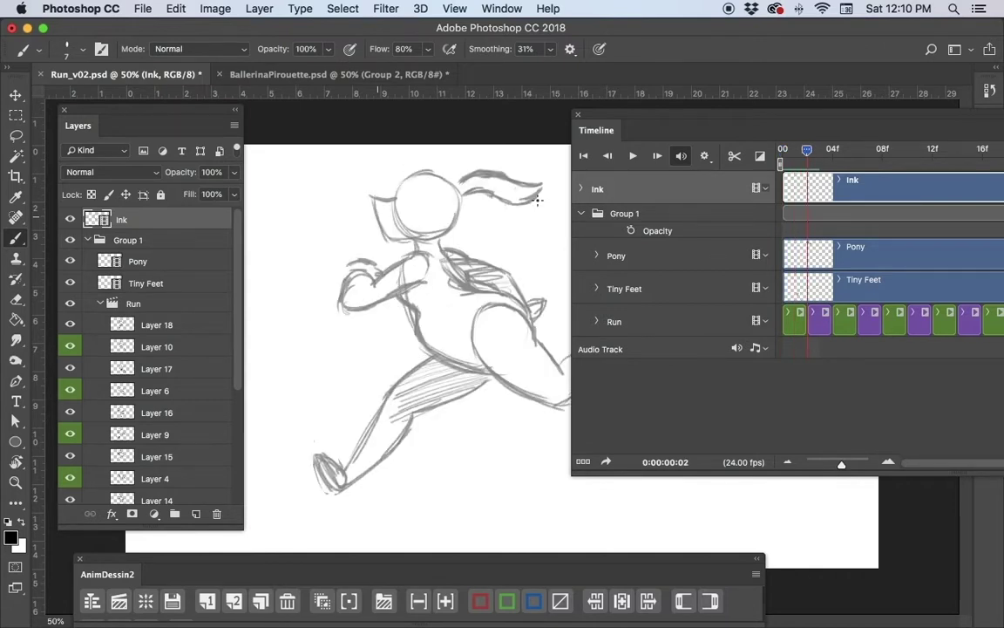
key("Left")
key("Left")
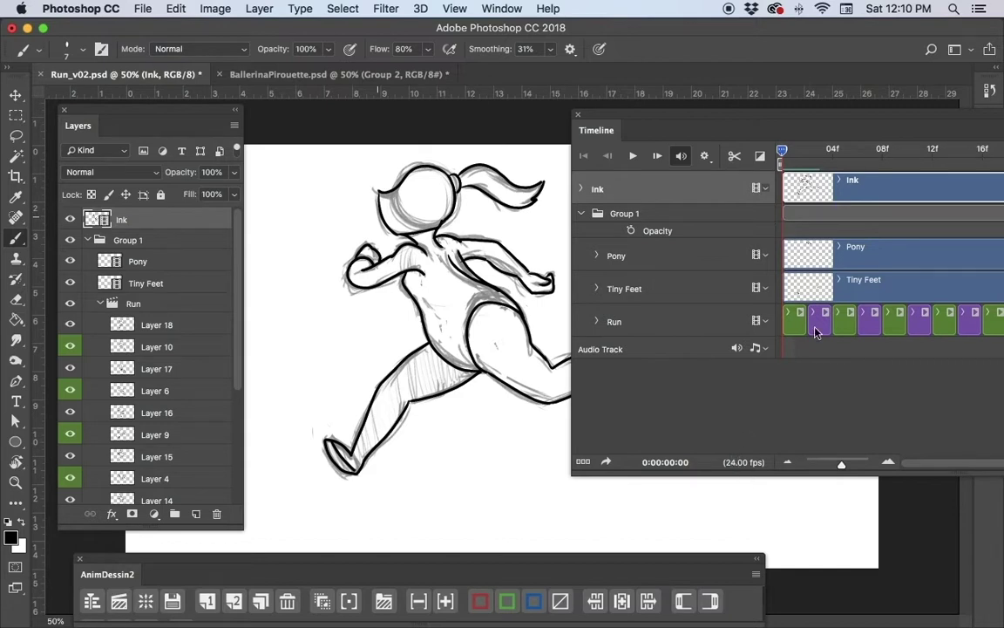
left_click(792, 151)
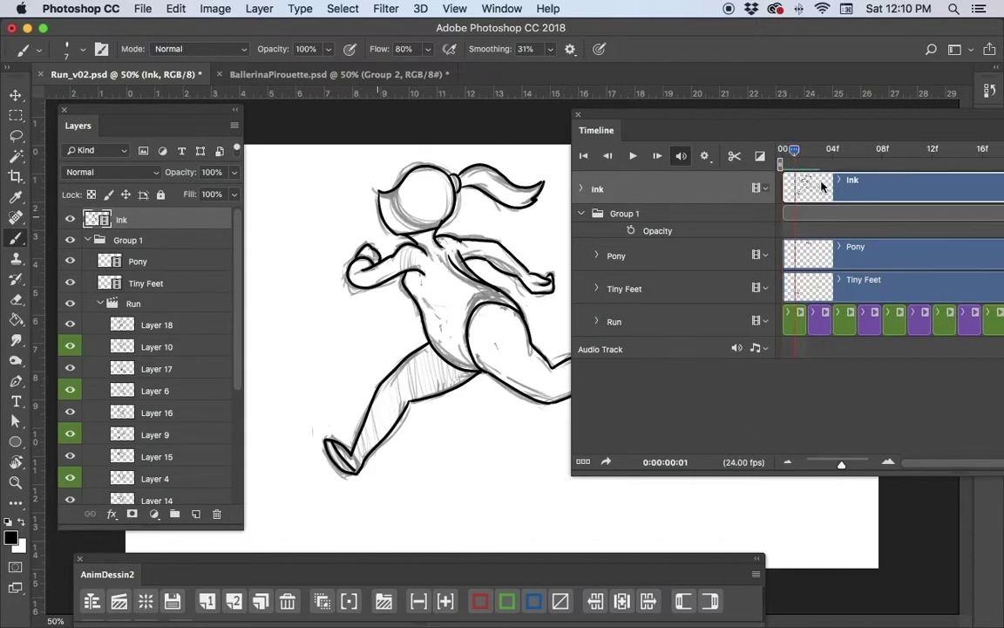
left_click(789, 320)
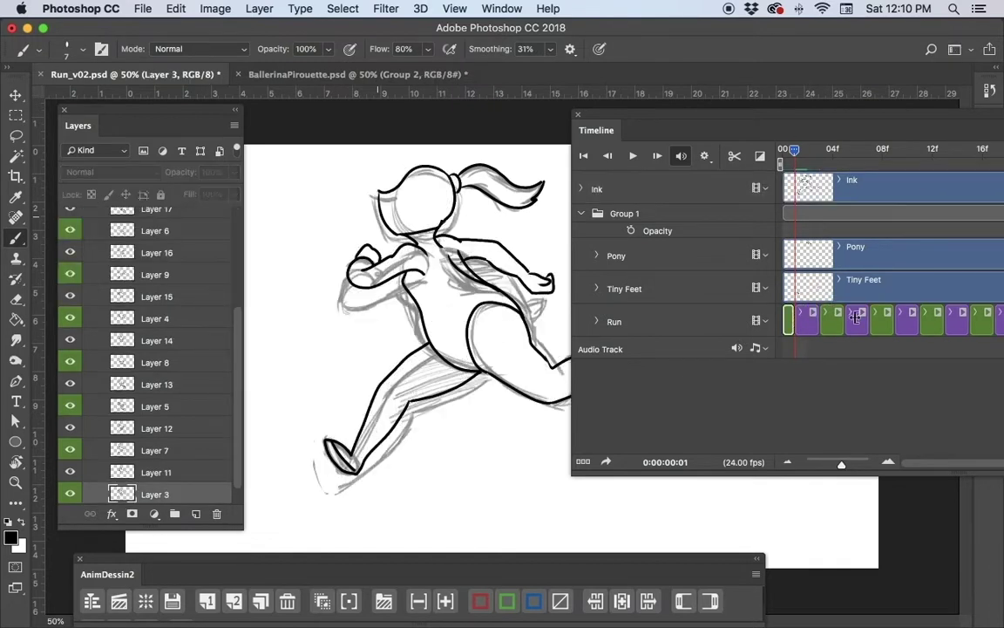
key("Left")
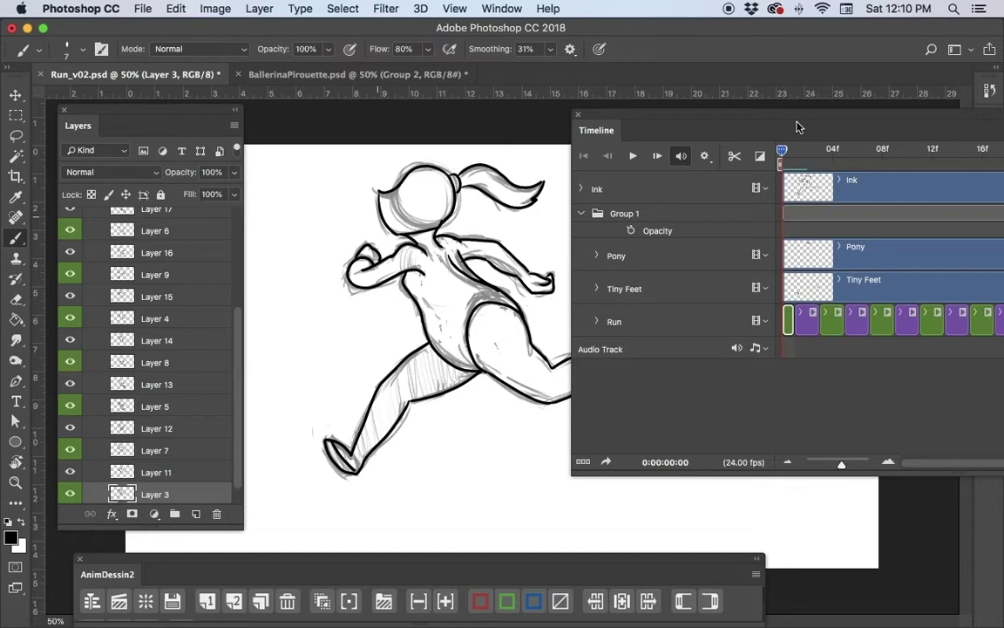
key("Right")
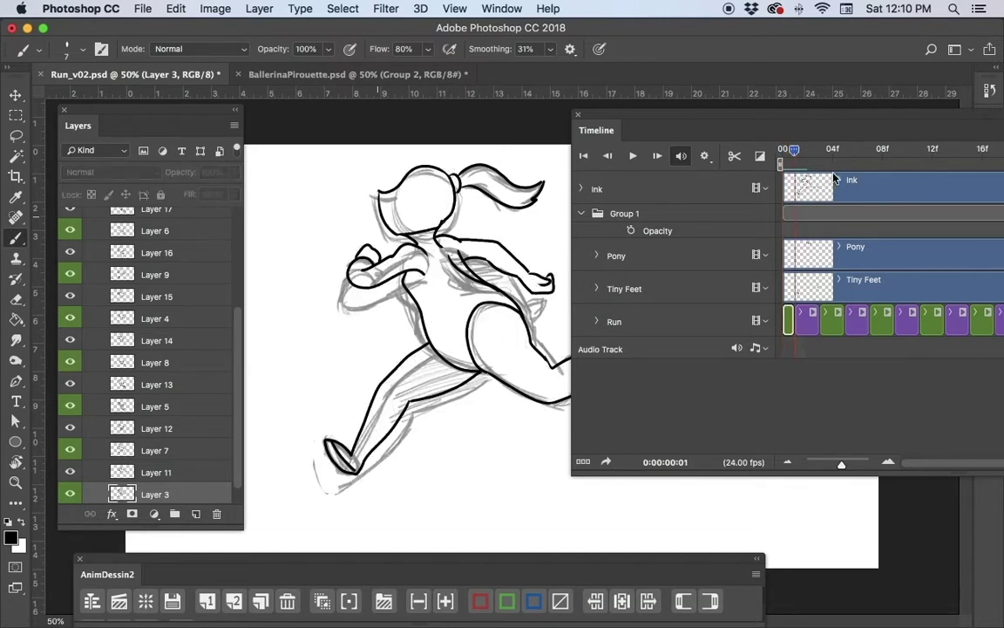
key("Left")
left_click(864, 191)
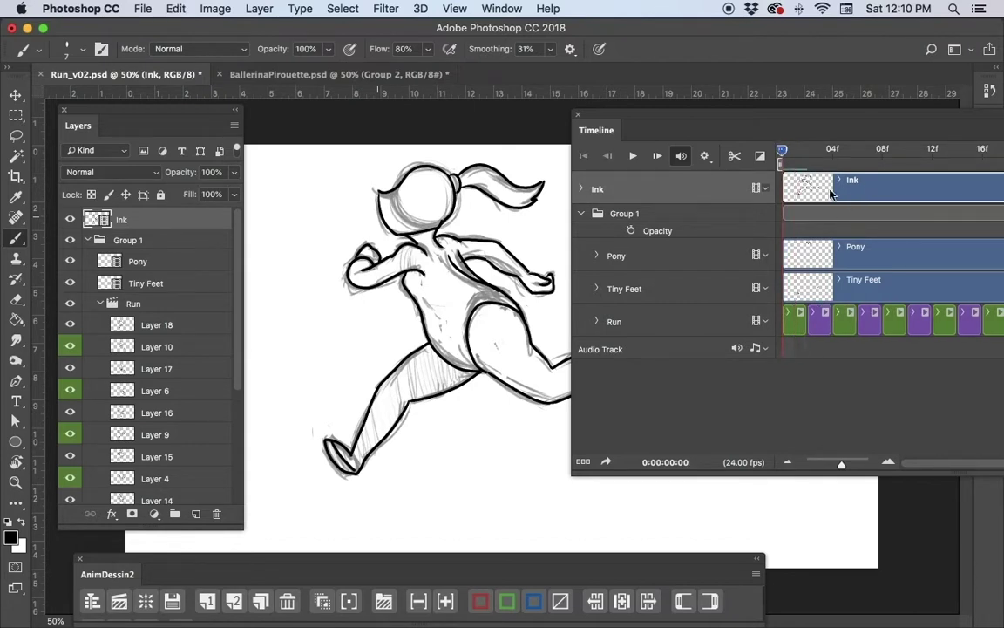
Step: Collapse Group 1 in the Layers panel and select it
left_click(87, 240)
left_click(179, 240)
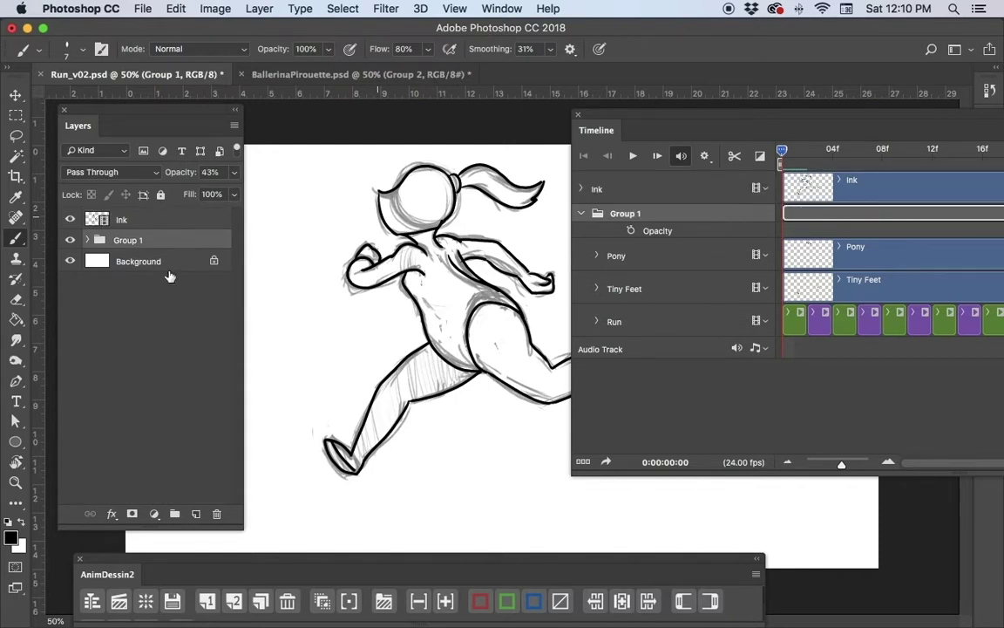
left_click(122, 221)
left_click(150, 239)
Step: Add a new blank video layer via Layer > Video Layers > New Blank Video Layer
left_click(258, 9)
mouse_move(410, 328)
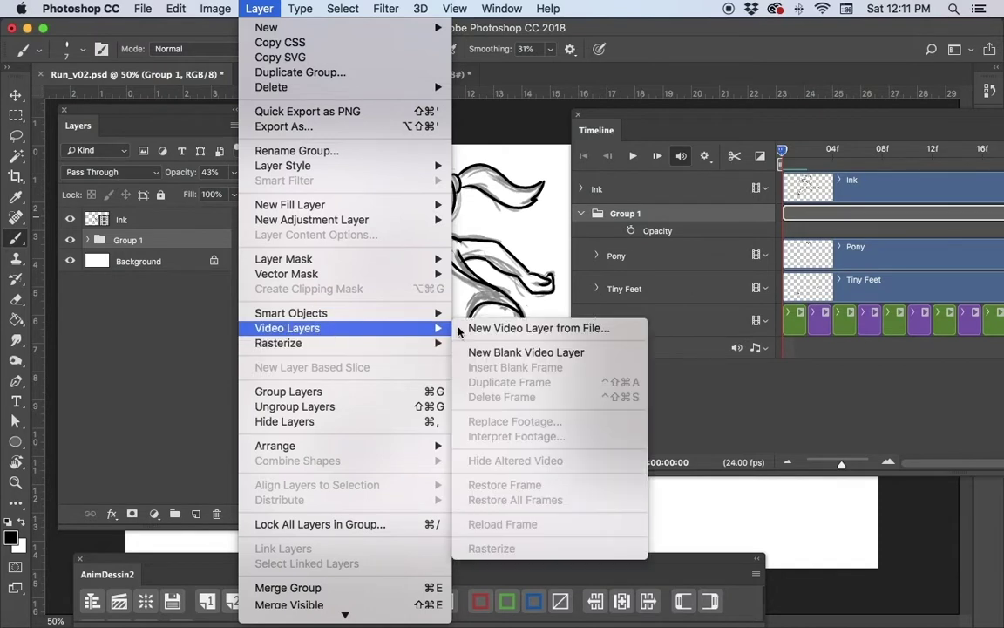
left_click(526, 352)
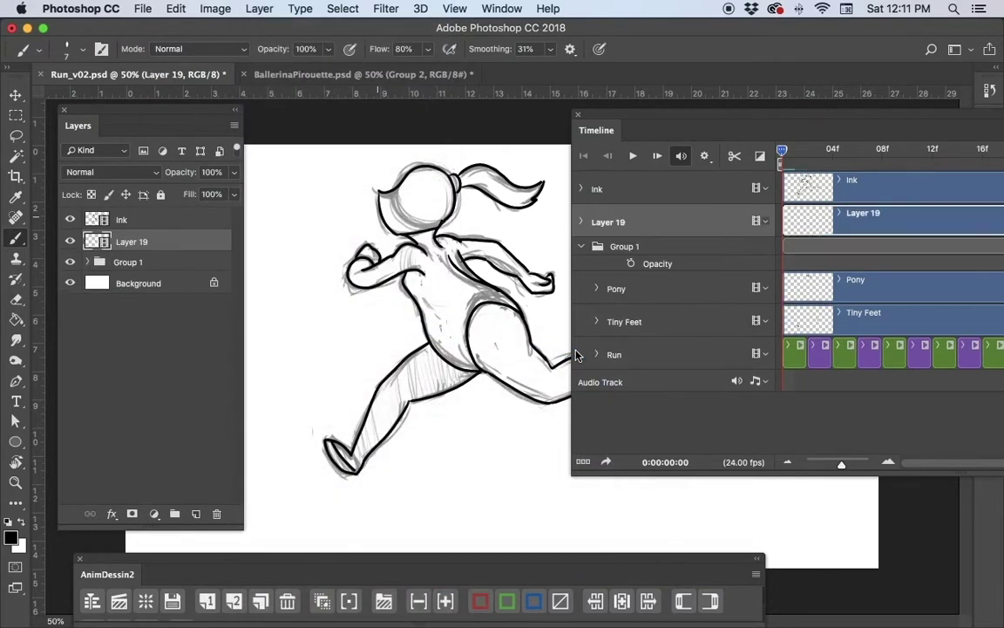
Step: Rename the new layer to 'Color'
double_click(132, 242)
type("Color")
key("Return")
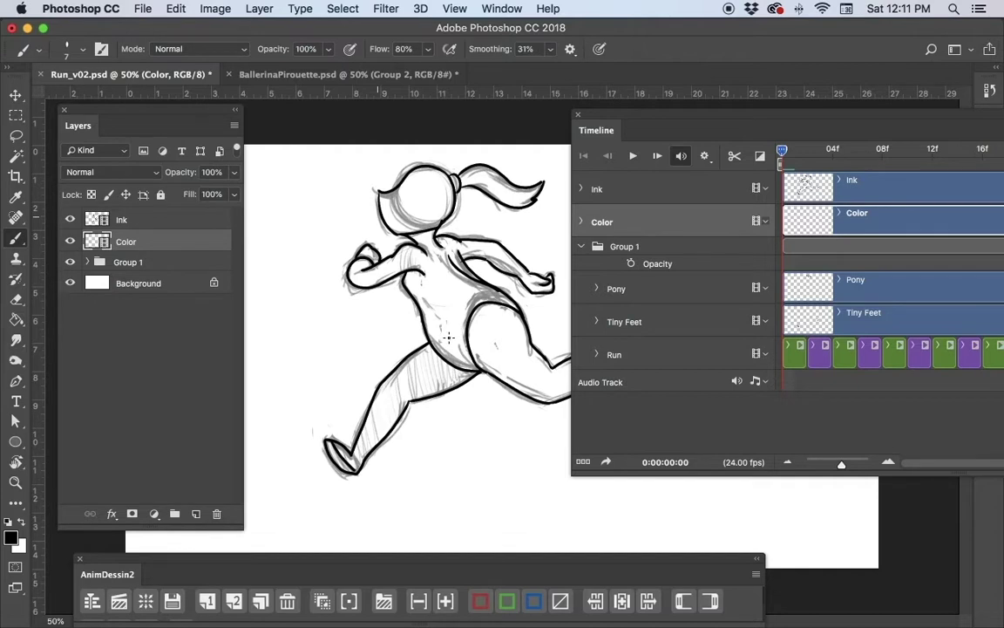
Step: Set the foreground colour to a light blue in the Color Picker
left_click(10, 535)
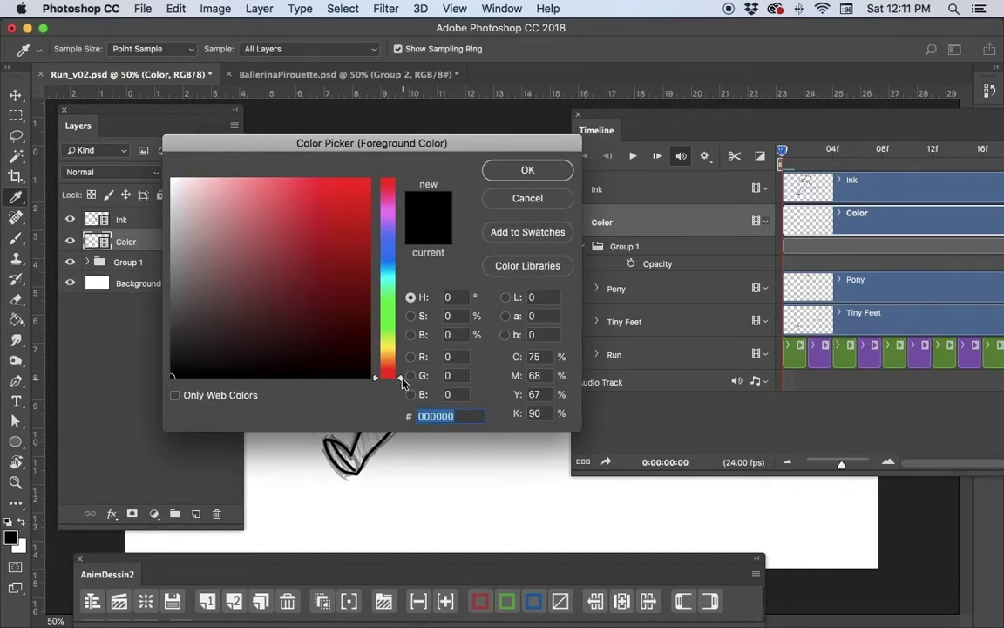
left_click_drag(375, 349, 375, 257)
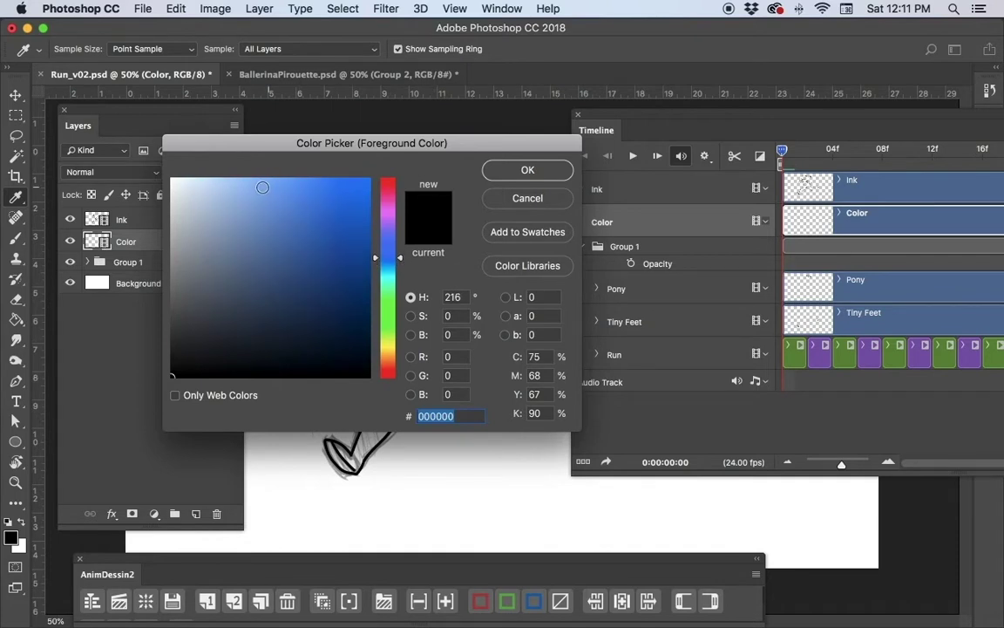
left_click(284, 187)
left_click(527, 170)
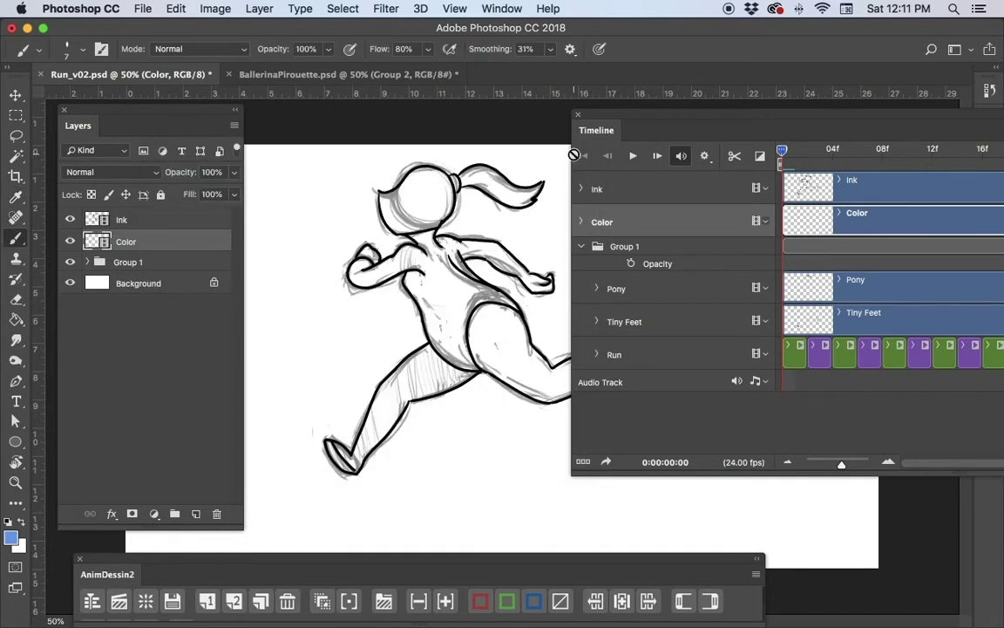
Step: Zoom to 100% on the ballerina's head and enlarge the brush to 25 px
key("super+equal")
key("super+equal")
left_click_drag(392, 157, 418, 434)
key("super+r")
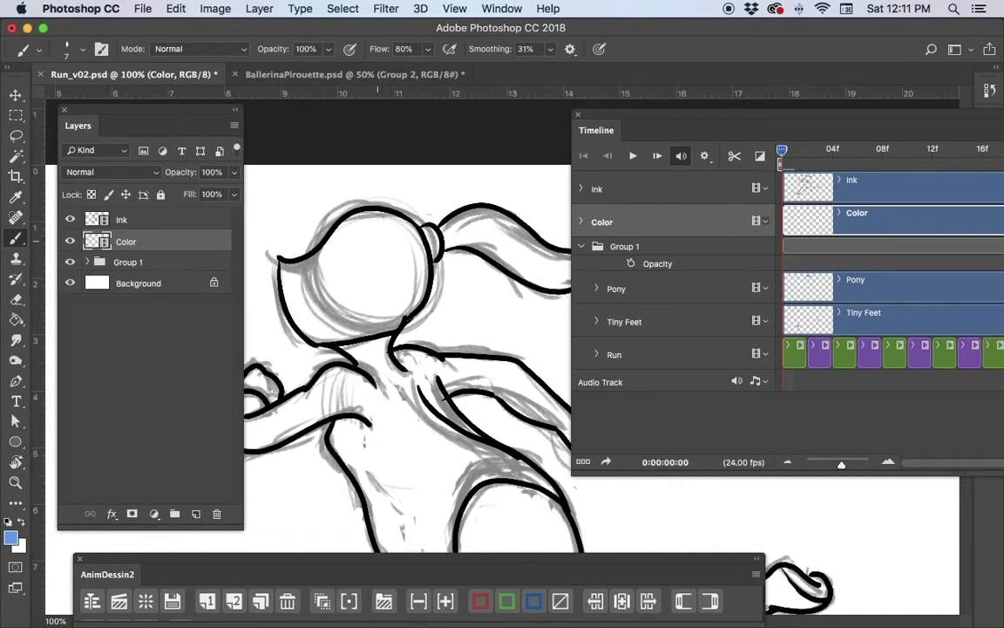
left_click_drag(340, 214, 381, 237)
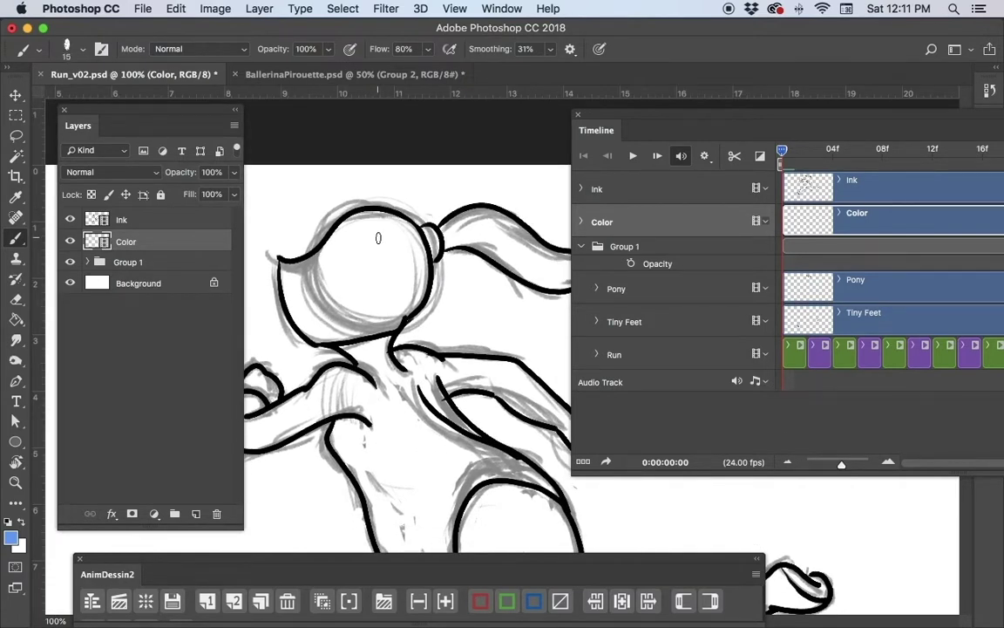
Step: Set brush Smoothing to 0% and paint the ballerina's head light blue
left_click(550, 50)
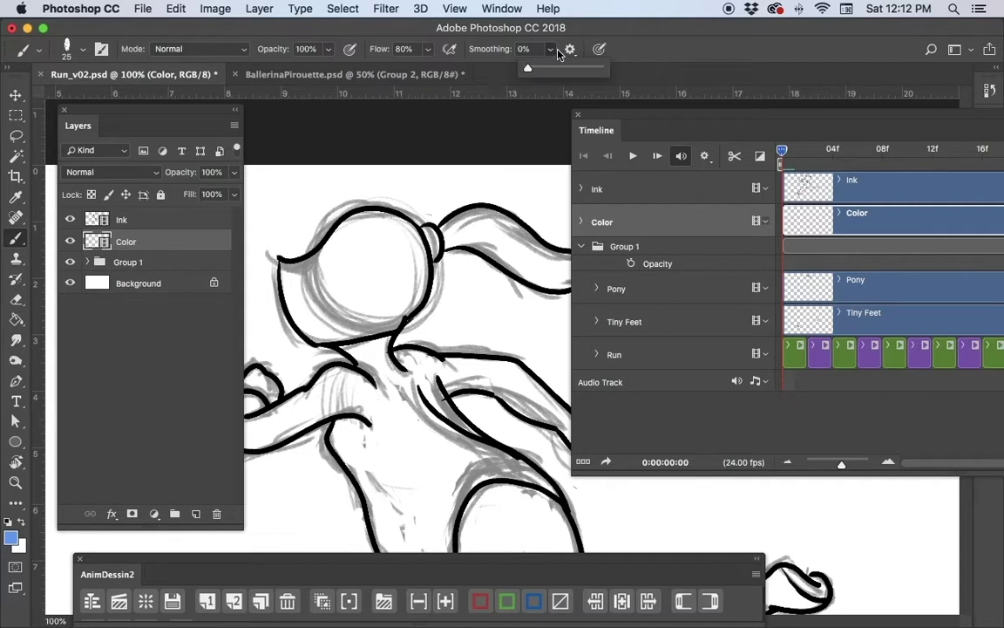
left_click(556, 50)
mouse_move(322, 256)
left_mouse_down()
mouse_move(369, 217)
mouse_move(394, 223)
mouse_move(416, 261)
mouse_move(390, 225)
mouse_move(284, 268)
mouse_move(304, 324)
mouse_move(310, 311)
mouse_move(289, 271)
mouse_move(342, 330)
mouse_move(380, 321)
mouse_move(340, 339)
mouse_move(307, 324)
mouse_move(306, 277)
mouse_move(340, 326)
left_mouse_up()
mouse_move(366, 244)
left_mouse_down()
mouse_move(384, 262)
mouse_move(388, 226)
mouse_move(397, 320)
mouse_move(384, 209)
mouse_move(431, 240)
mouse_move(413, 204)
left_mouse_up()
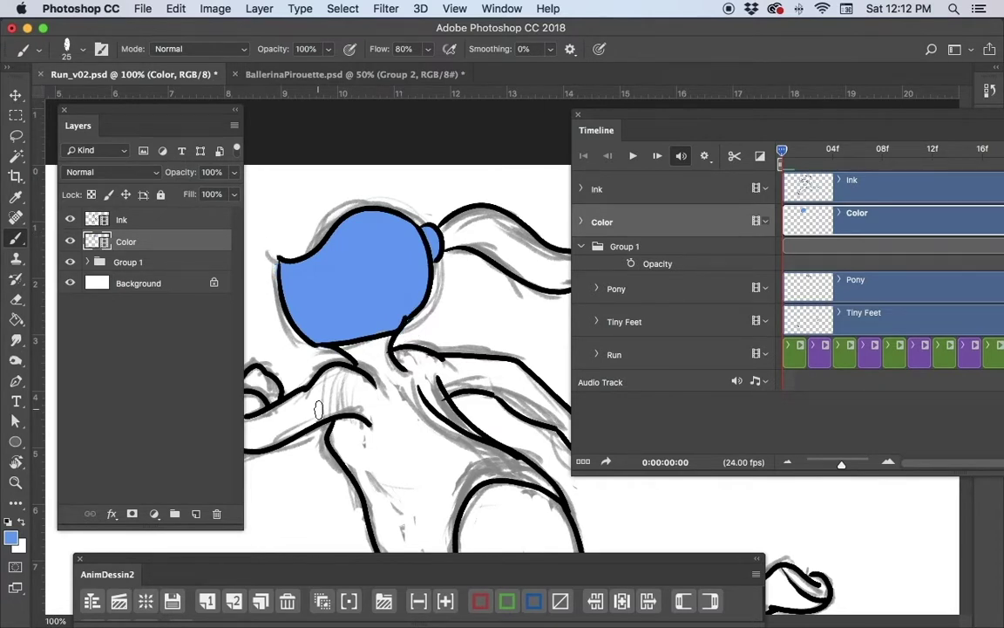
Step: Paint the ponytail light blue, undoing the overshoot past its tip
scroll(426, 438, "right", 3)
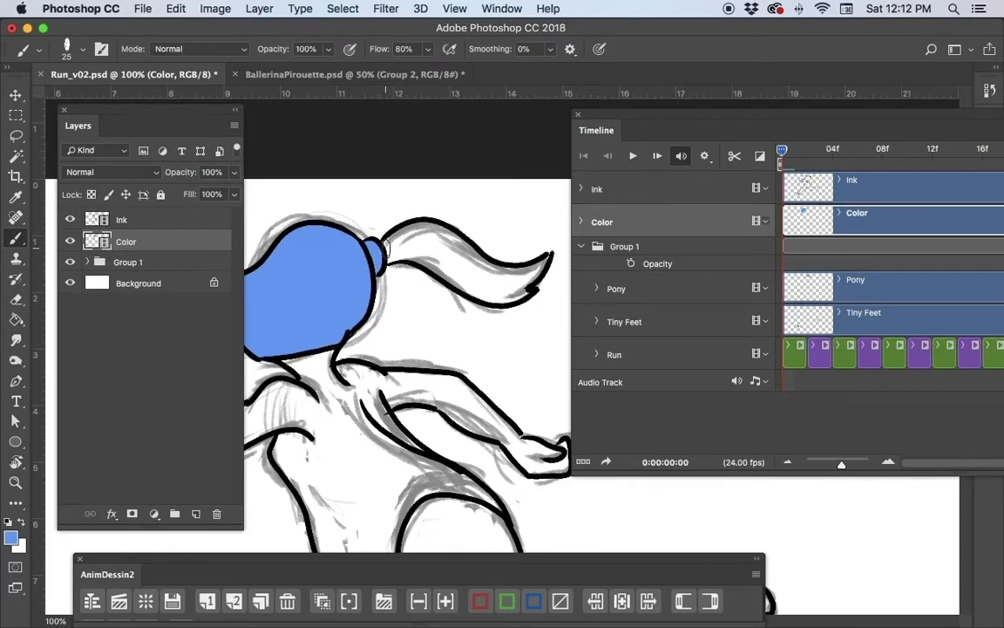
mouse_move(386, 247)
left_mouse_down()
mouse_move(406, 235)
mouse_move(510, 269)
mouse_move(488, 244)
mouse_move(419, 248)
mouse_move(366, 218)
mouse_move(405, 250)
mouse_move(412, 241)
mouse_move(456, 272)
mouse_move(524, 287)
mouse_move(446, 268)
mouse_move(481, 271)
mouse_move(520, 251)
left_mouse_up()
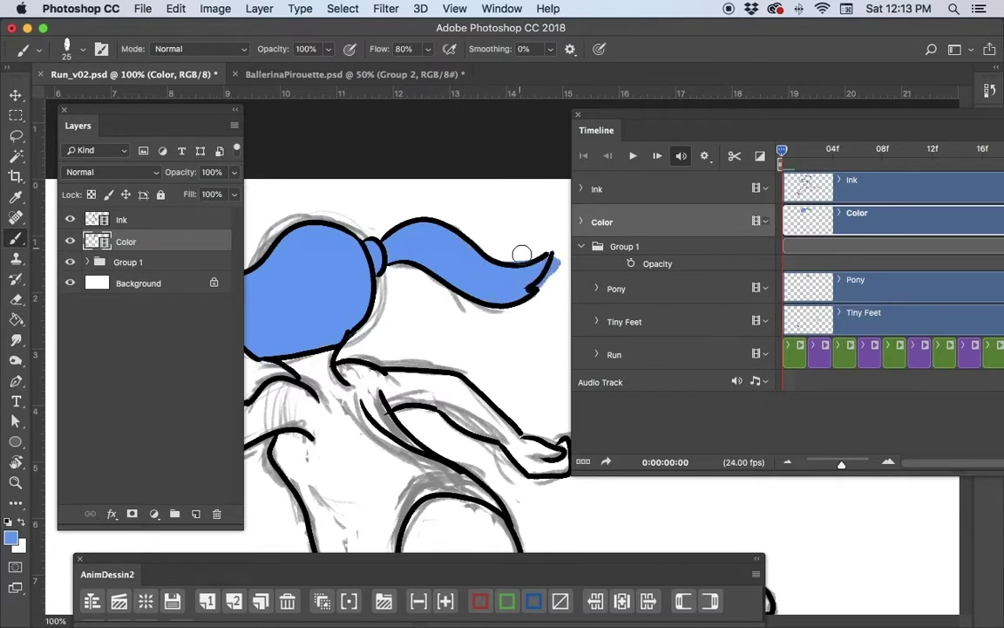
key("super+z")
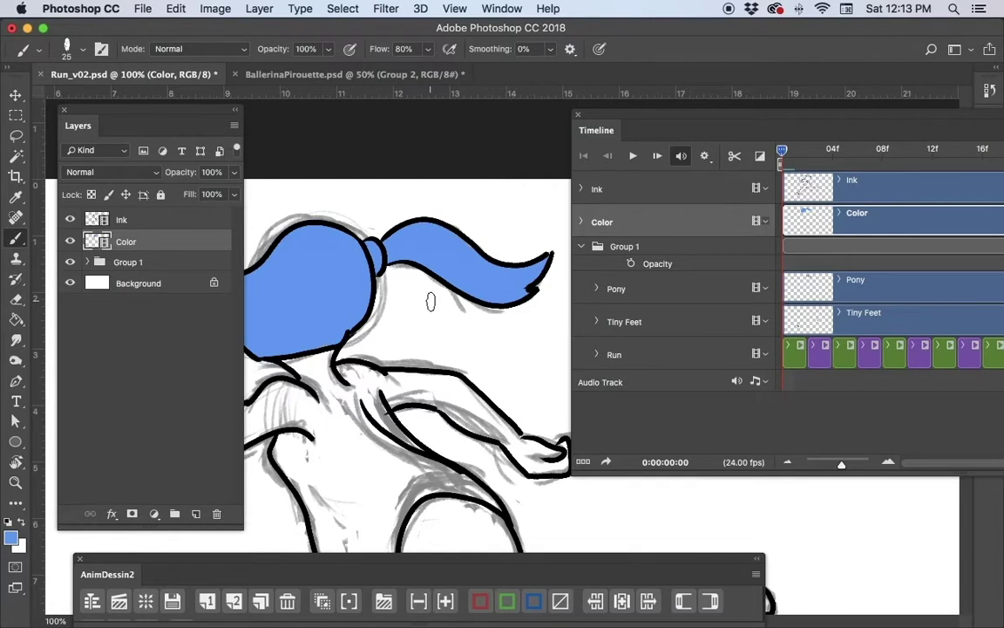
mouse_move(430, 302)
left_mouse_down()
mouse_move(478, 358)
mouse_move(447, 348)
mouse_move(454, 326)
left_mouse_up()
key("super+r")
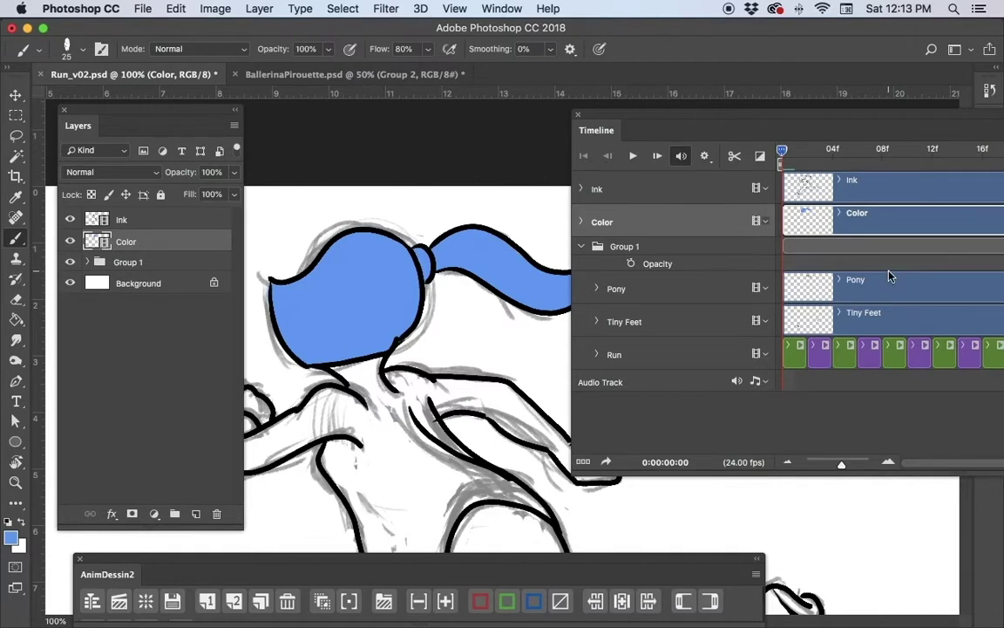
Step: Duplicate the coloured first frame on the Color layer with Duplicate Frame
key("Right")
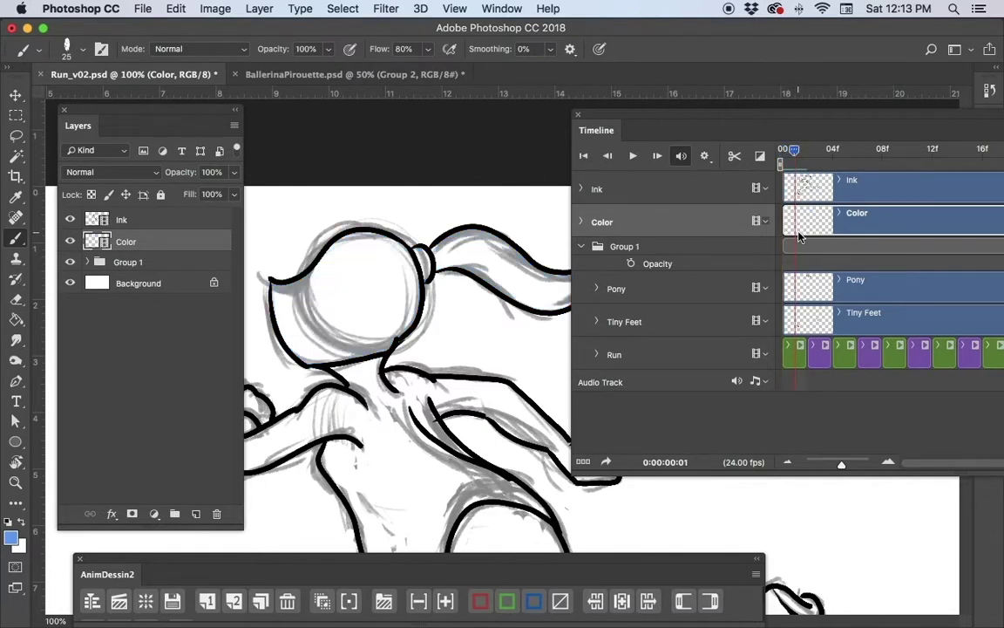
key("Left")
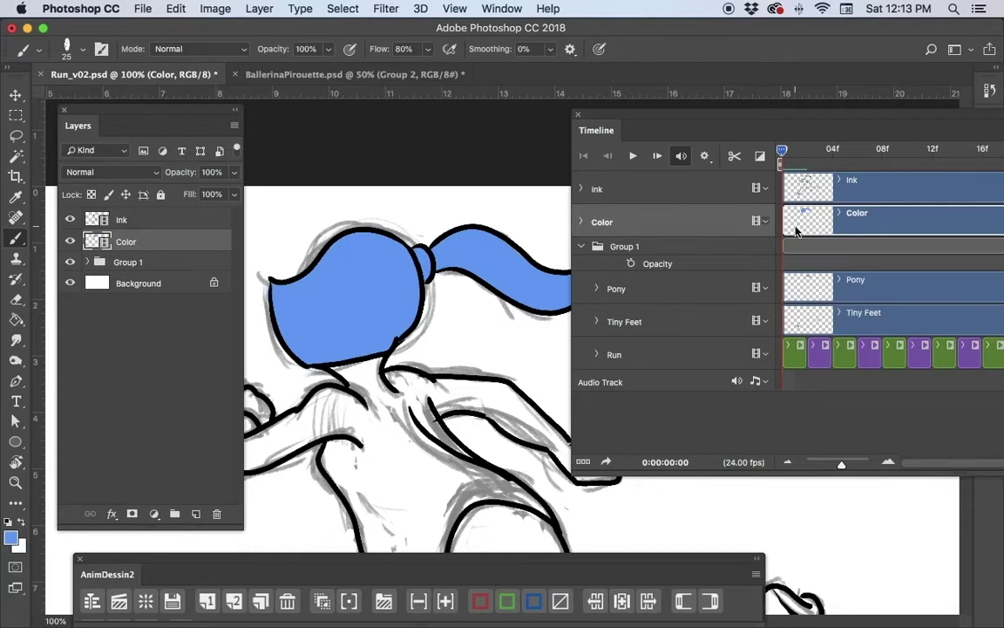
left_click(259, 9)
mouse_move(343, 335)
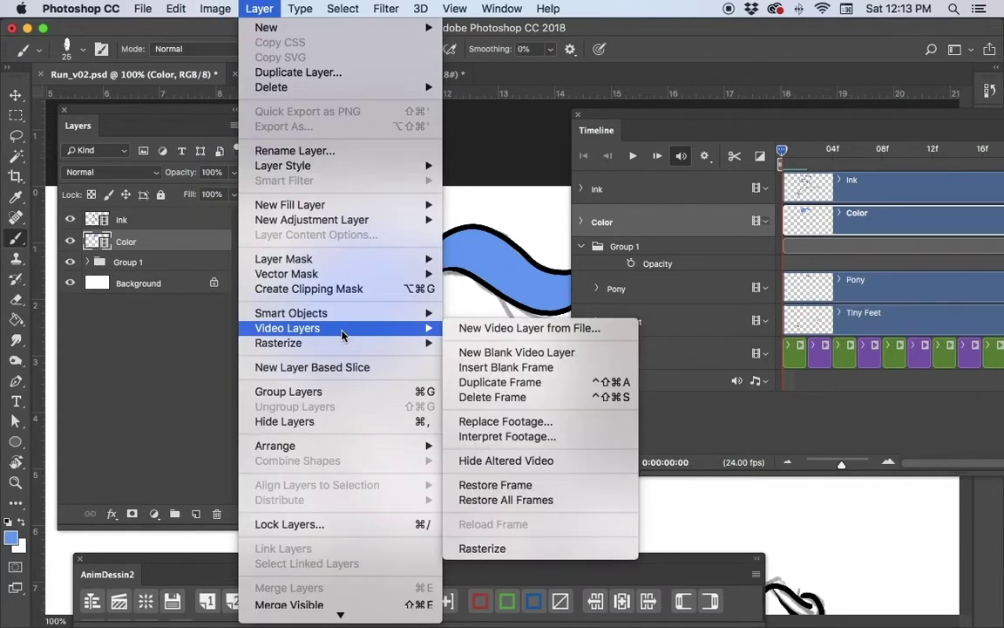
left_click(558, 382)
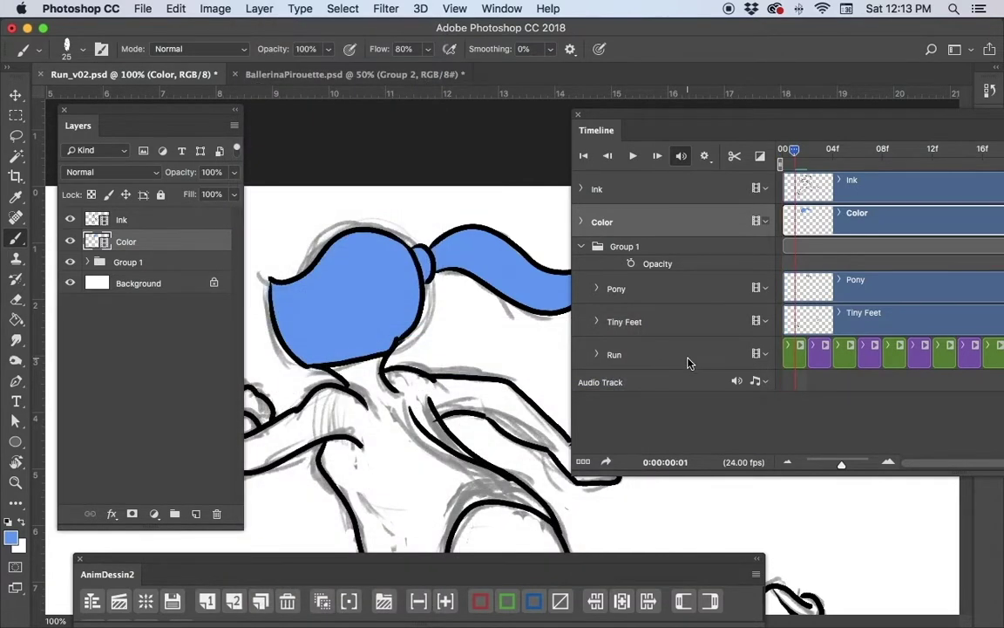
Step: Zoom to 50% and play back the run animation, then switch to BallerinaPirouette.psd
key("Home")
key("Right")
key("Right")
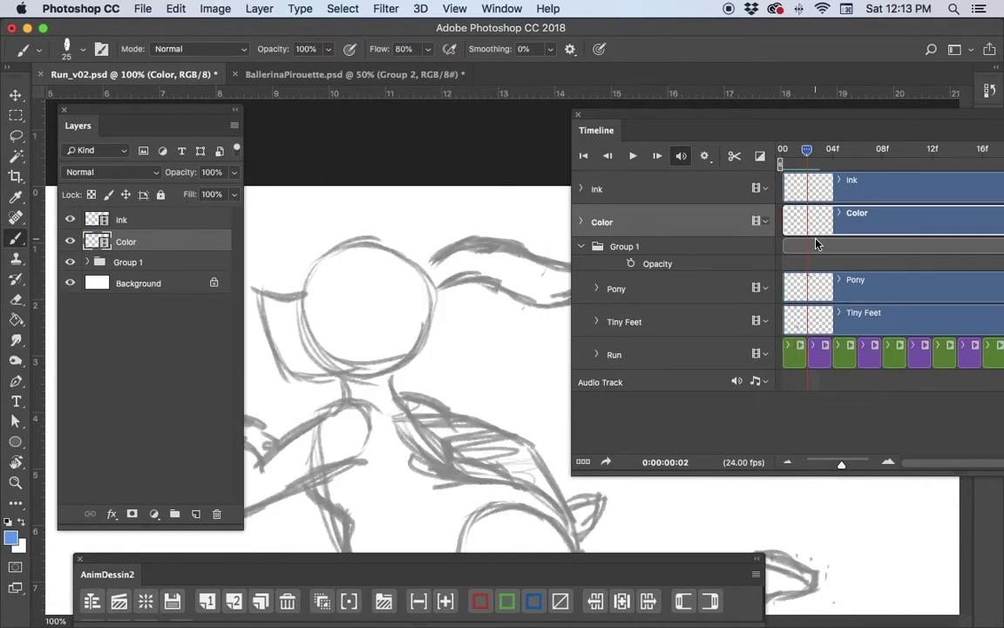
key("super+minus")
key("super+minus")
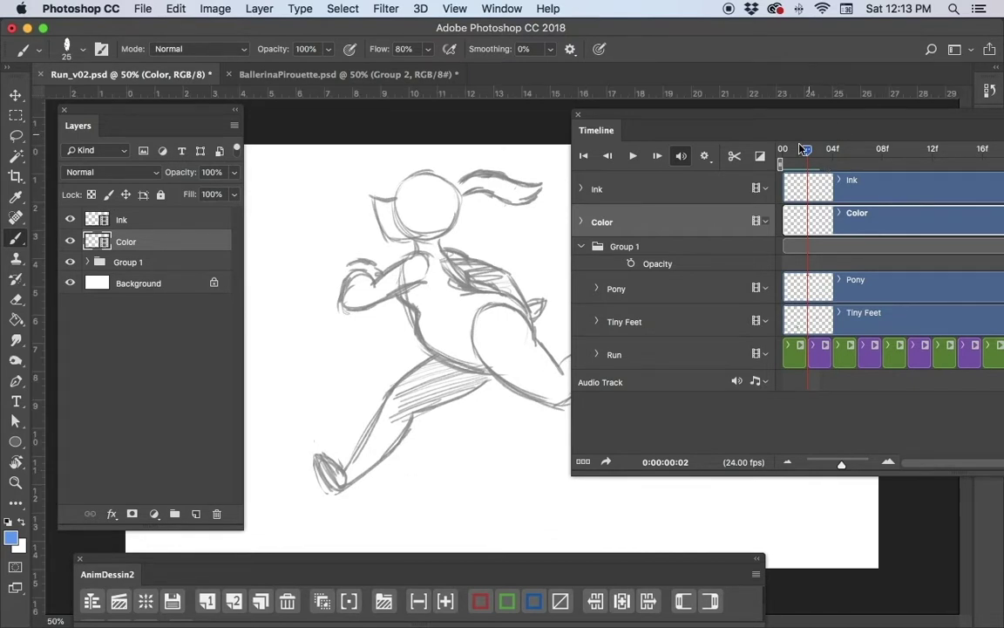
left_click(931, 150)
left_click_drag(934, 156, 750, 162)
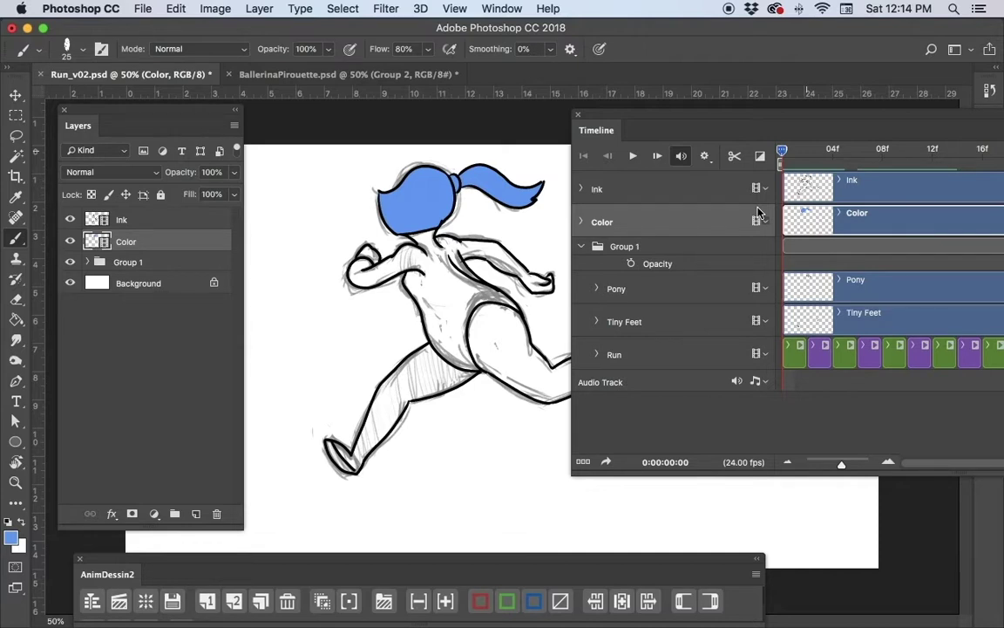
key("space")
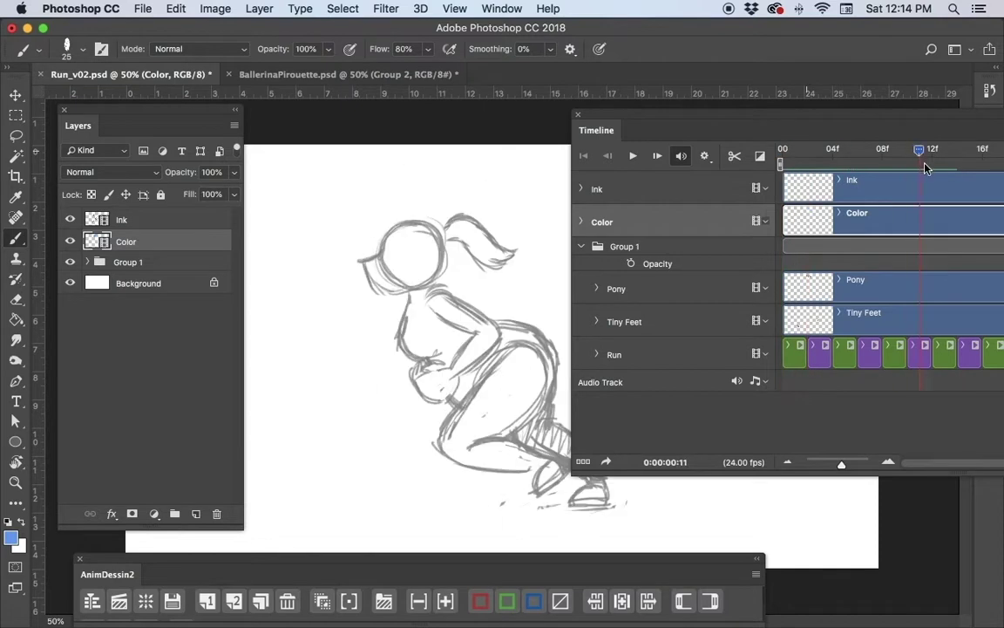
key("space")
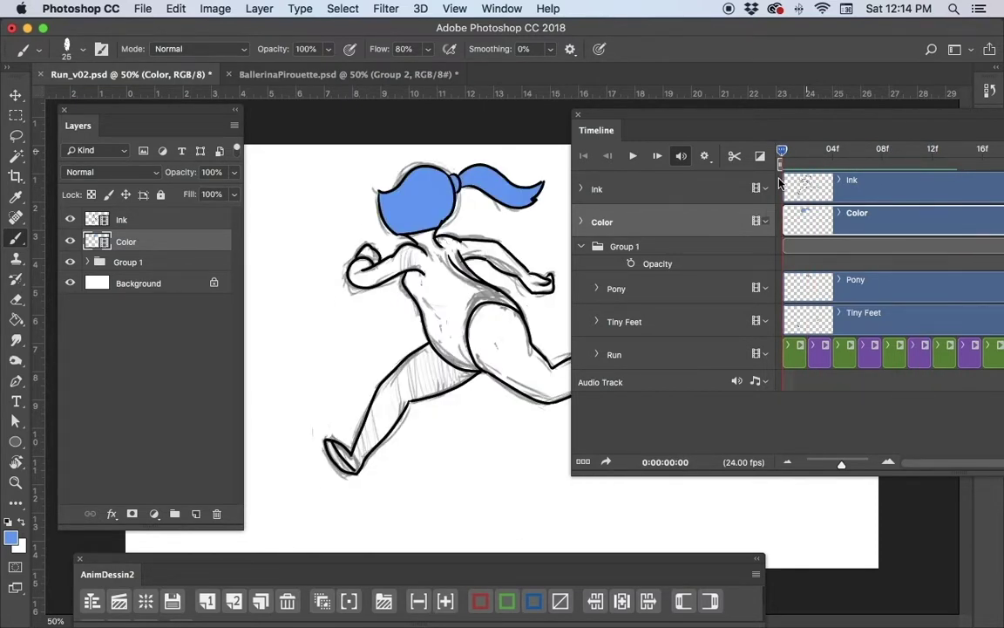
left_click(303, 75)
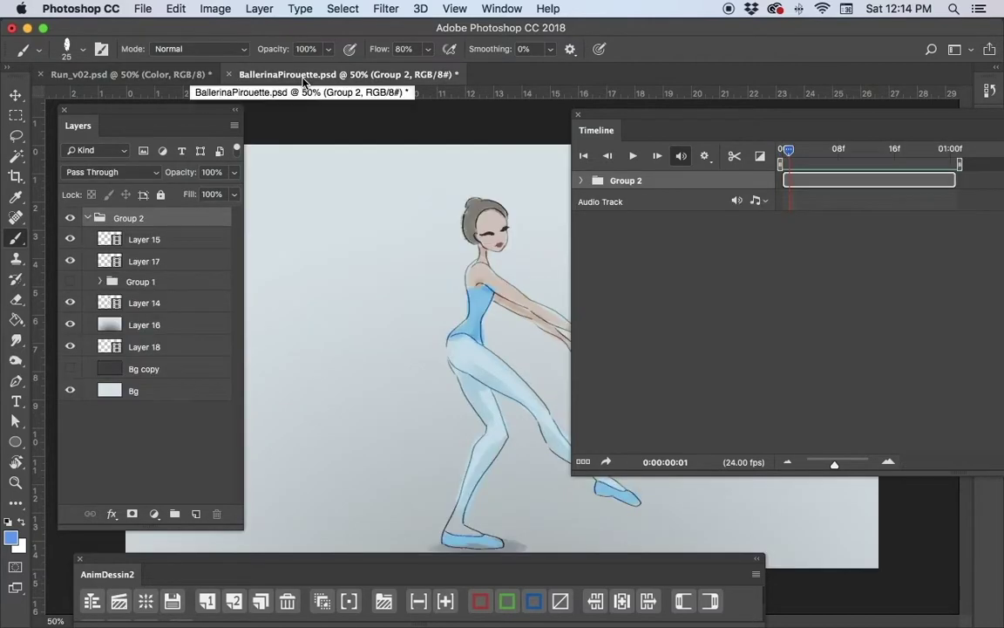
Step: Preview the ballerina animation, then hide Layer 16 and the Bg layer for a transparent canvas
left_click_drag(702, 129, 778, 131)
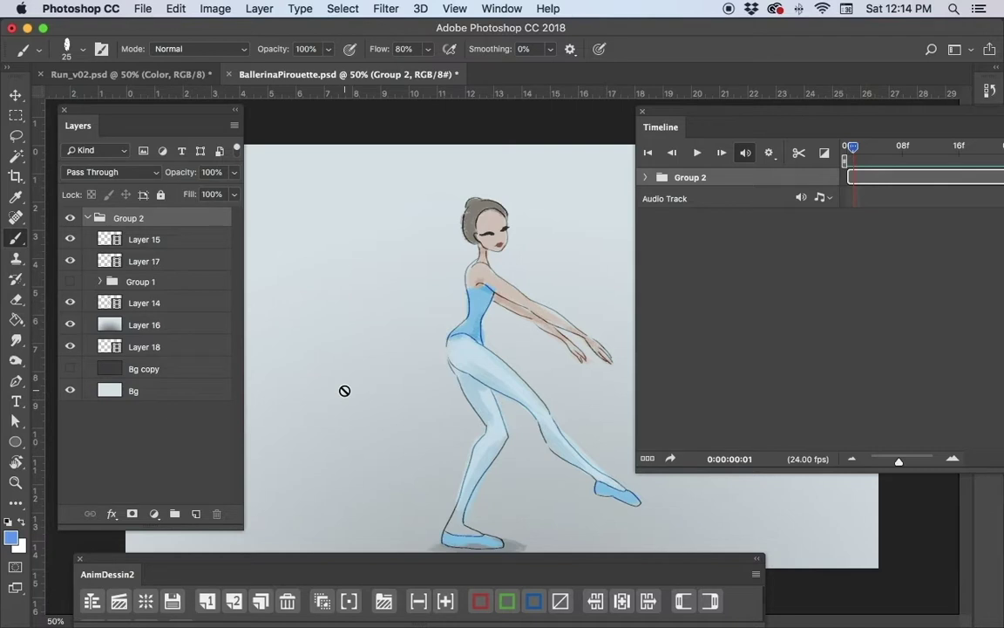
left_click(697, 153)
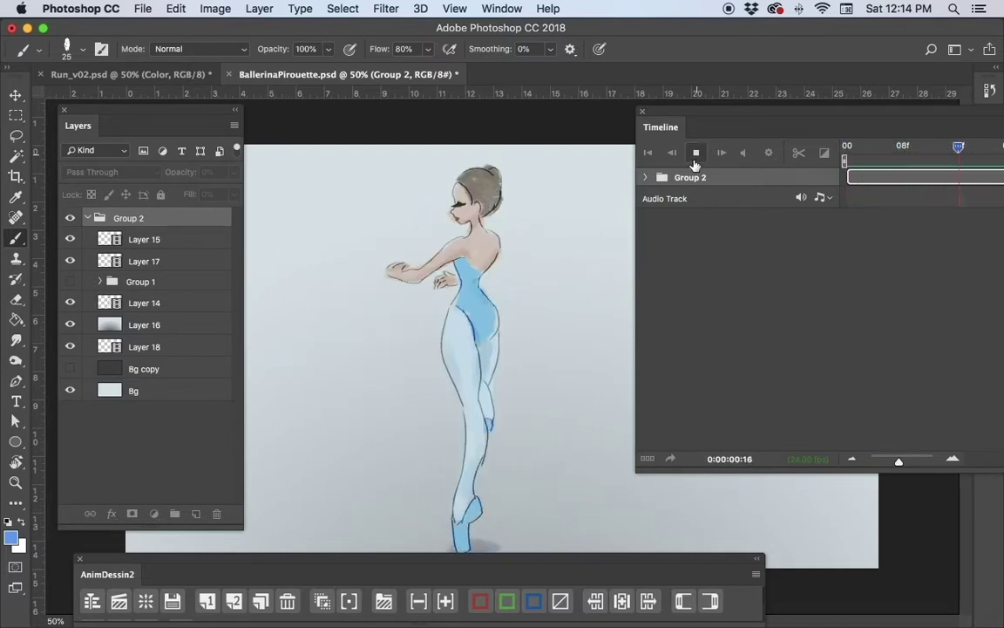
left_click(697, 154)
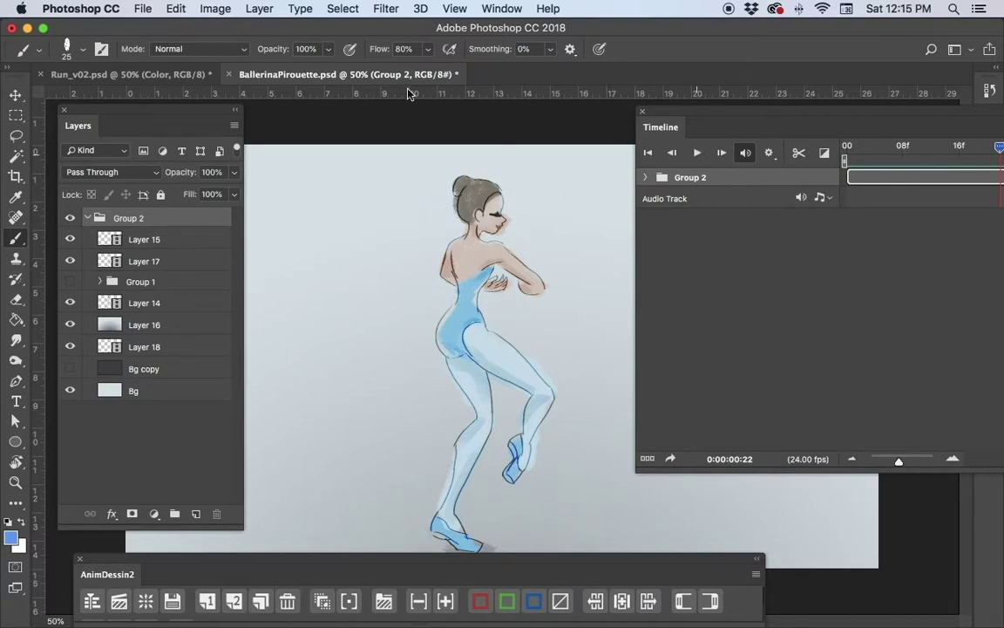
left_click(71, 324)
left_click(72, 391)
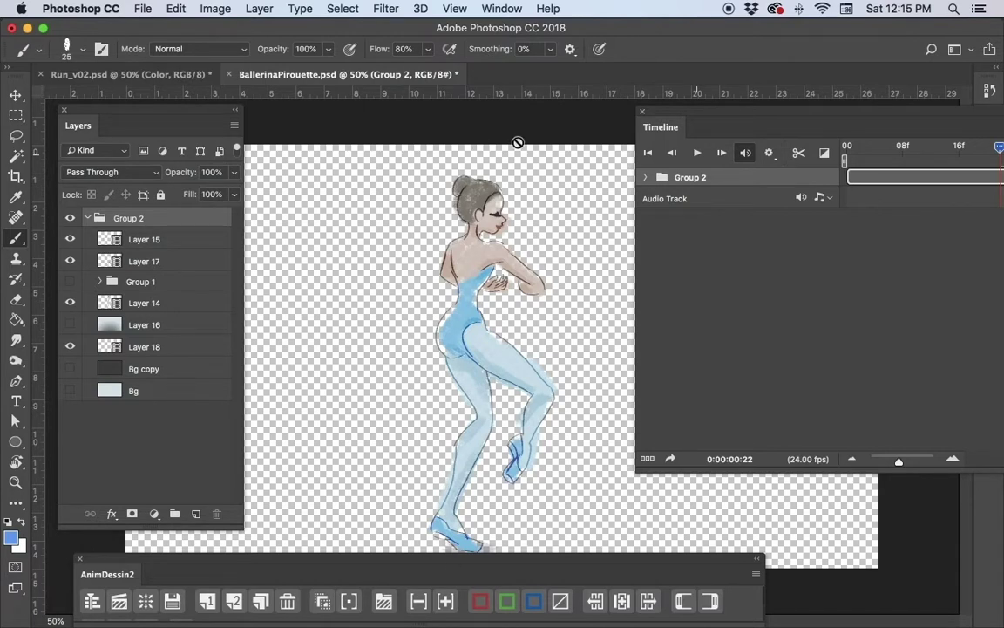
Step: Scrub and play the animation over the transparent canvas, stopping at frame 22
left_click_drag(898, 142, 828, 138)
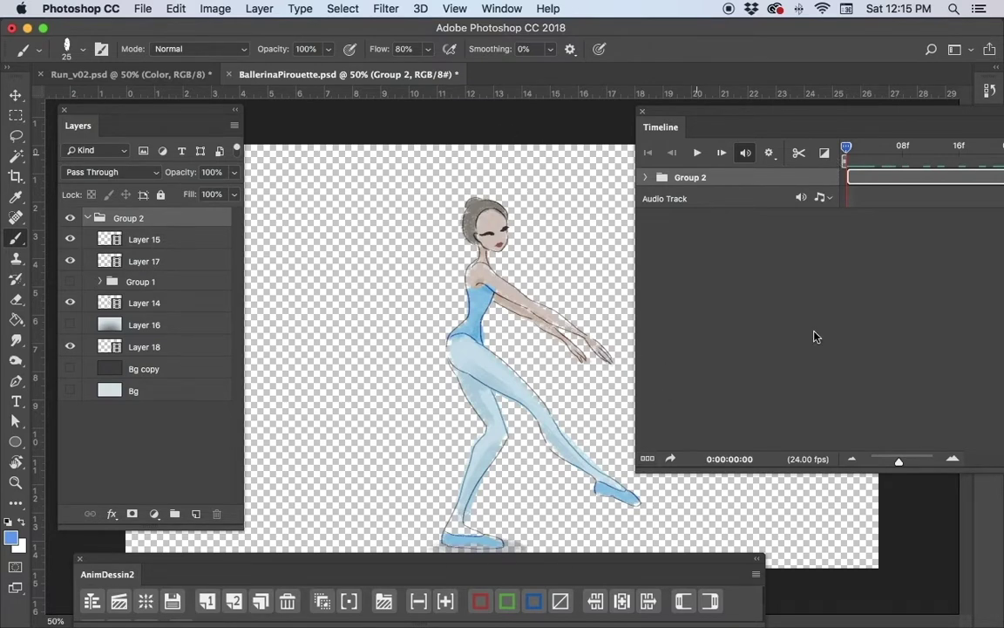
left_click_drag(859, 93, 826, 100)
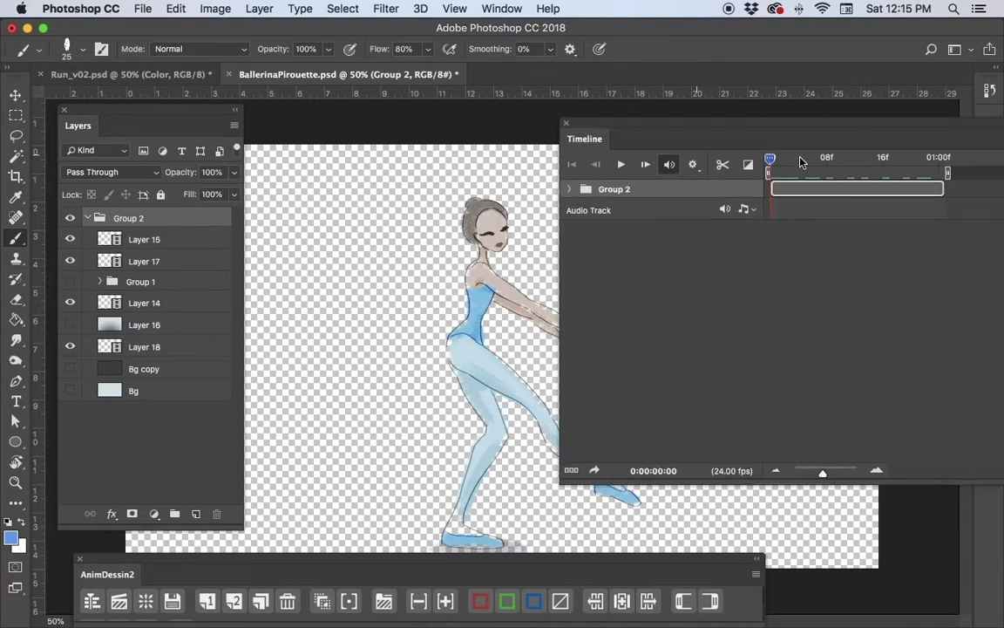
left_click_drag(800, 163, 931, 209)
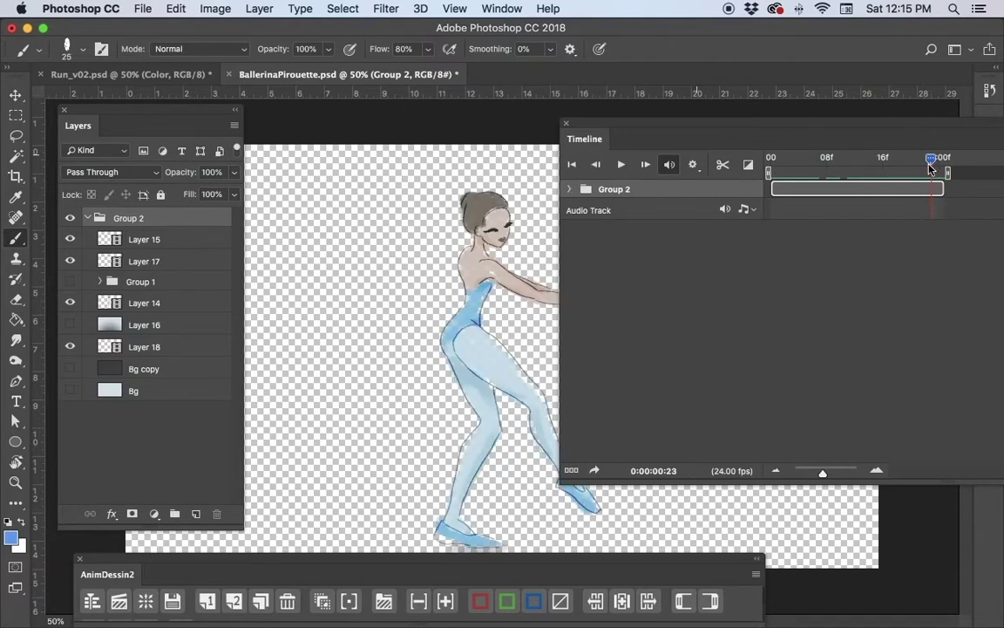
left_click_drag(835, 157, 785, 166)
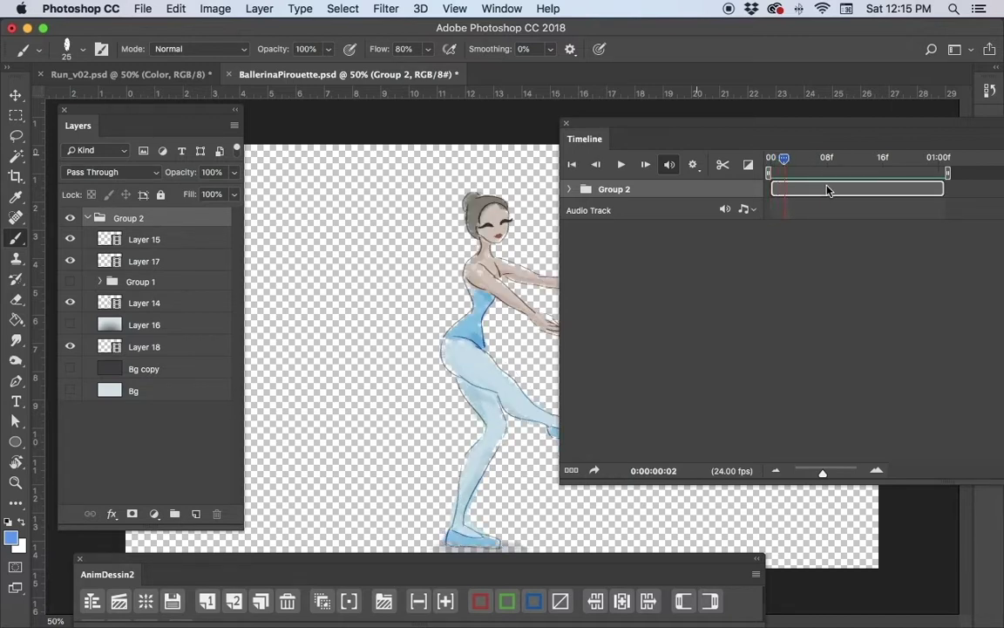
key("Left")
key("Left")
key("Right")
key("Right")
key("space")
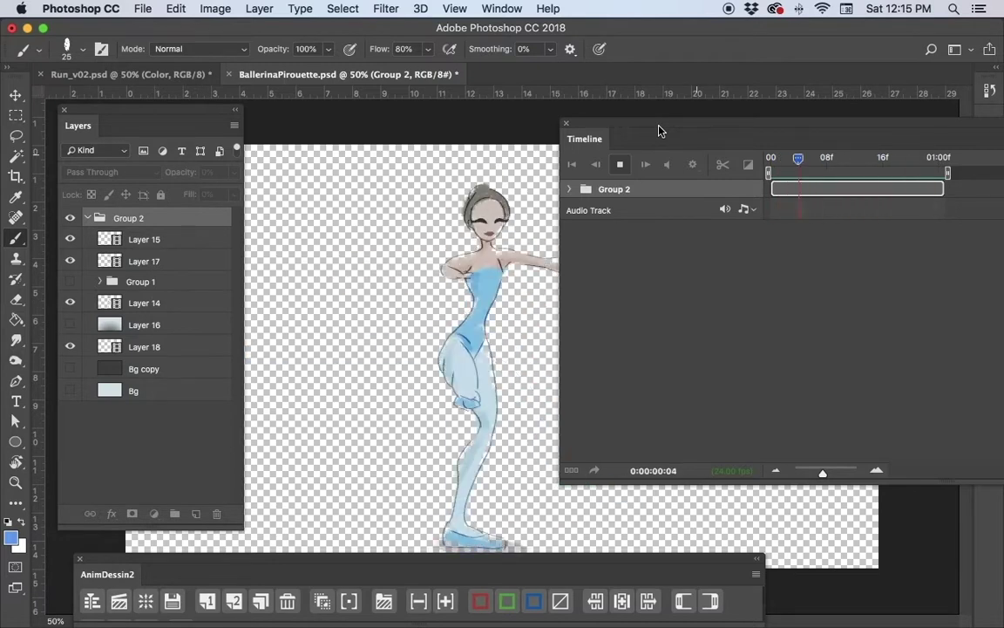
key("space")
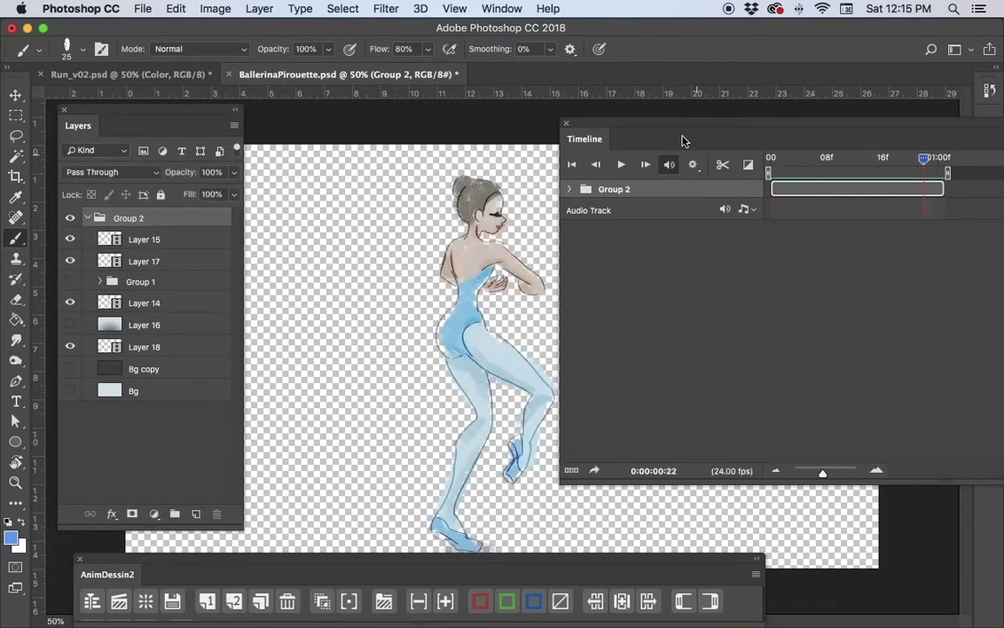
Step: Step to the last frame, 23, then rewind the playhead to frame 0
left_click_drag(684, 139, 760, 103)
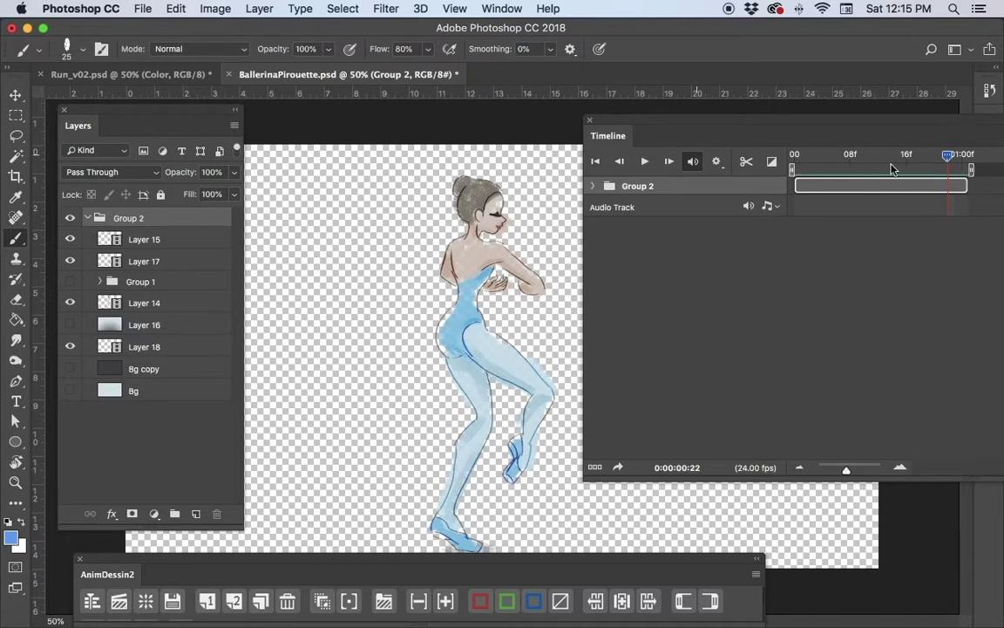
left_click(957, 164)
left_click_drag(949, 168, 715, 155)
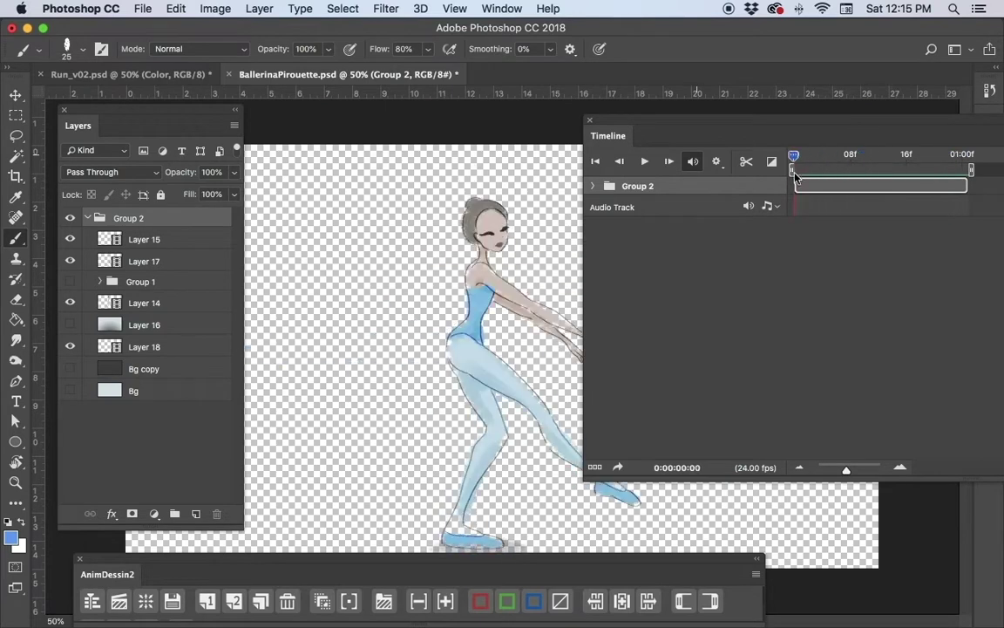
Step: Open the Render Video dialog from File > Export
left_click(142, 9)
mouse_move(231, 210)
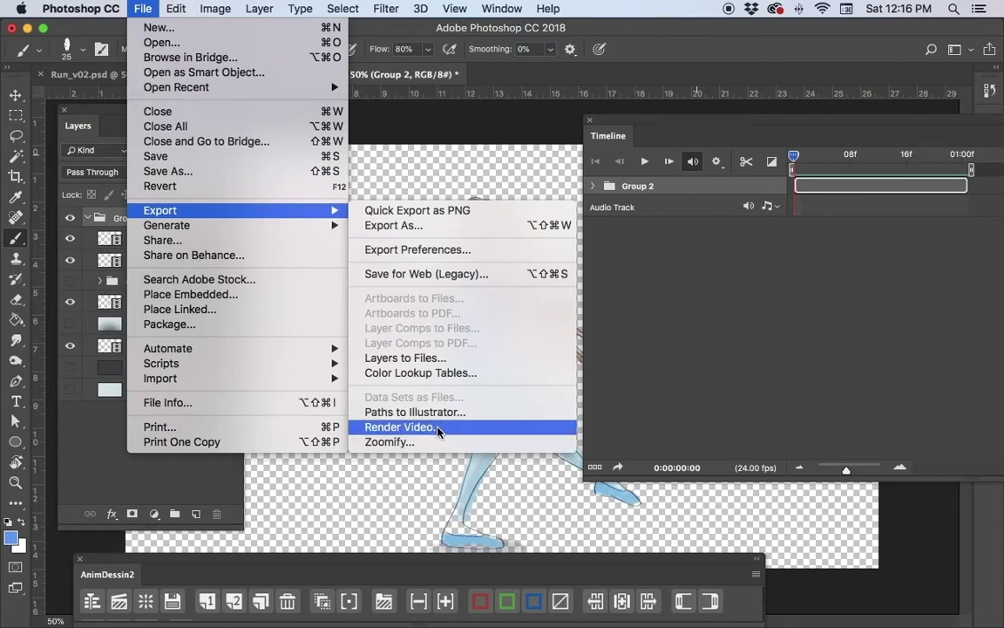
left_click(439, 427)
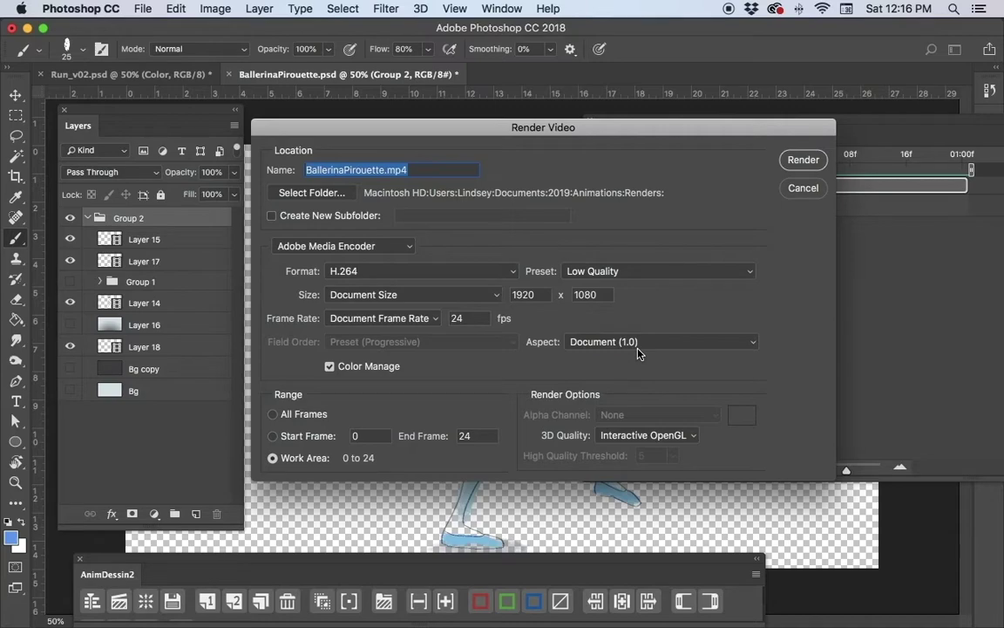
Step: Create a new Ballerina folder inside Renders and choose it as the render destination
left_click(311, 193)
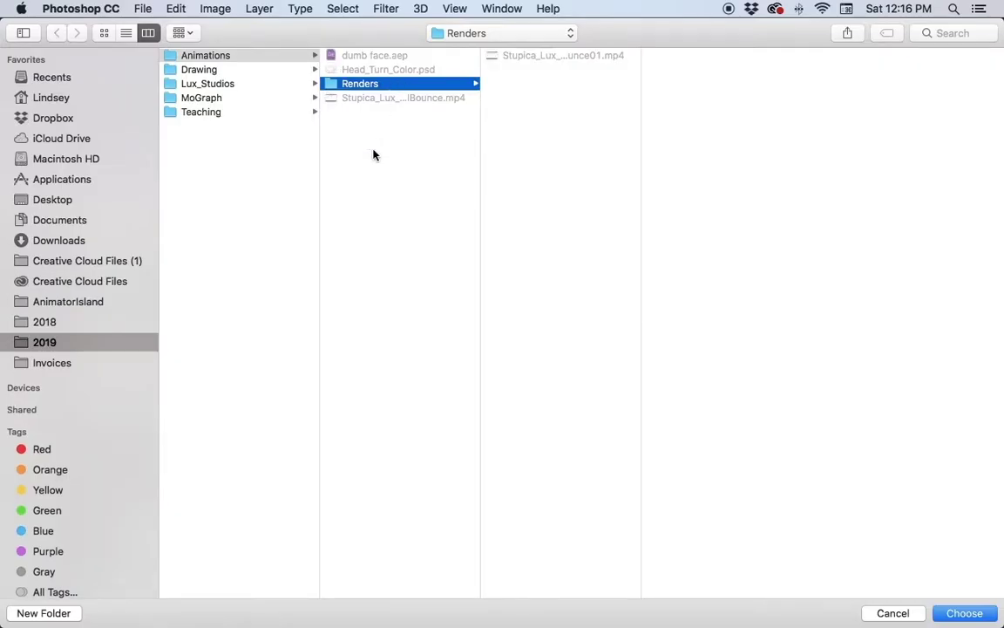
left_click(374, 155)
left_click(378, 85)
left_click(48, 613)
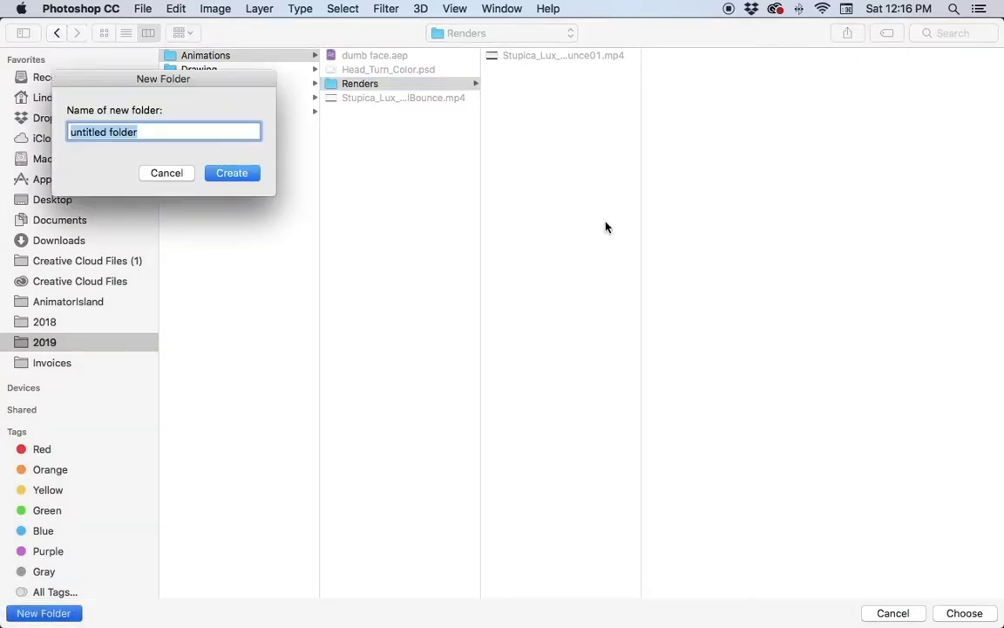
type("Ballerina")
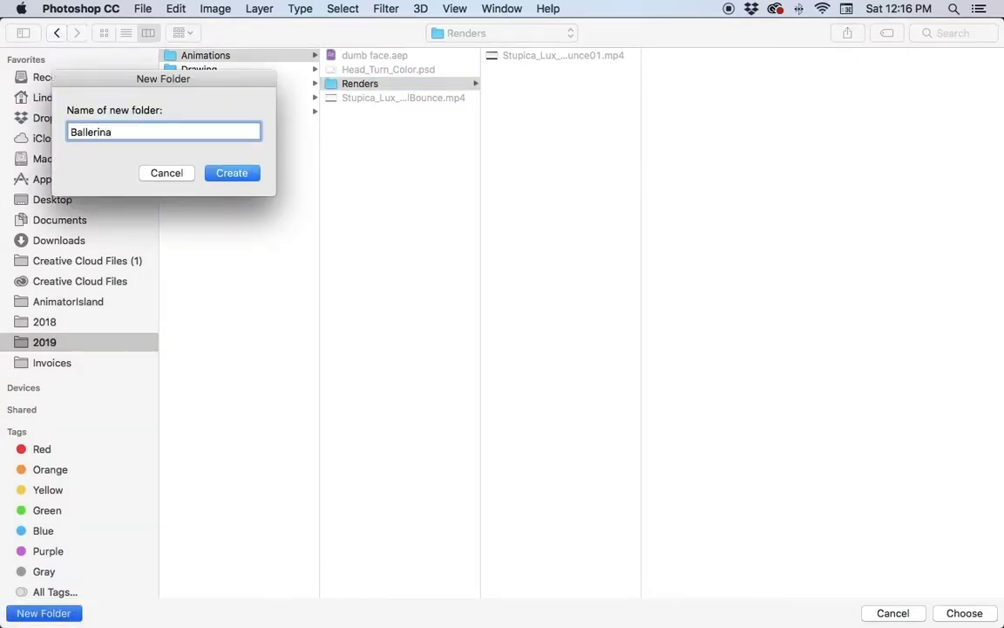
left_click(229, 172)
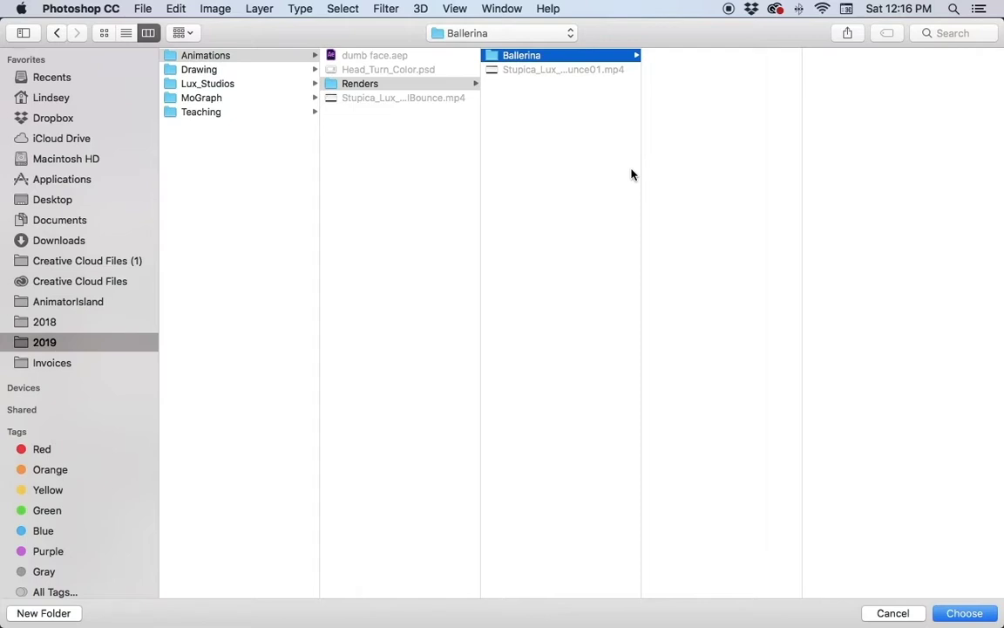
left_click(953, 611)
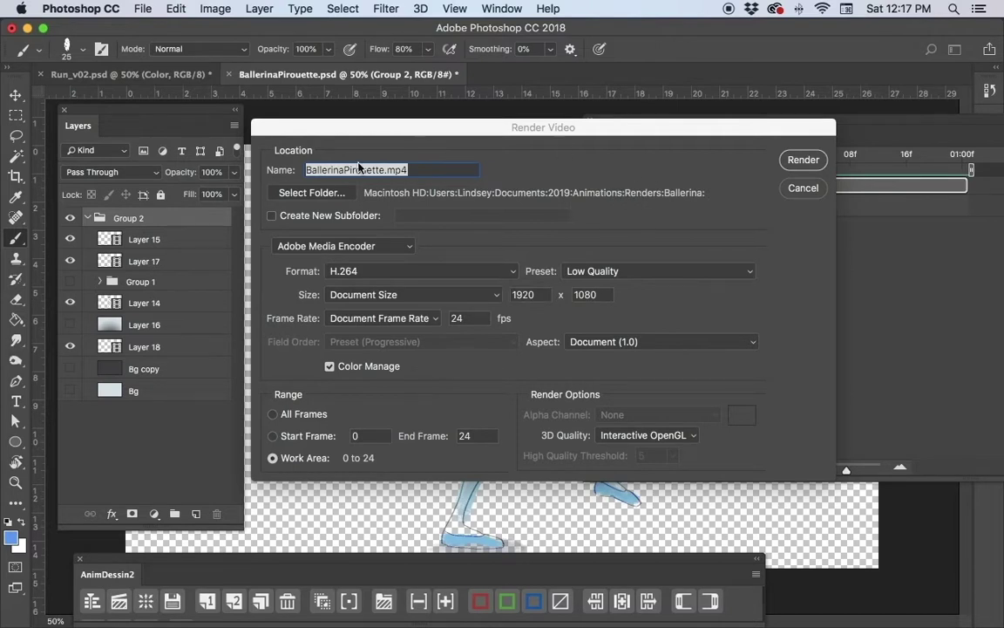
Step: Switch the render output to a Photoshop Image Sequence in PNG format
left_click(406, 248)
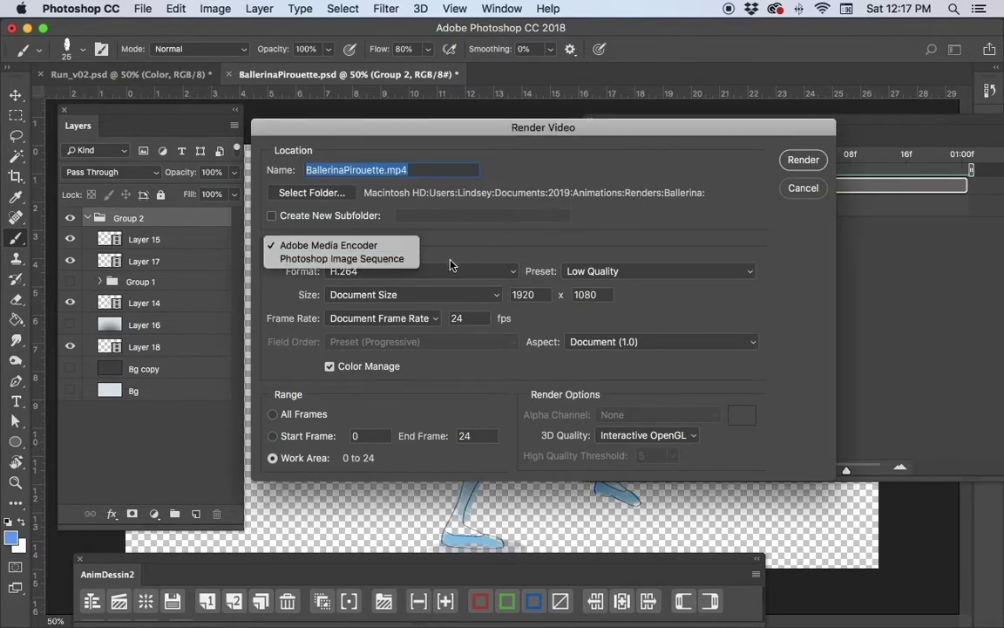
left_click(379, 259)
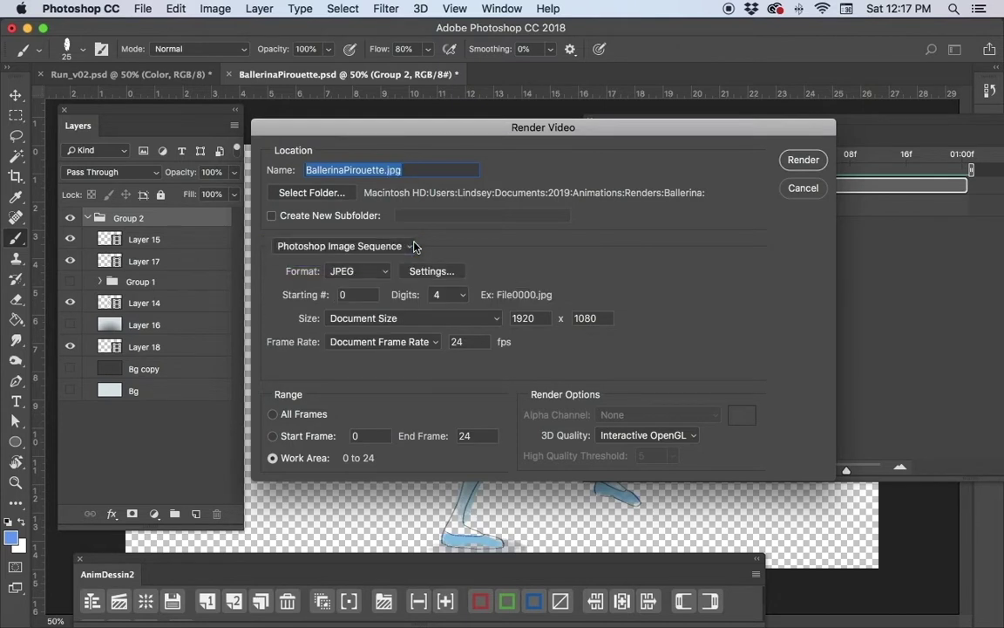
left_click(383, 277)
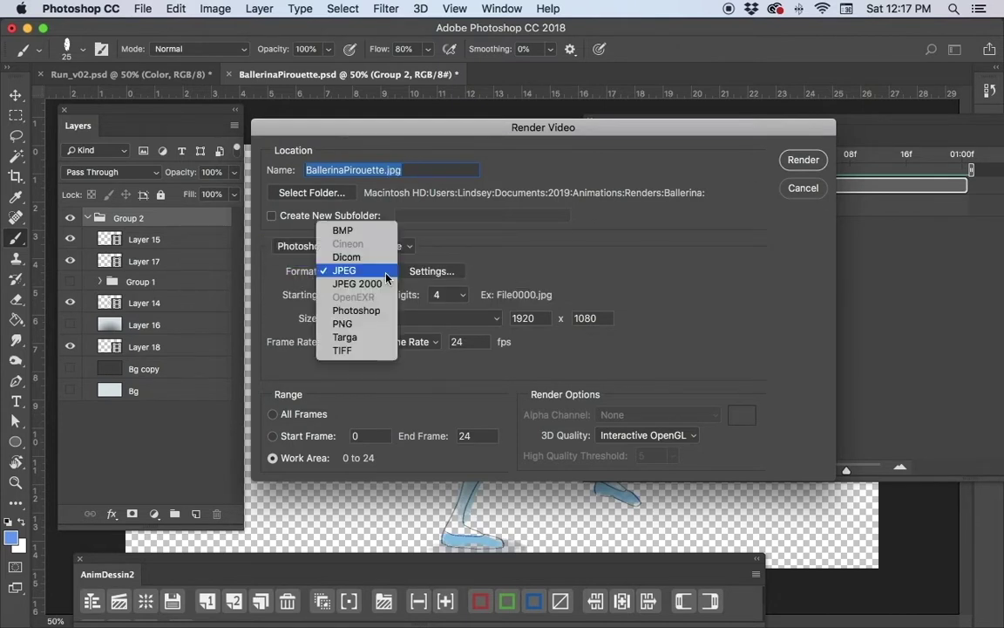
left_click(367, 324)
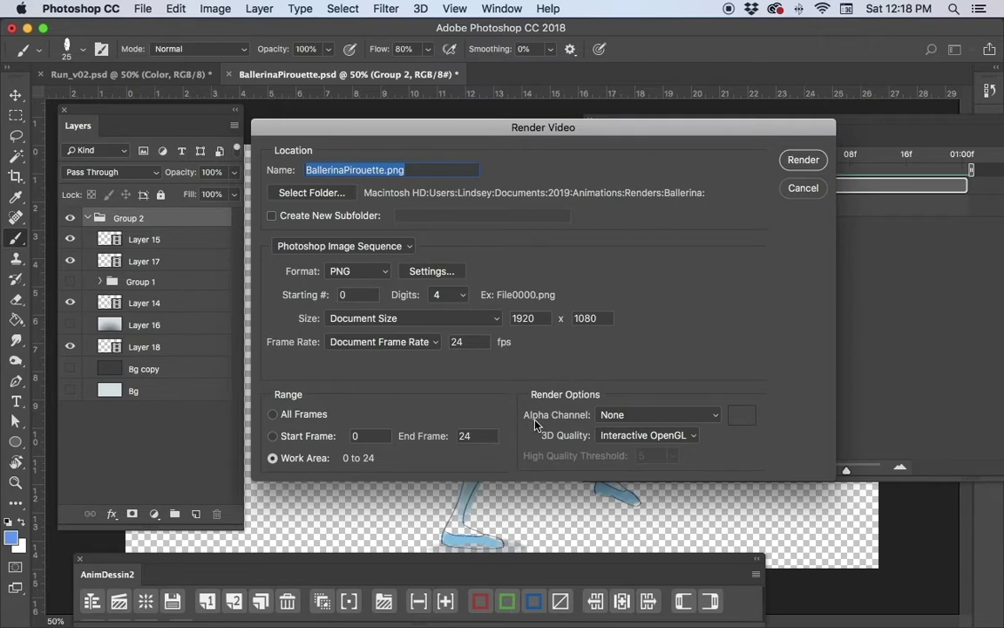
Step: Render the PNG sequence with Straight - Unmatted alpha, accept the PNG options, and switch to Finder
left_click(703, 419)
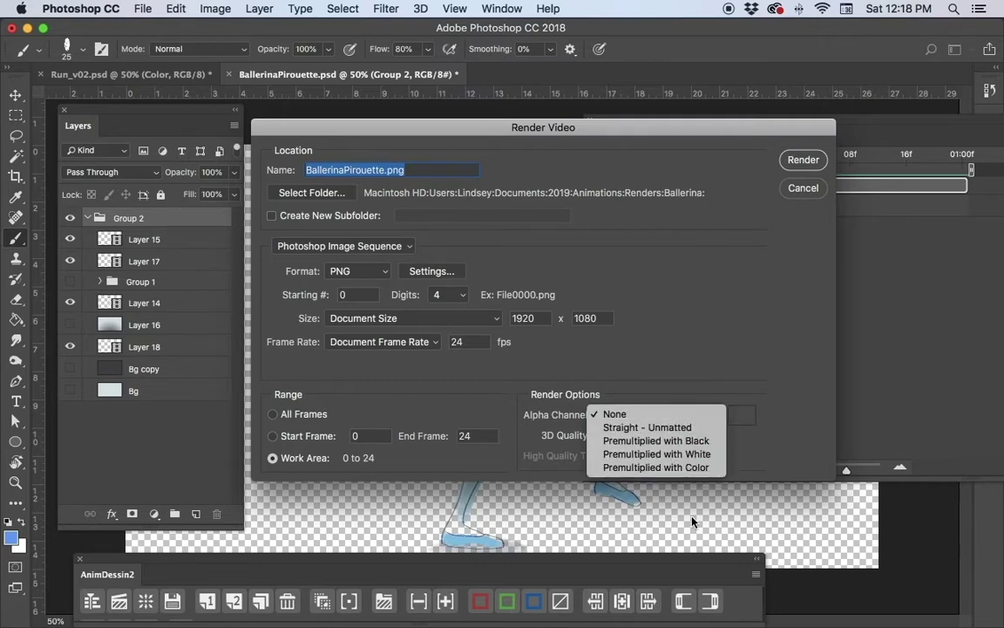
left_click(697, 368)
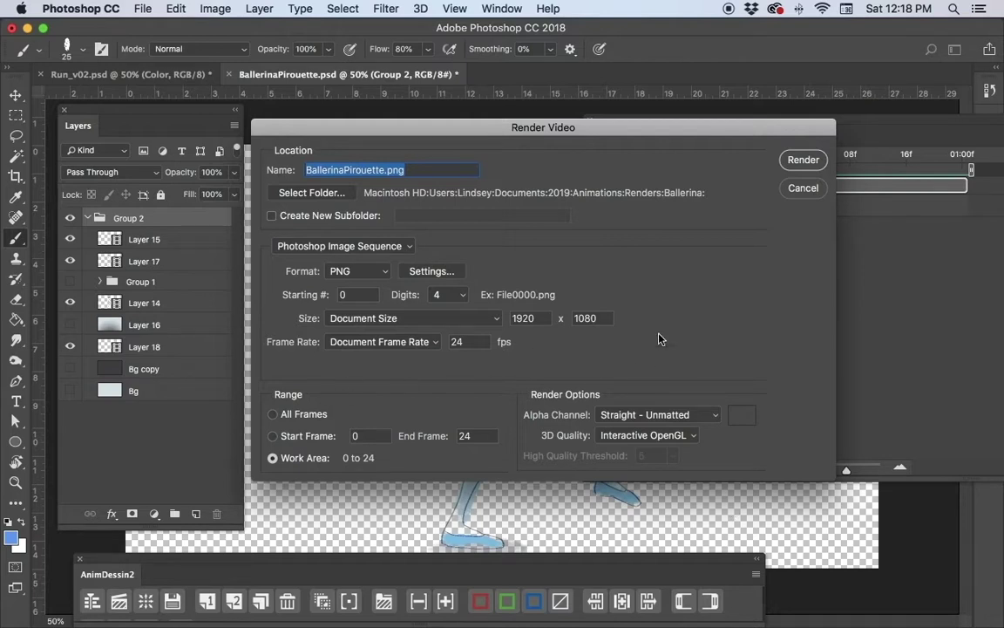
left_click(803, 160)
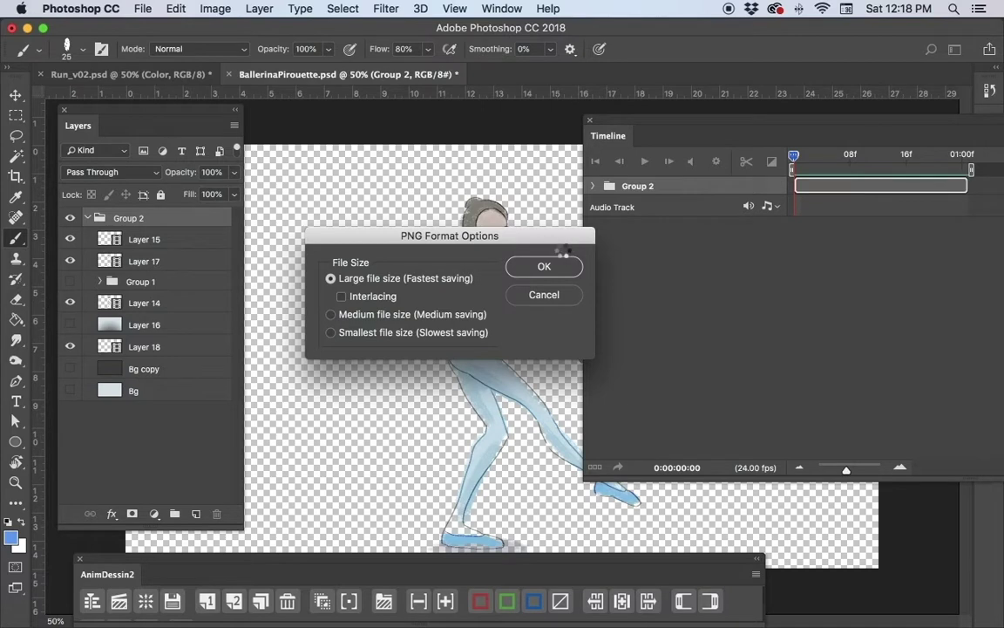
key("Return")
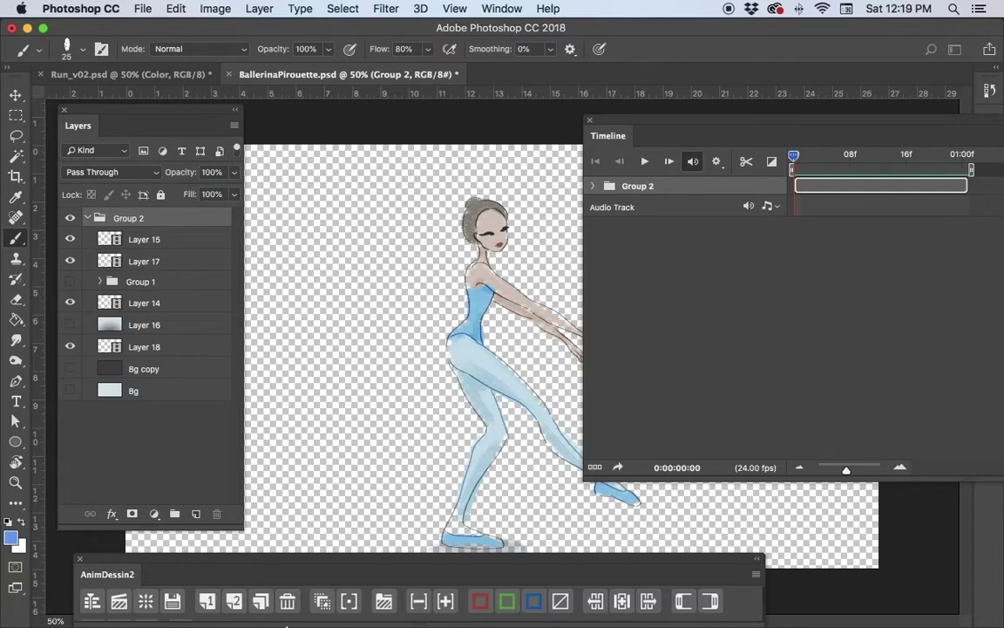
mouse_move(297, 620)
left_click(48, 606)
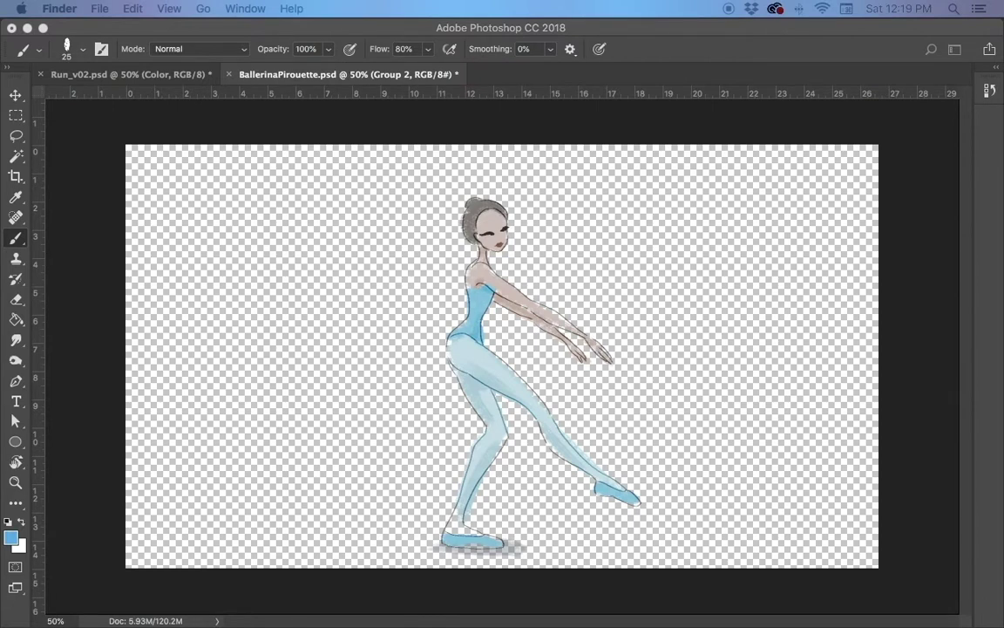
Step: Open a new maximized Finder window and view the Teaching folder
key("super+n")
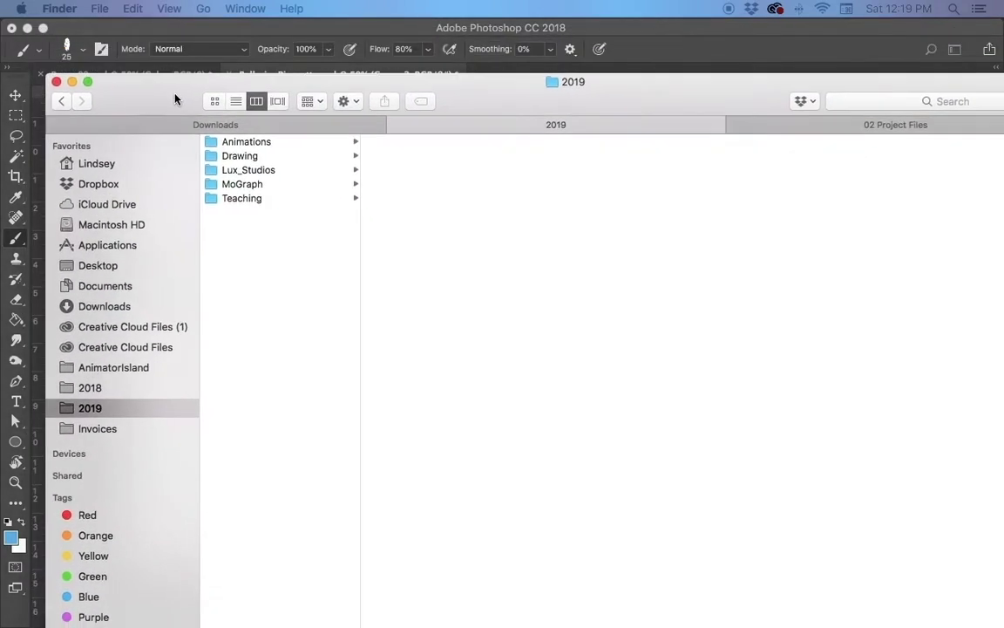
double_click(174, 99)
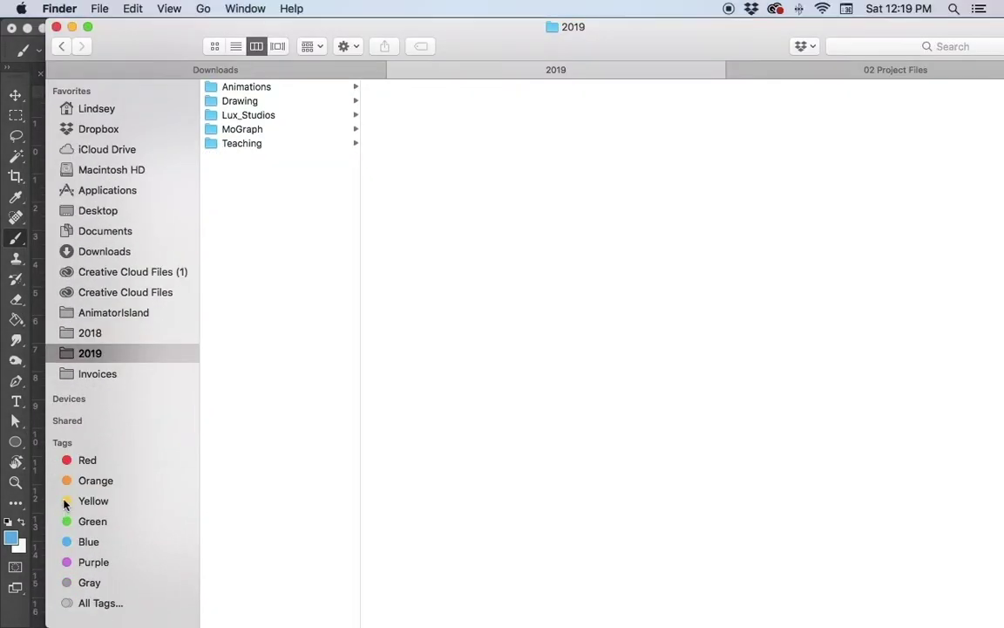
left_click(227, 148)
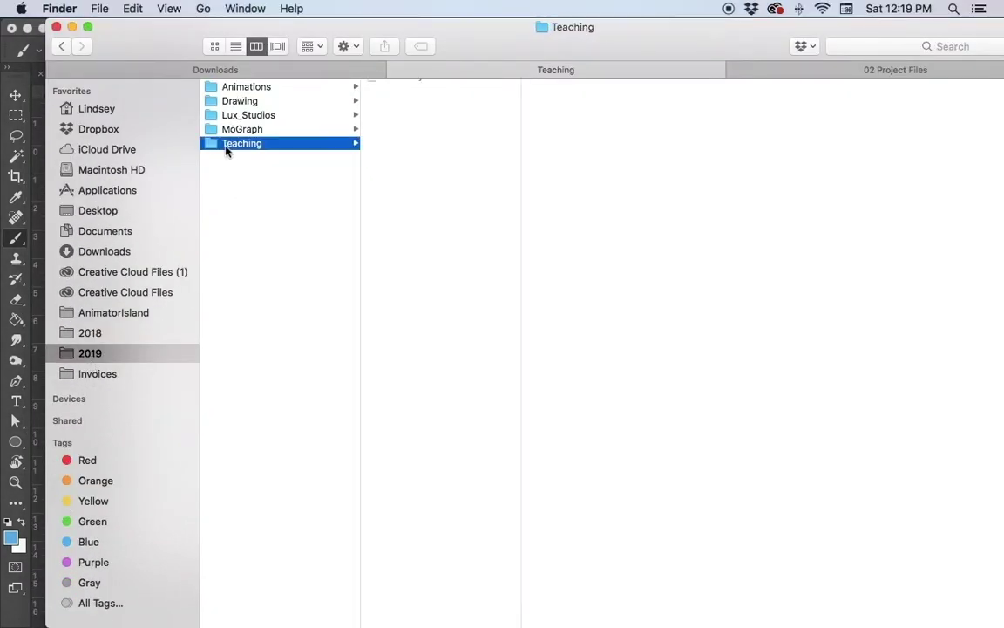
Step: Browse Invoices, 2019, 2018, AnimatorIsland, Creative Cloud Files and Documents, then minimize Finder
left_click(98, 375)
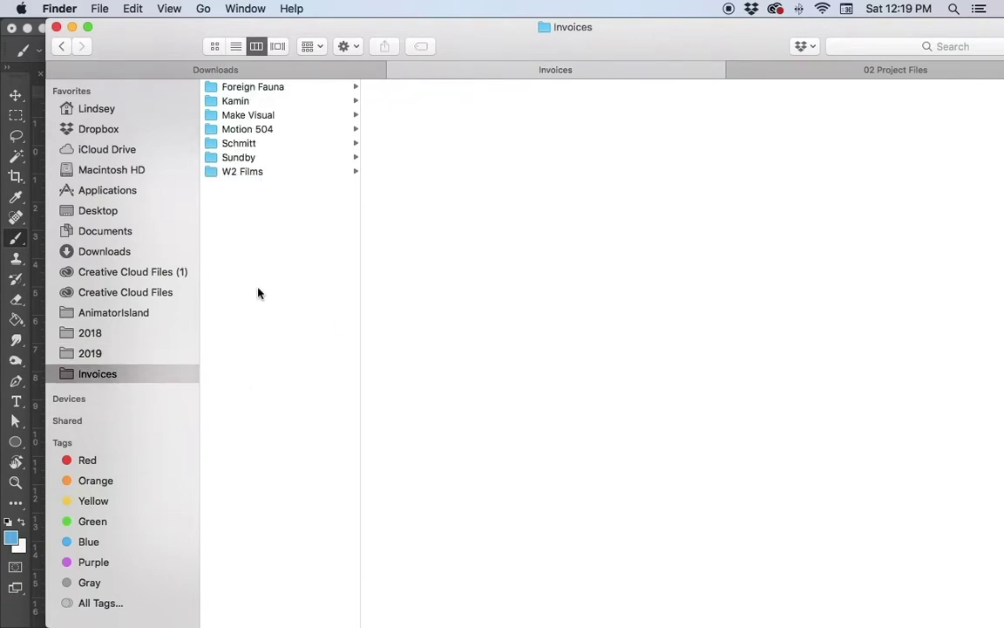
left_click(96, 353)
left_click(101, 334)
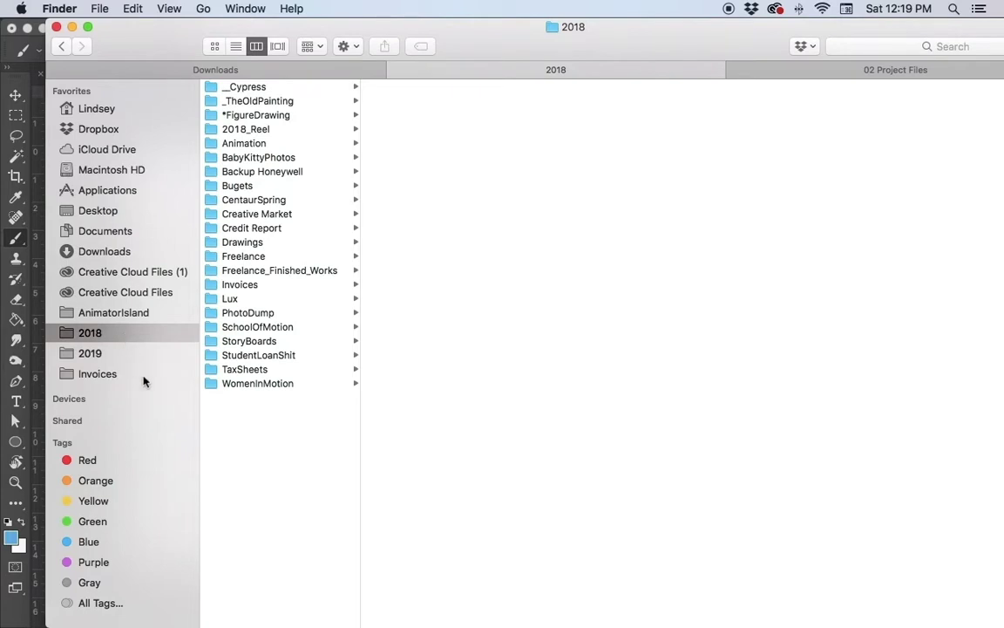
left_click(102, 314)
left_click(118, 295)
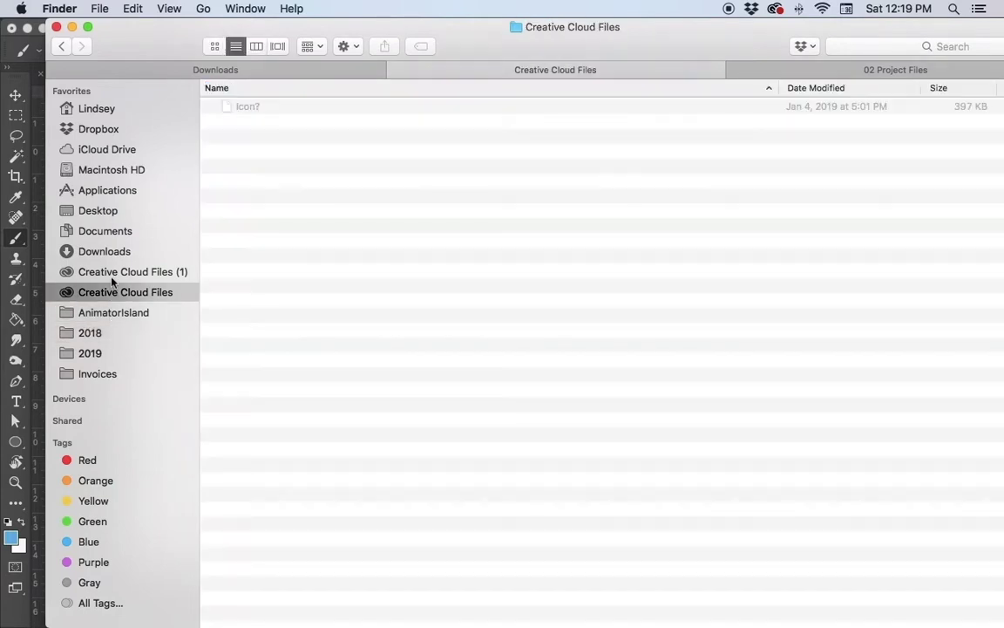
left_click(99, 231)
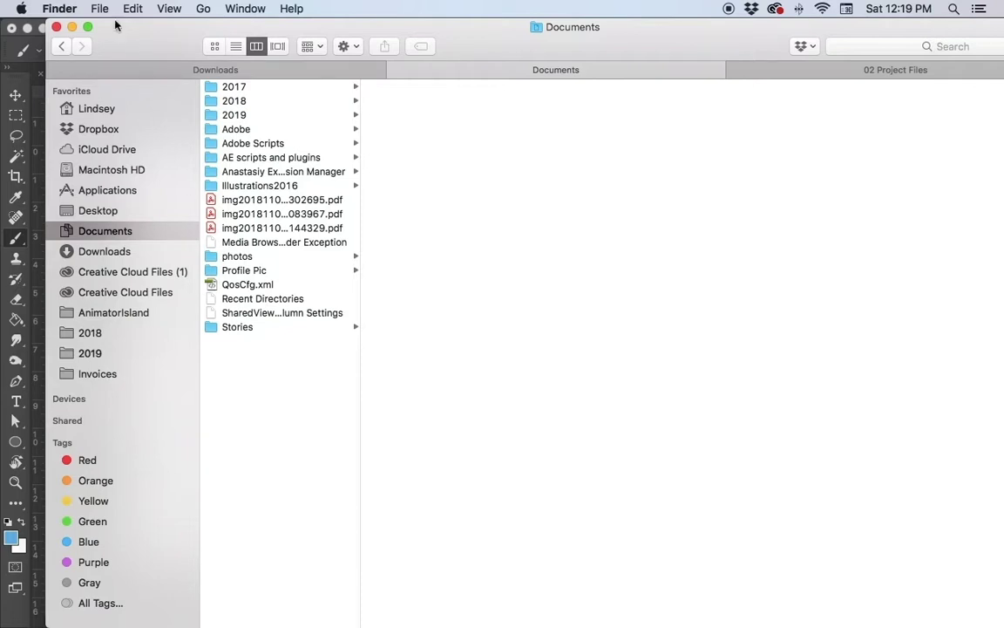
left_click(73, 28)
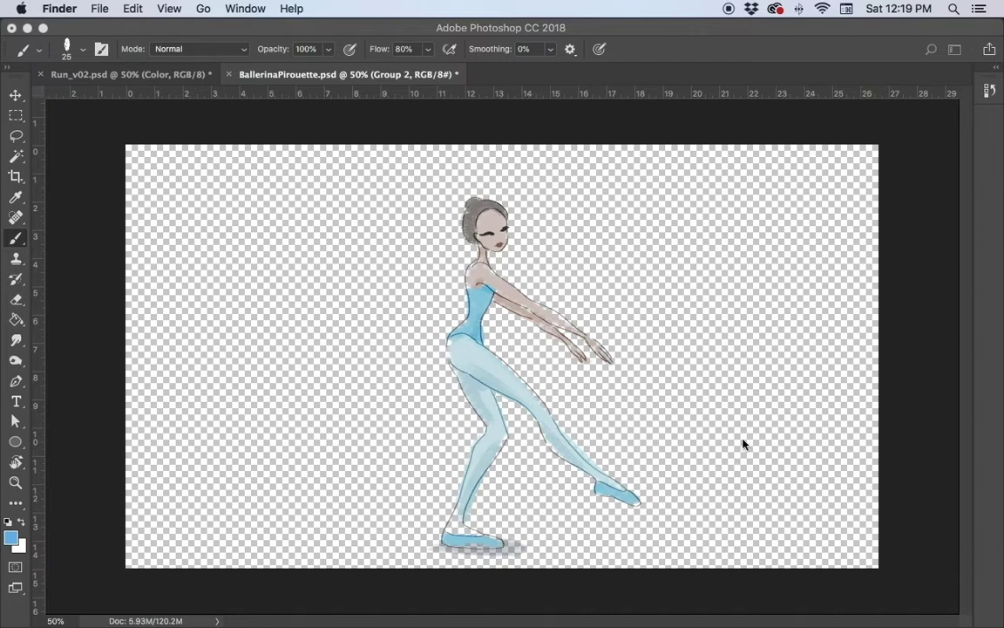
left_click(915, 470)
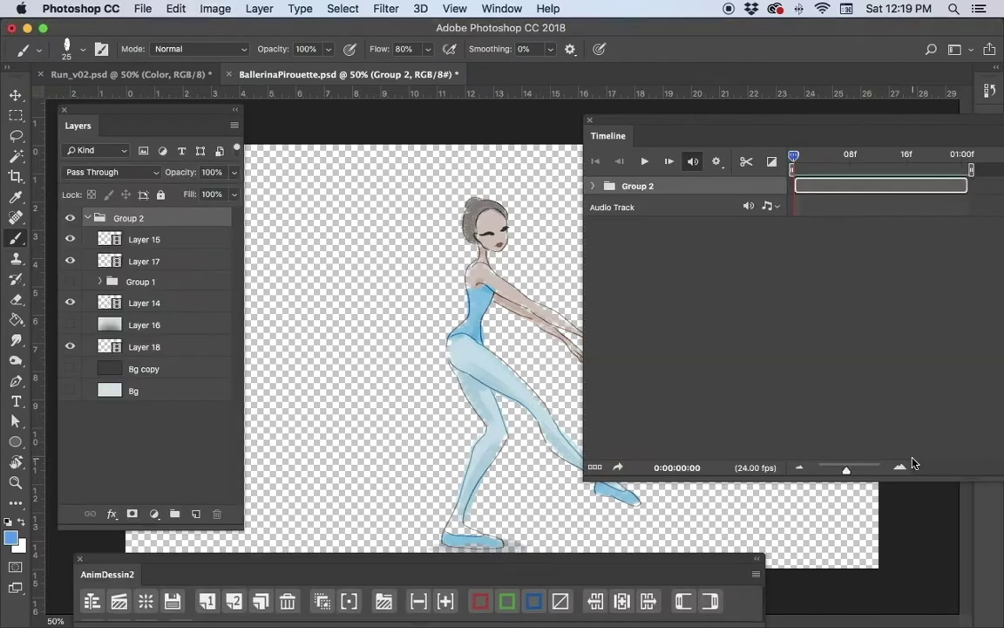
left_click(143, 9)
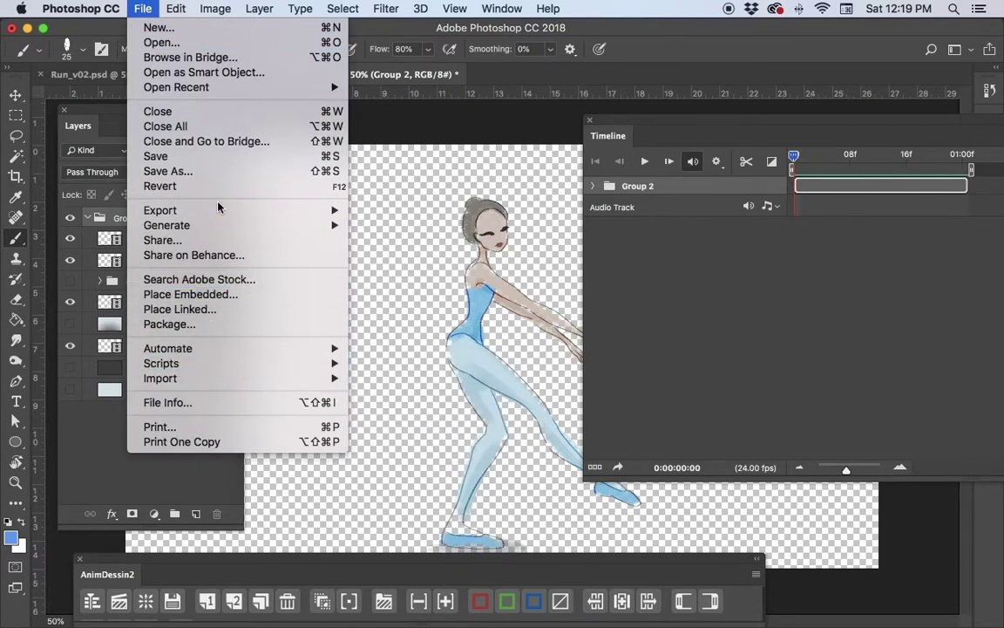
mouse_move(268, 209)
left_click(448, 428)
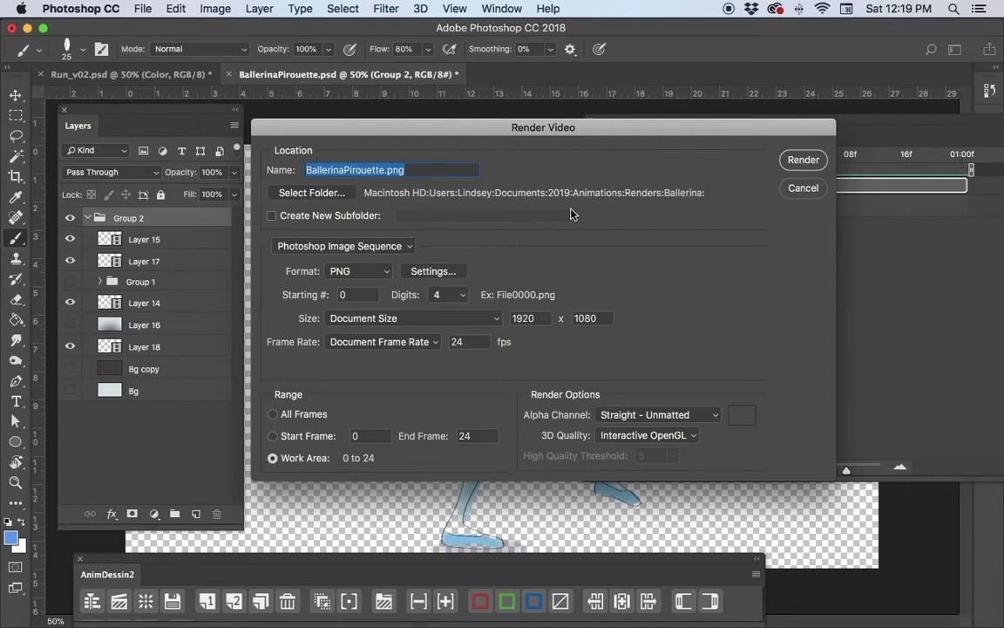
left_click(799, 192)
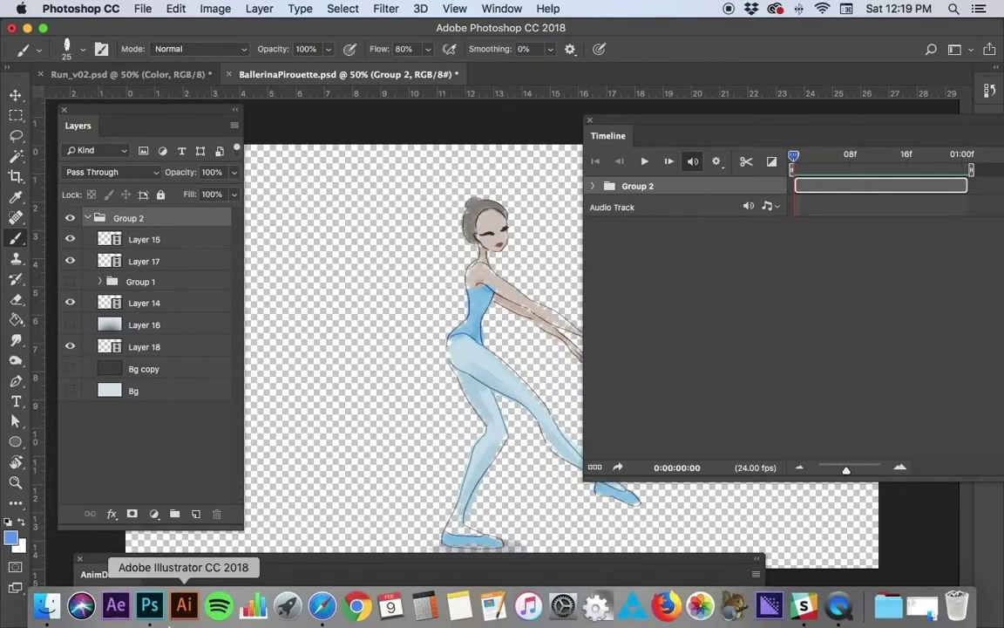
left_click(27, 608)
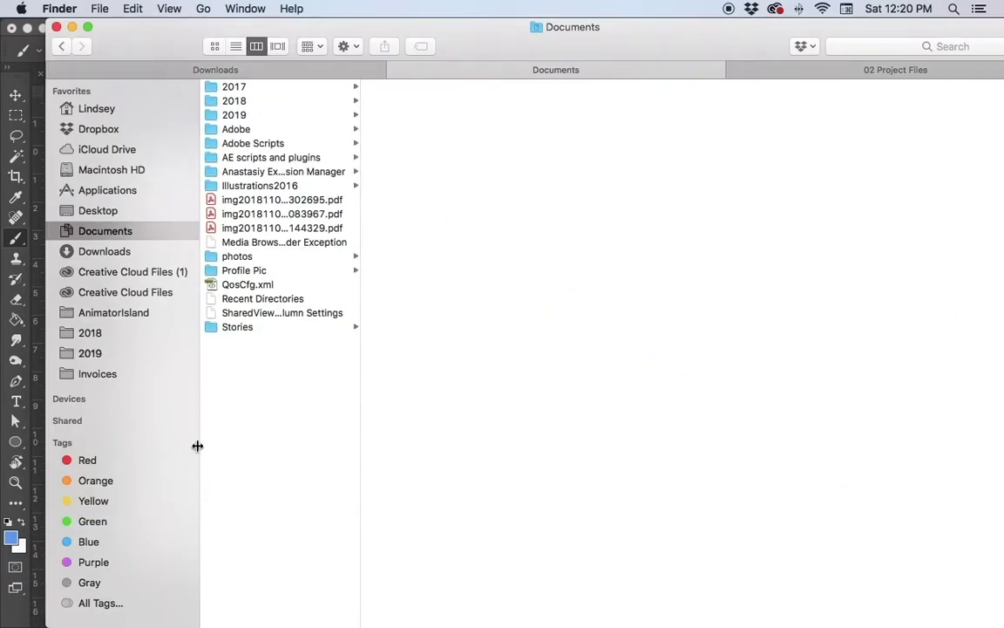
Step: Open 2019 > Animations > Renders > Ballerina and select BallerinaPirouette0000.png
left_click(90, 353)
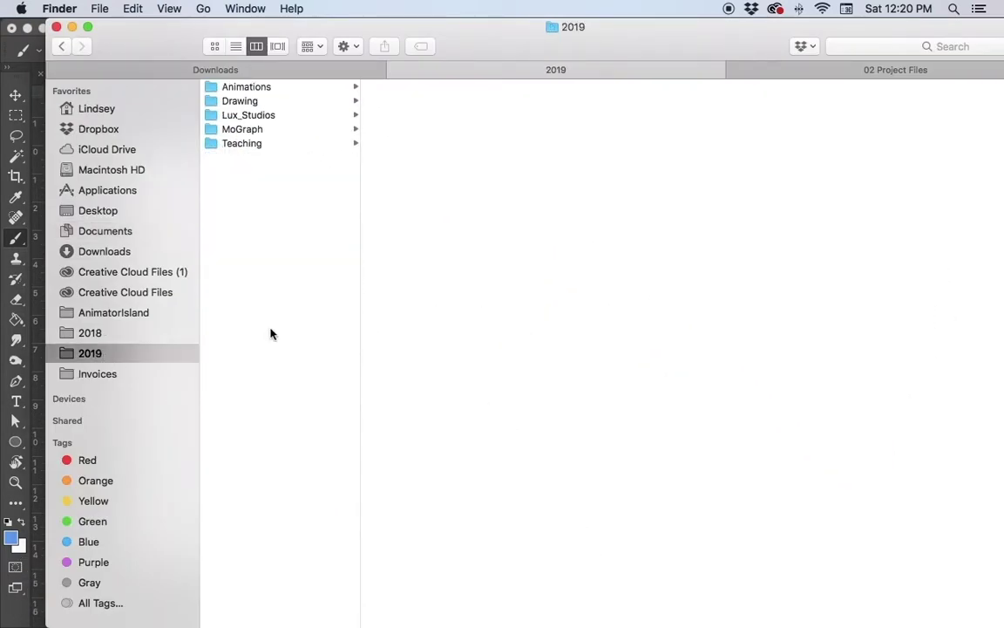
left_click(264, 89)
left_click(402, 116)
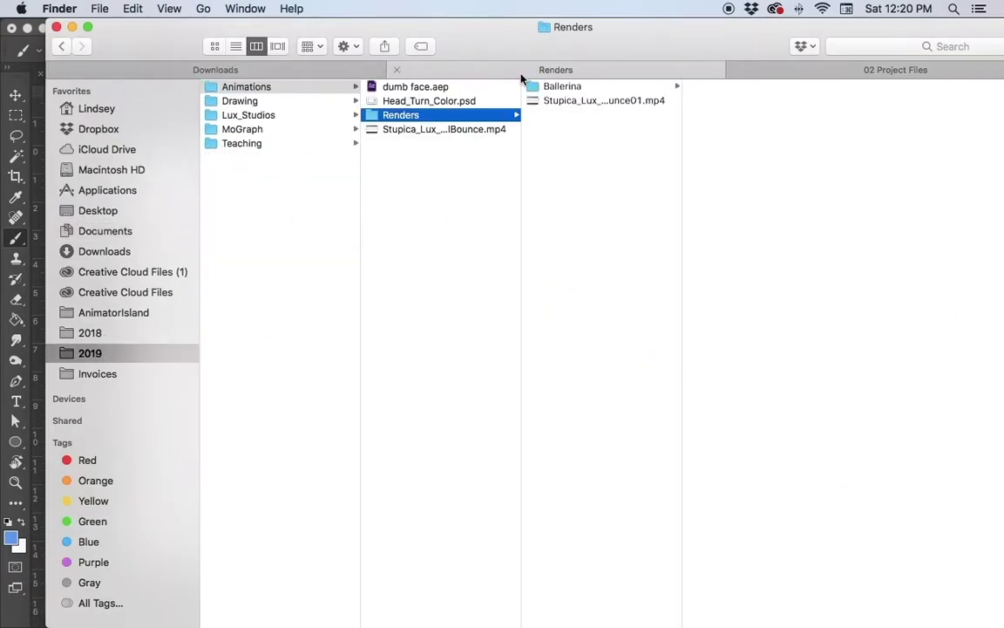
left_click(535, 89)
left_click(759, 91)
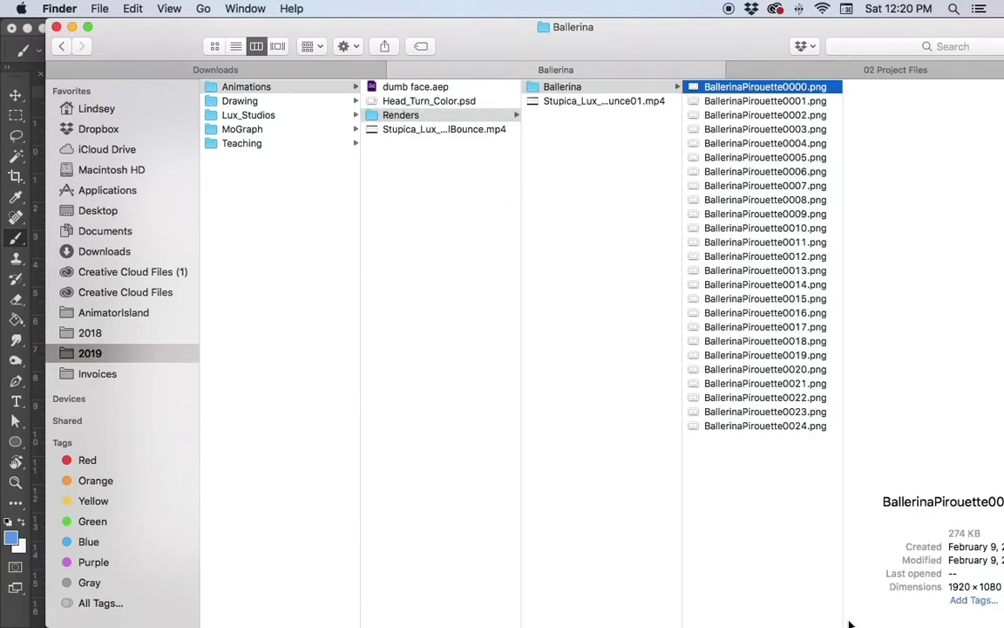
left_click_drag(708, 42, 562, 51)
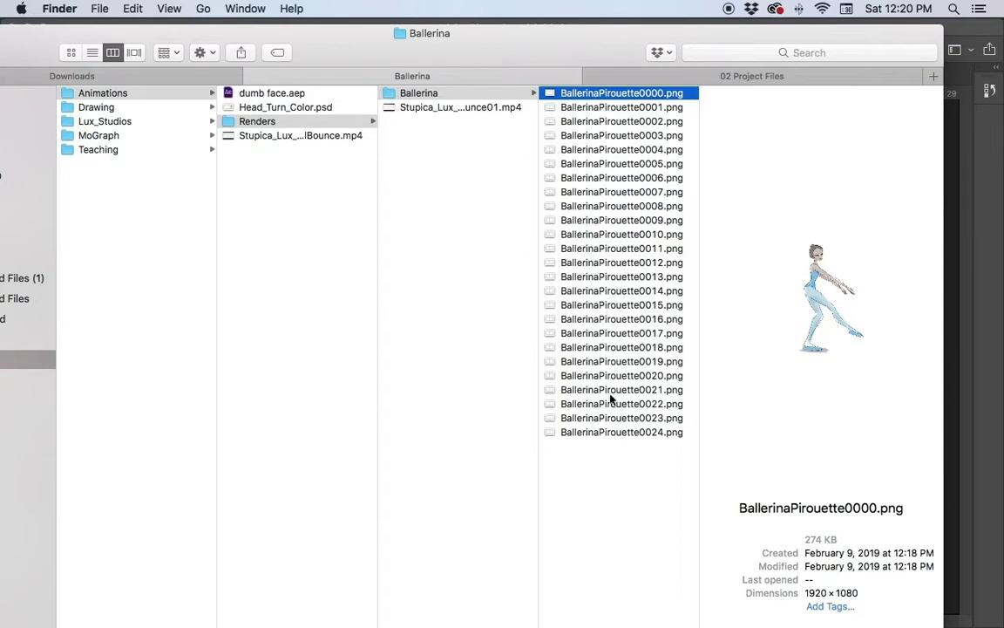
Step: Step through the rendered frames up to 0023 with Down Arrow, then stop the recording
key("Down")
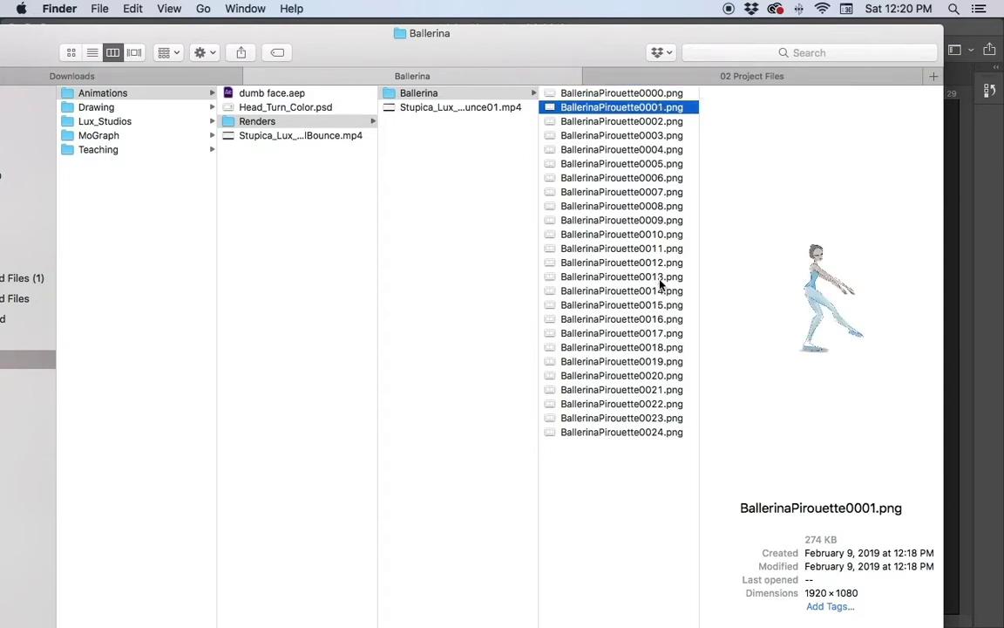
key("Down")
key("Down")
key("Down")
key("Down")
key("Down")
key("Down")
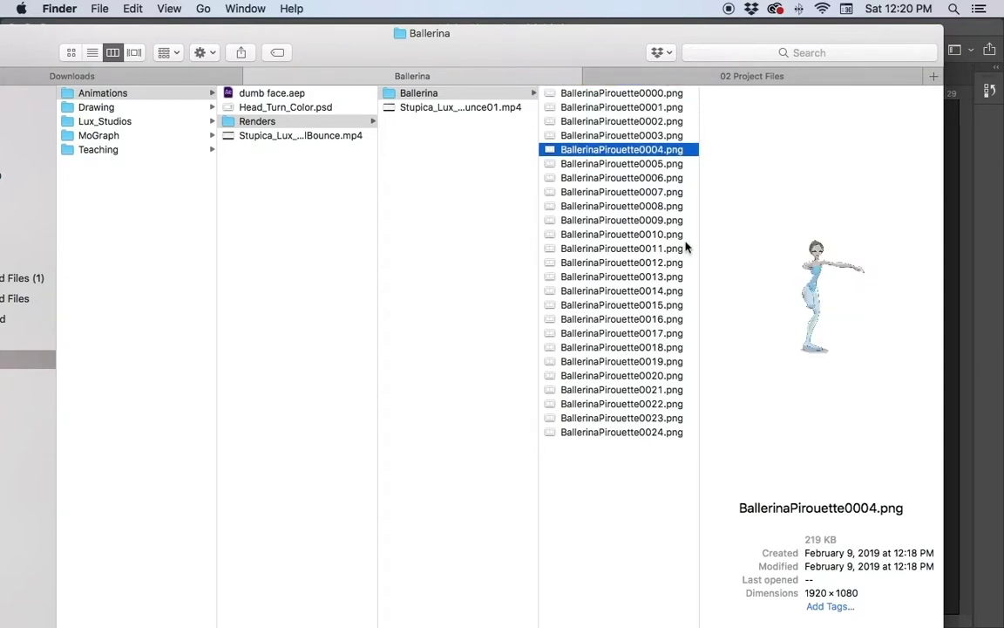
key("Down")
key("Down")
key("Down")
key("Down")
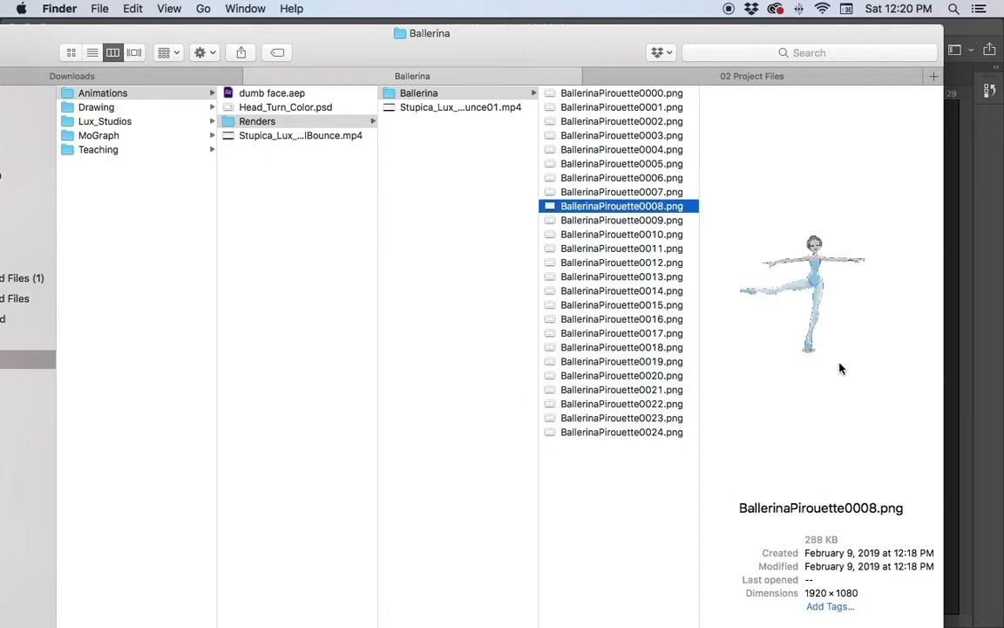
key("Down")
key("Down")
key("Down")
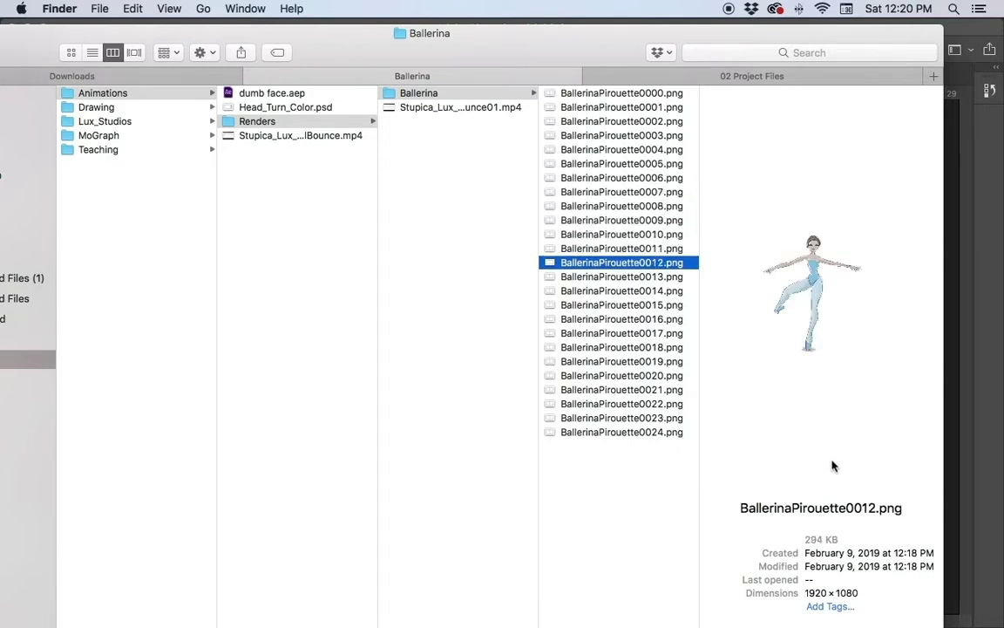
key("Down")
key("Down")
key("Down")
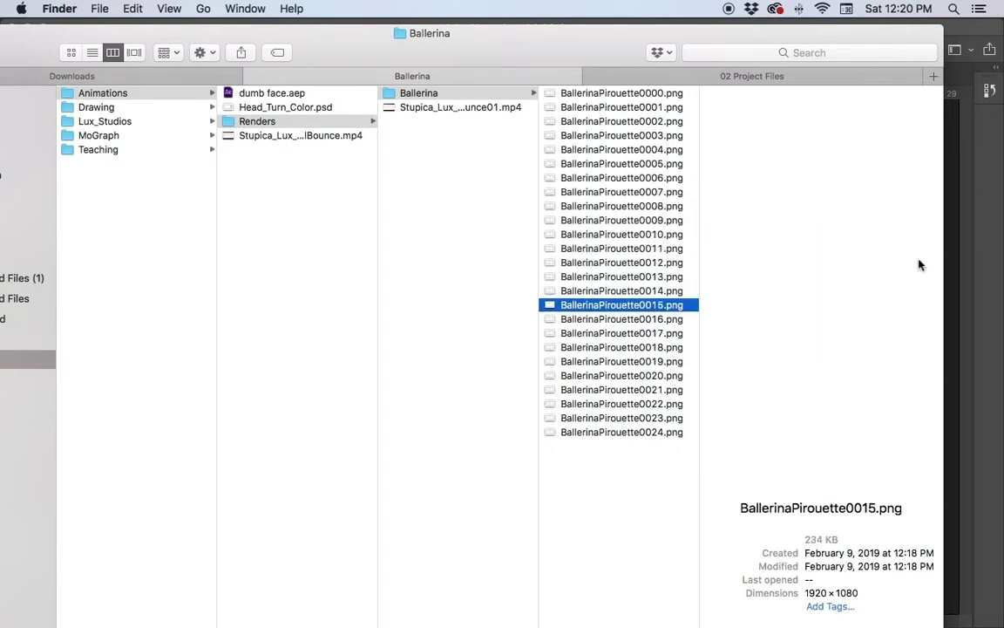
key("Down")
key("Down")
key("Down")
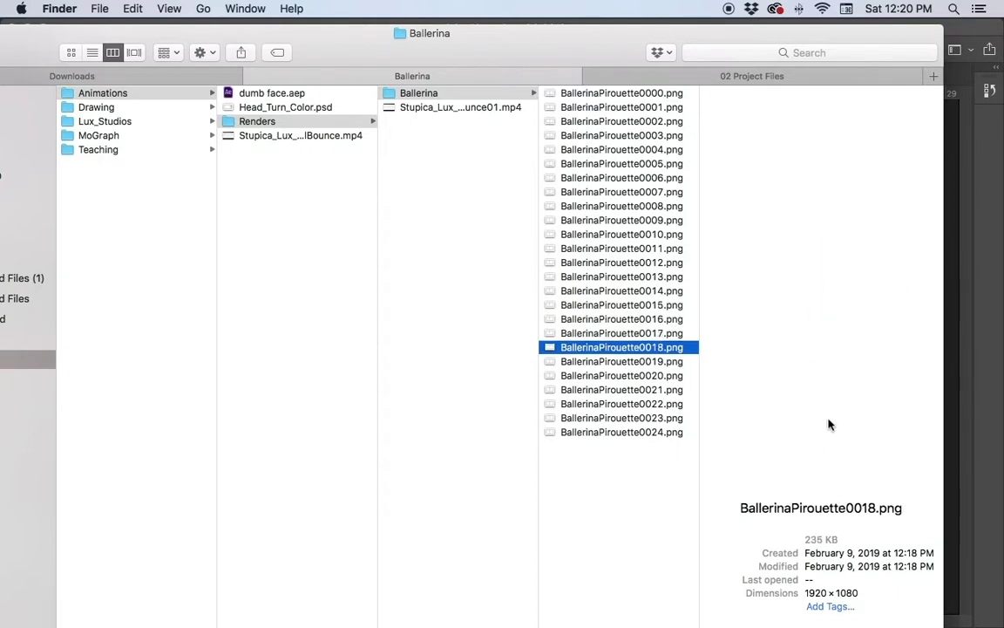
key("Down")
key("Down")
key("Down")
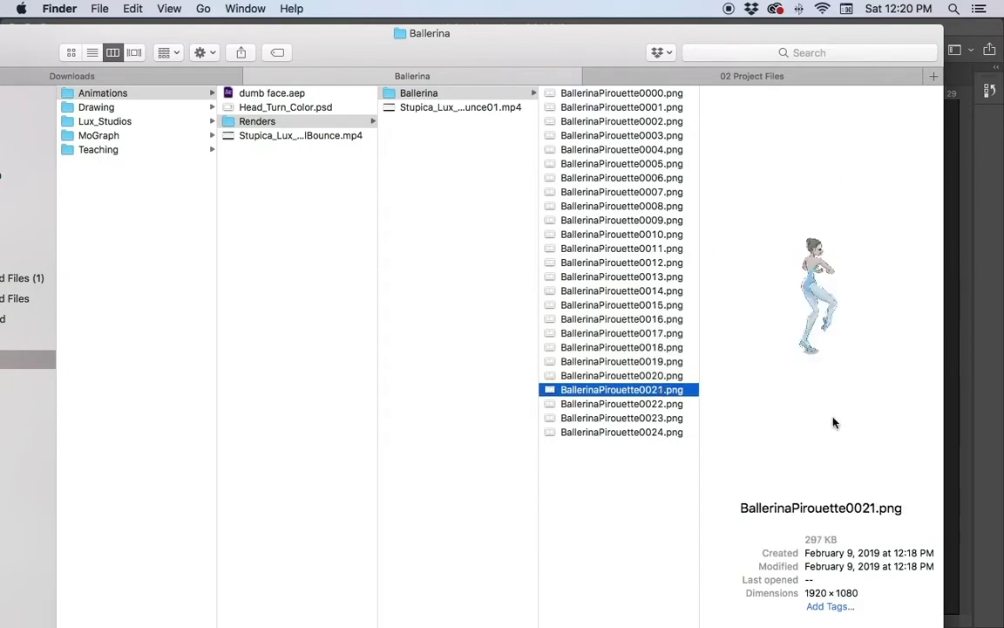
key("Down")
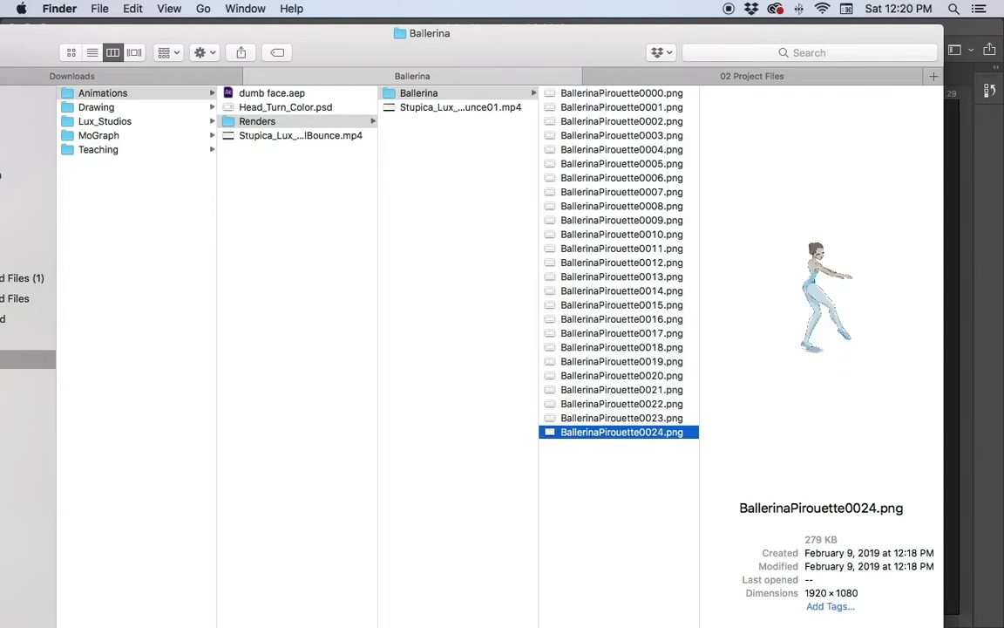
mouse_move(546, 614)
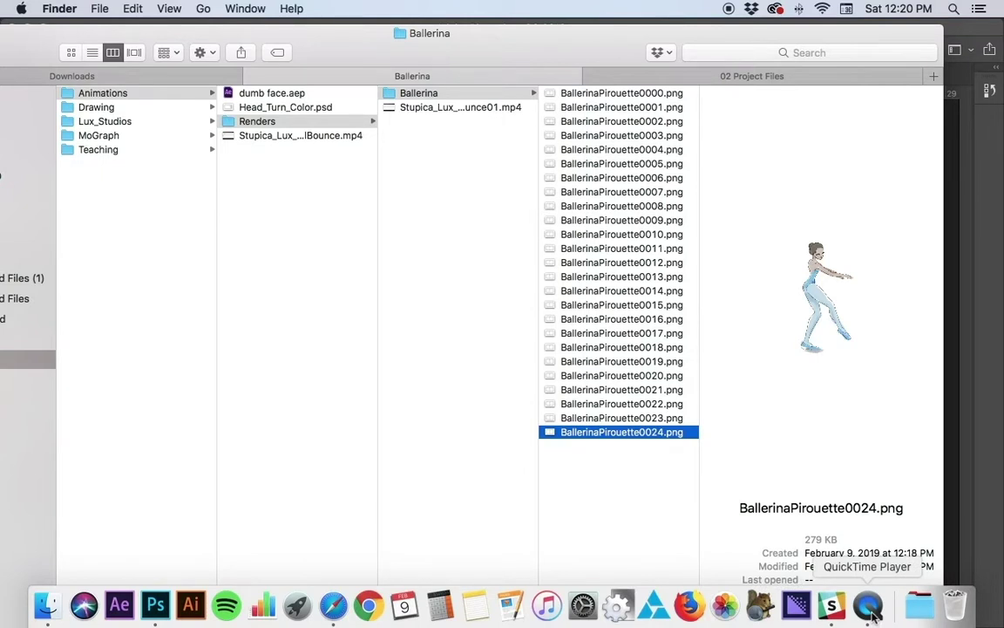
right_click(872, 612)
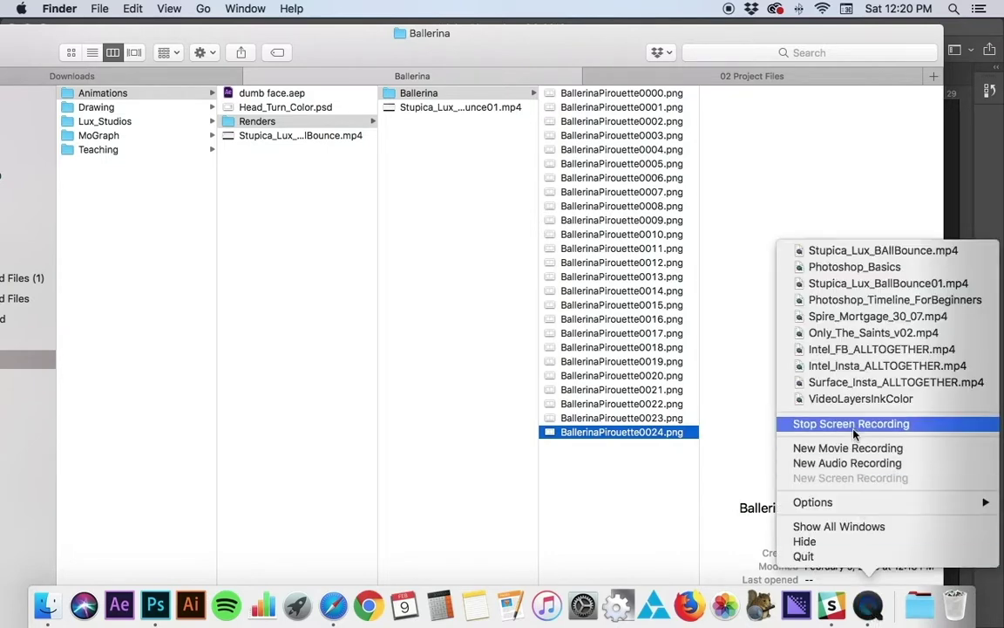